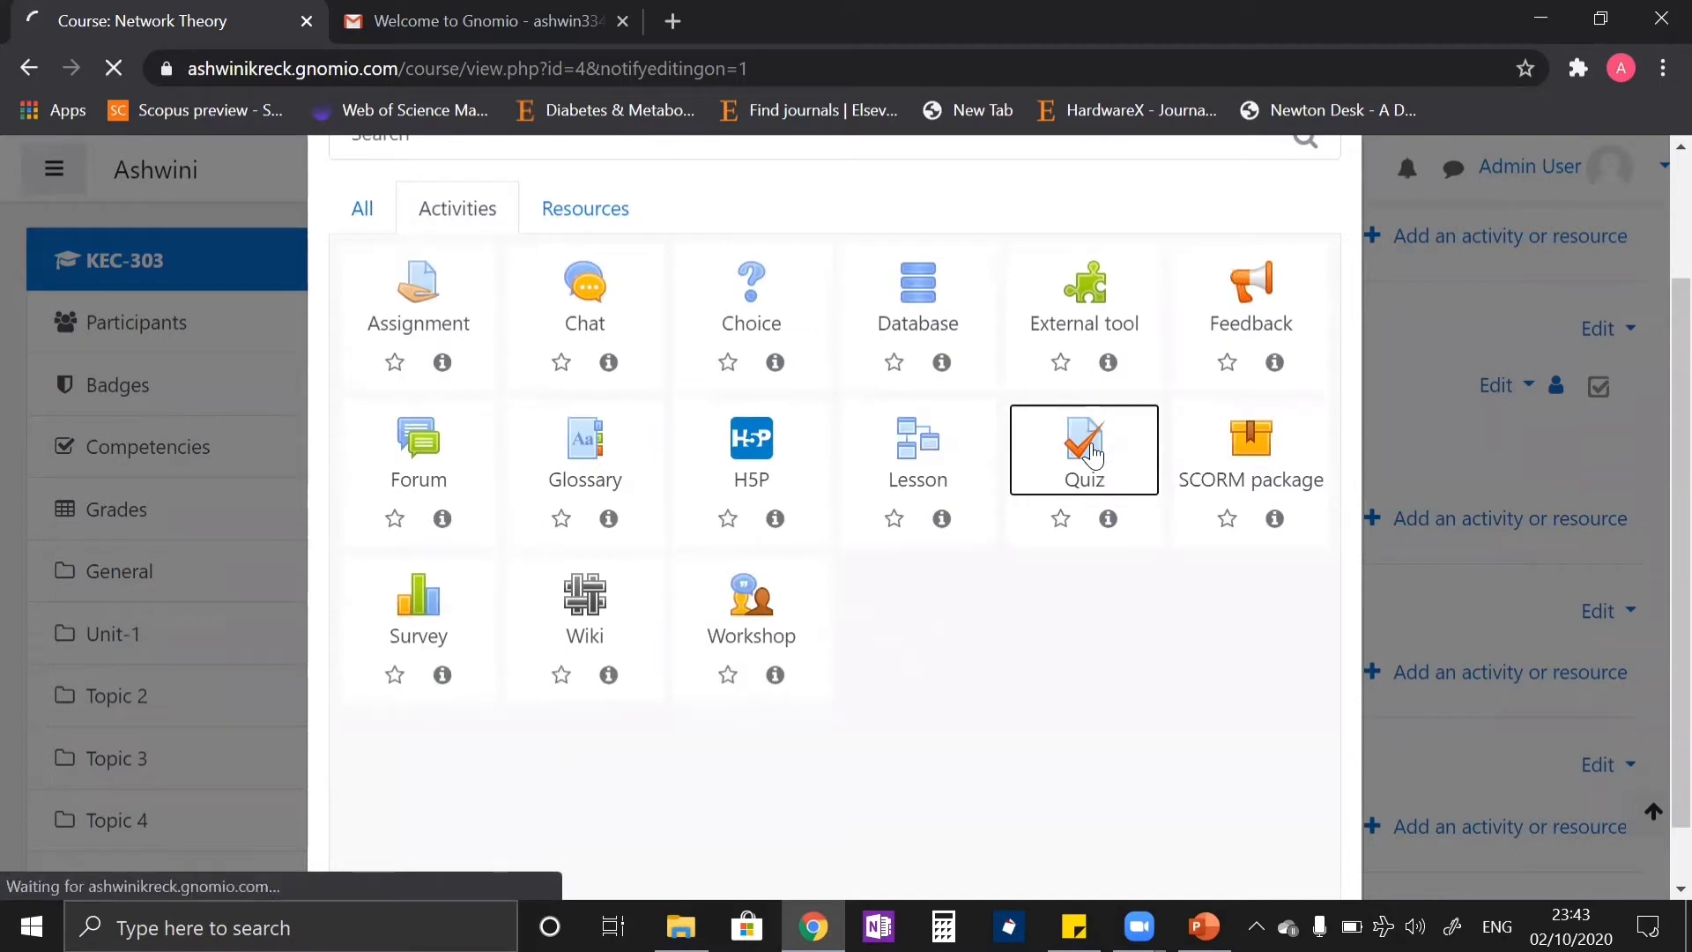
- Enable the quiz's opening date in the Timing settings and set it to 5 October 2020 at 10:00
scroll(1087, 453, "down", 1)
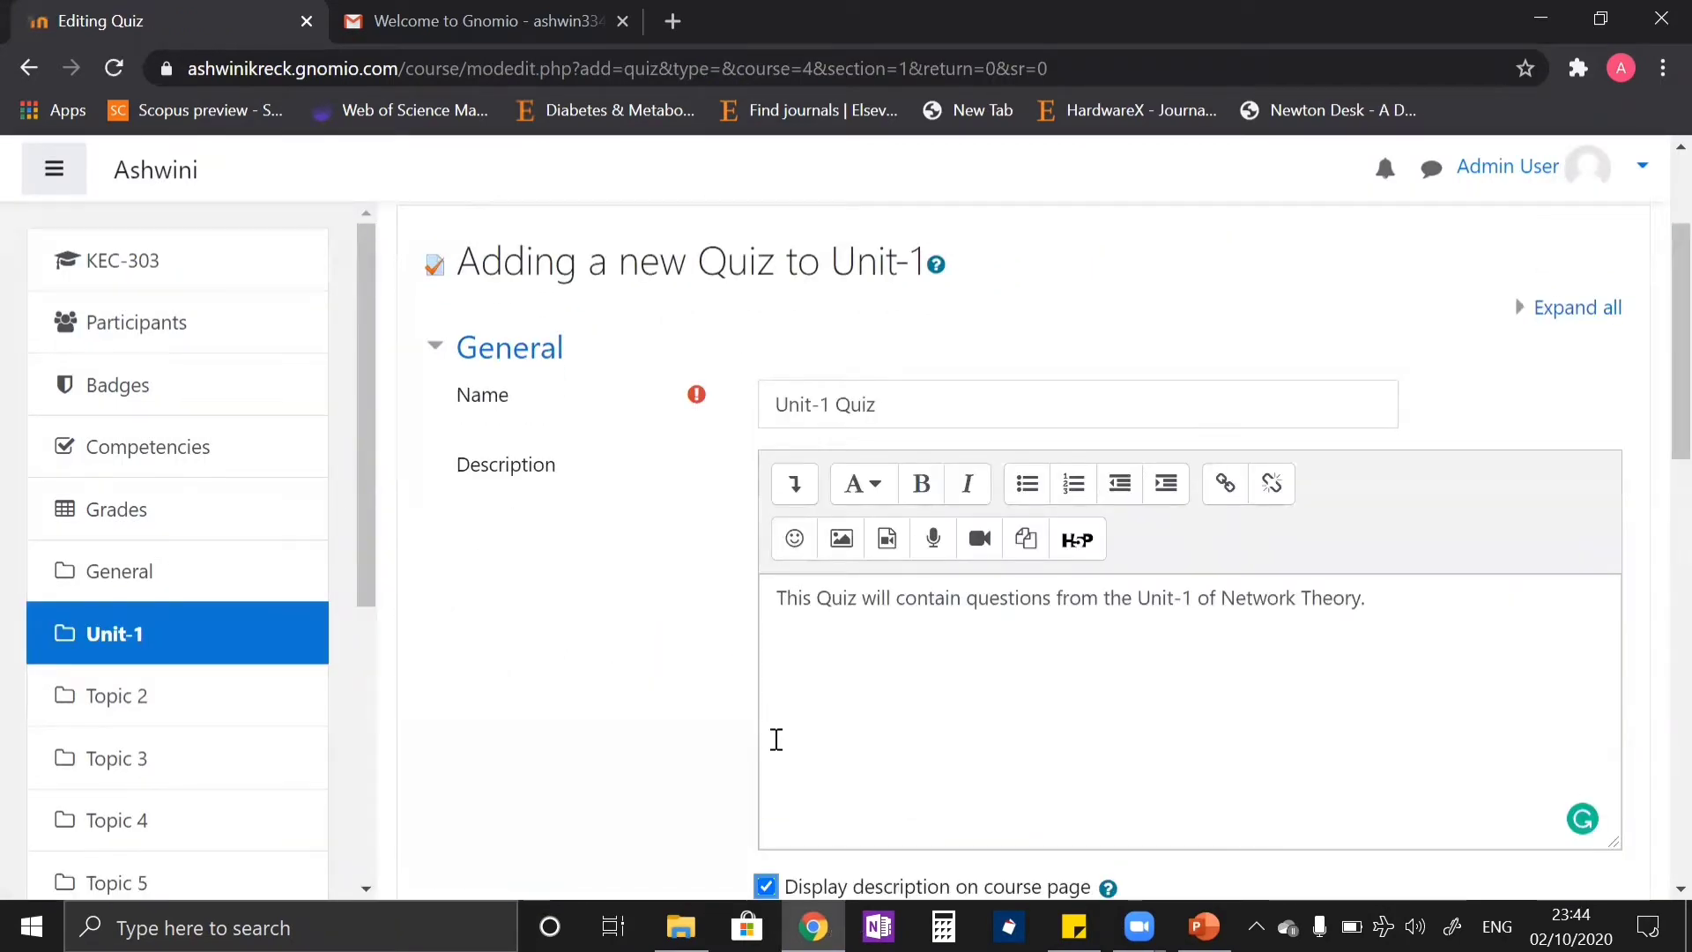
scroll(905, 438, "down", 1)
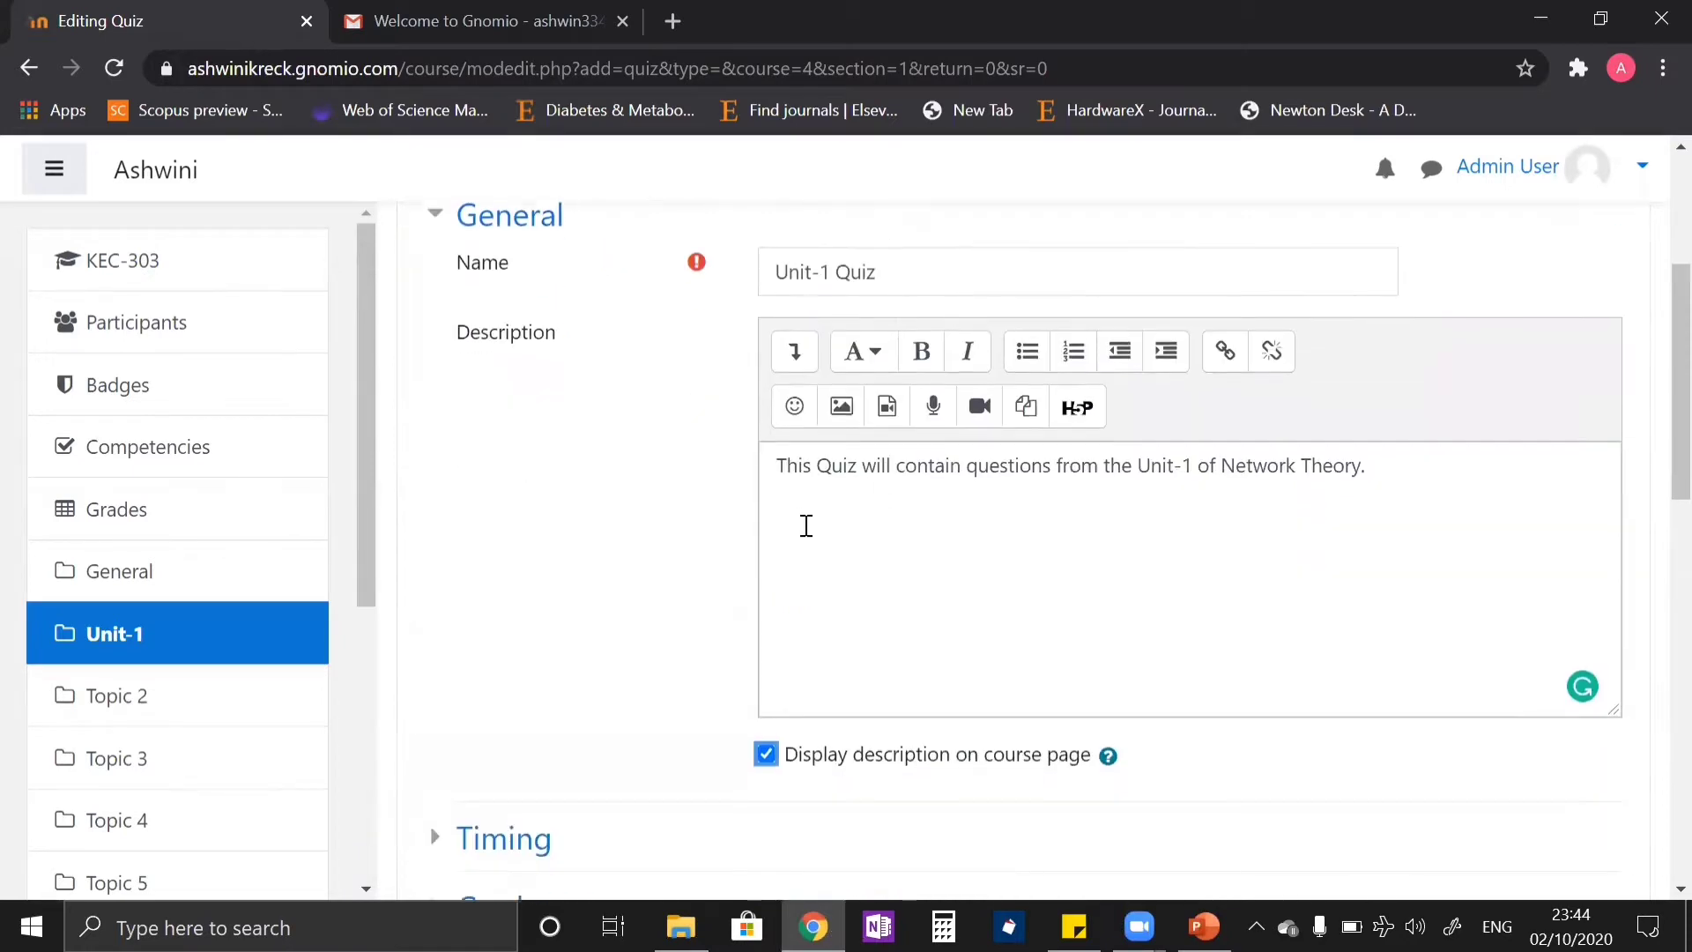
scroll(1303, 536, "down", 2)
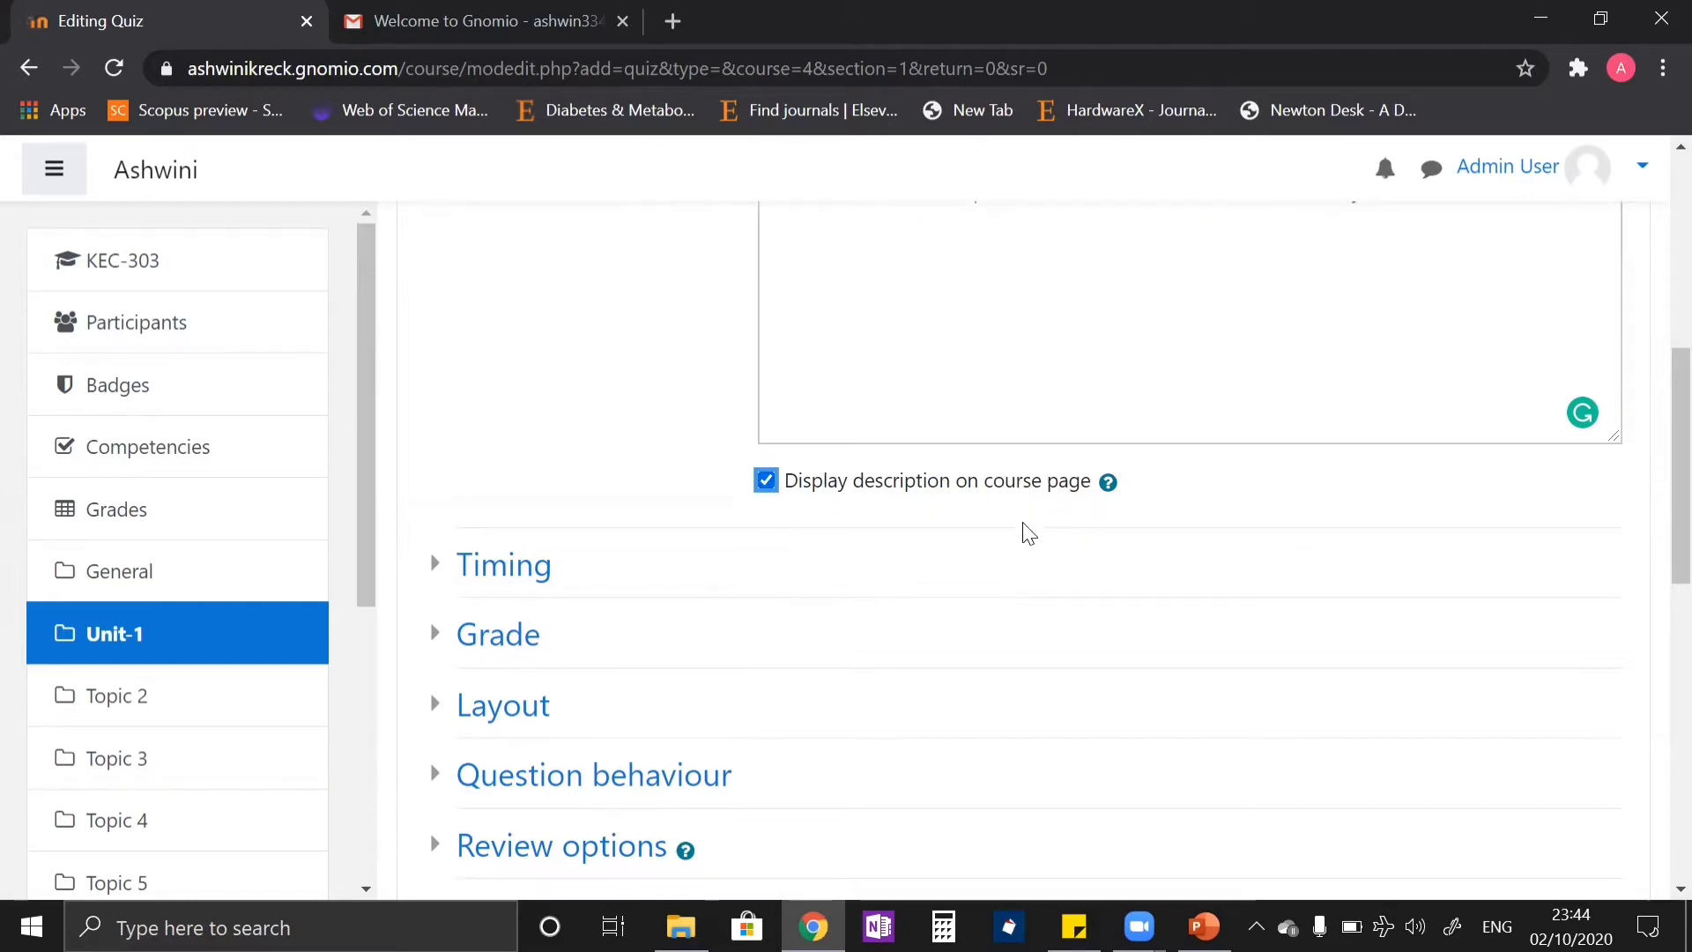
left_click(440, 571)
scroll(680, 548, "down", 3)
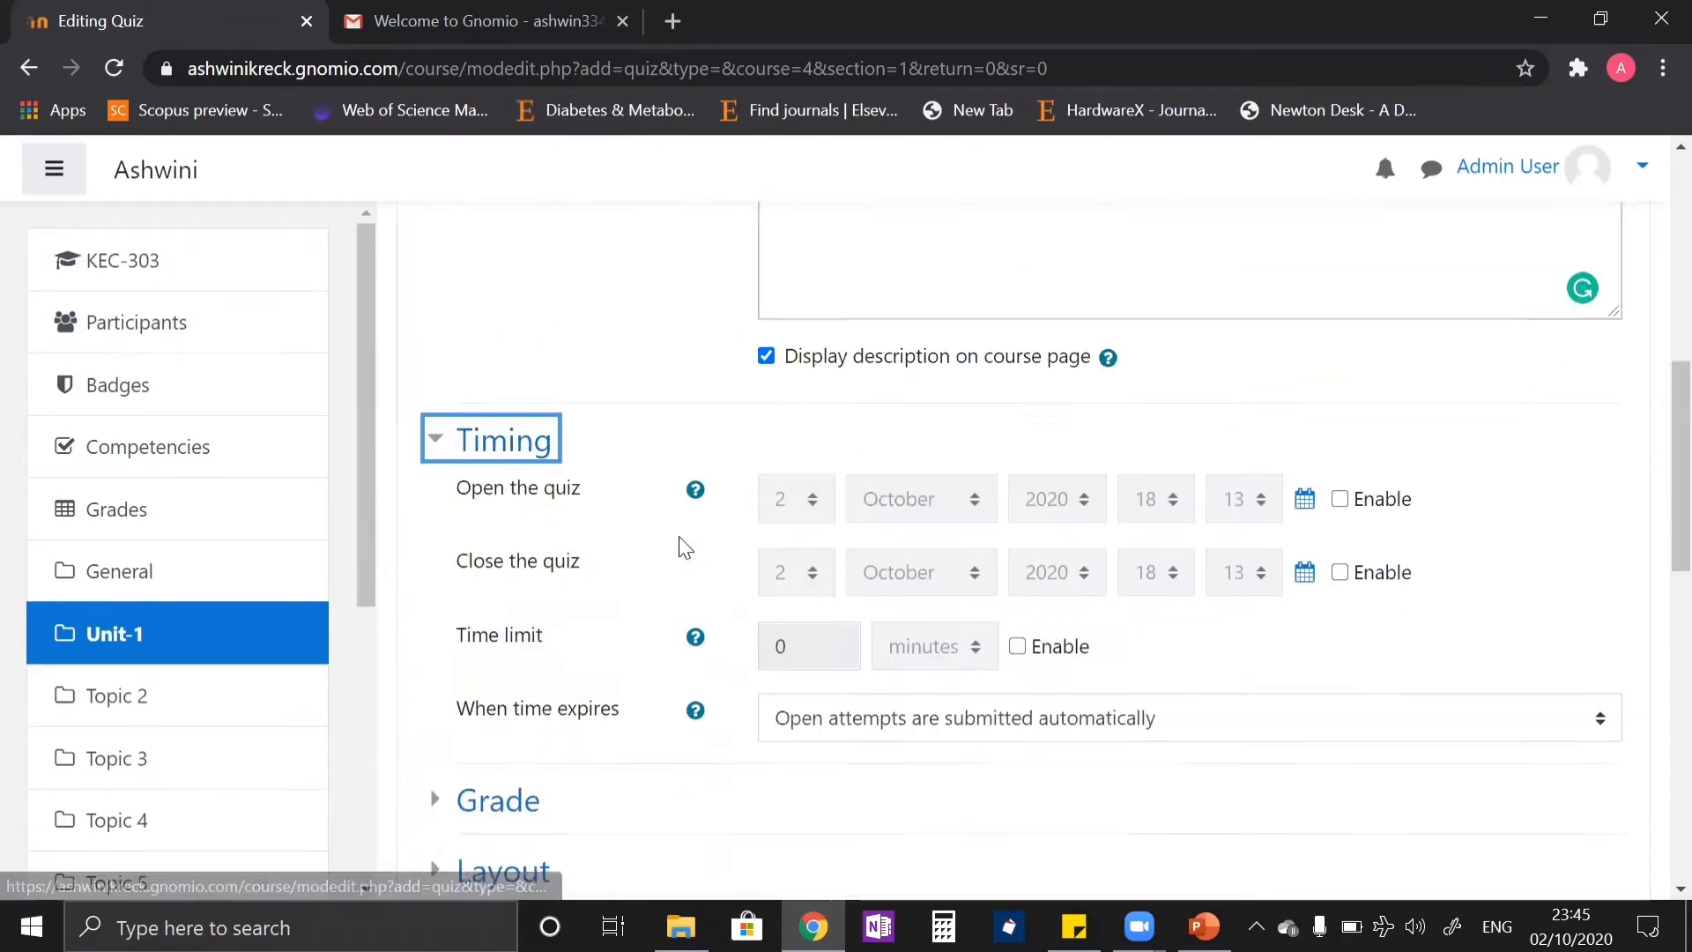
left_click(1337, 367)
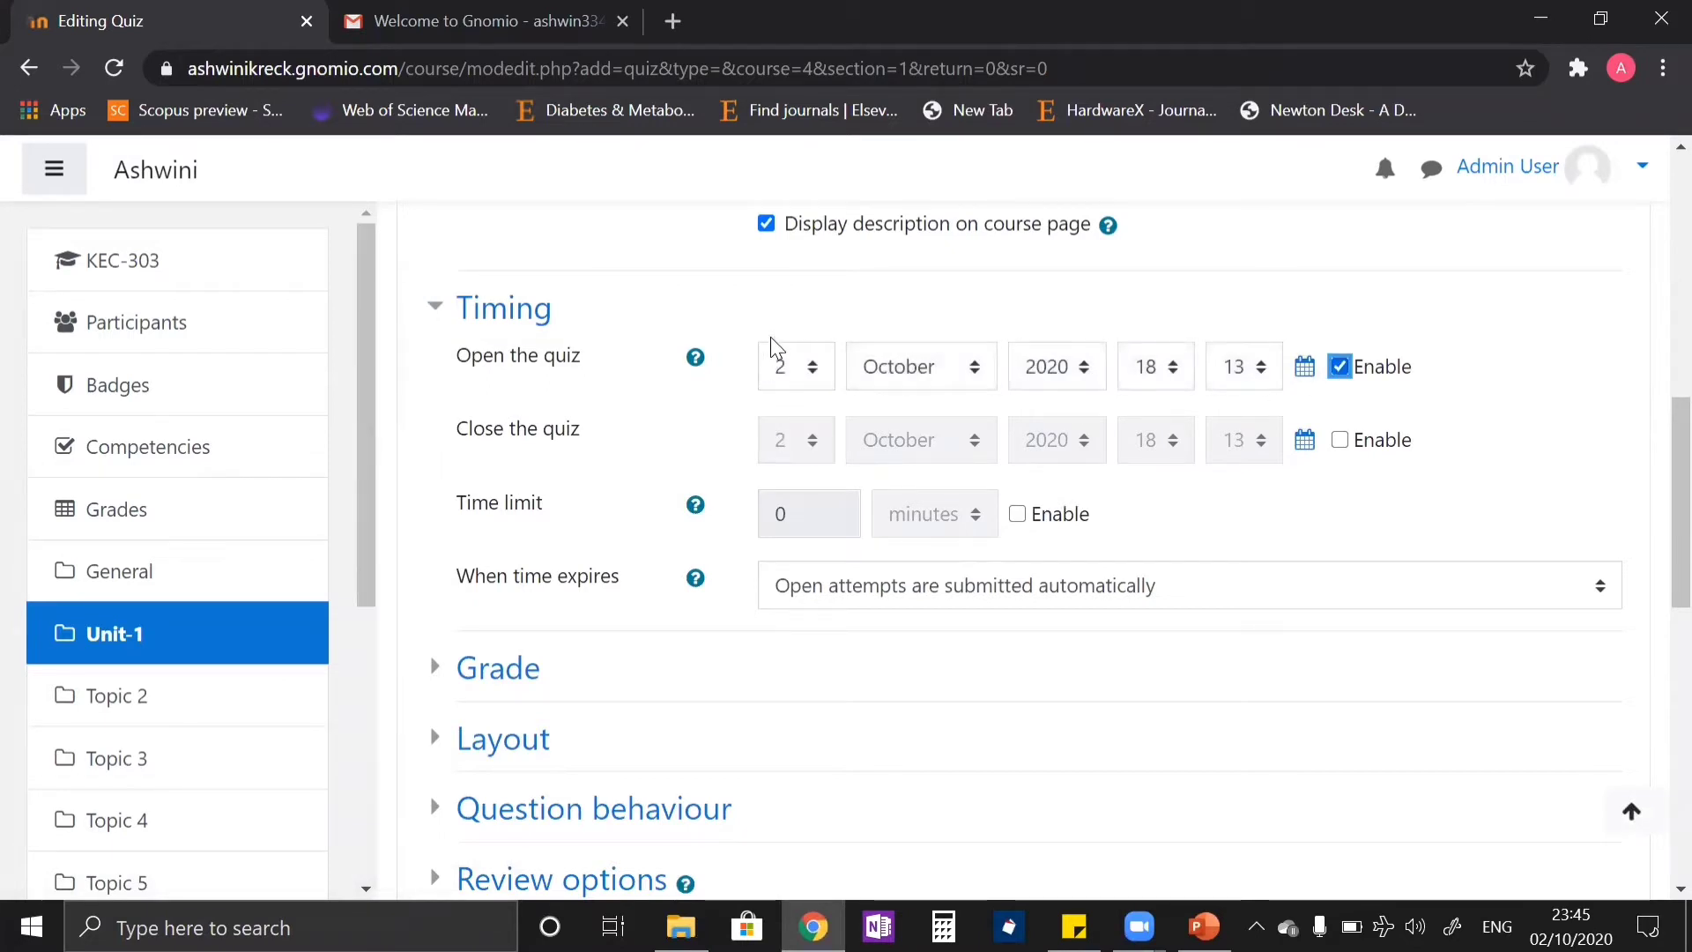
left_click(799, 375)
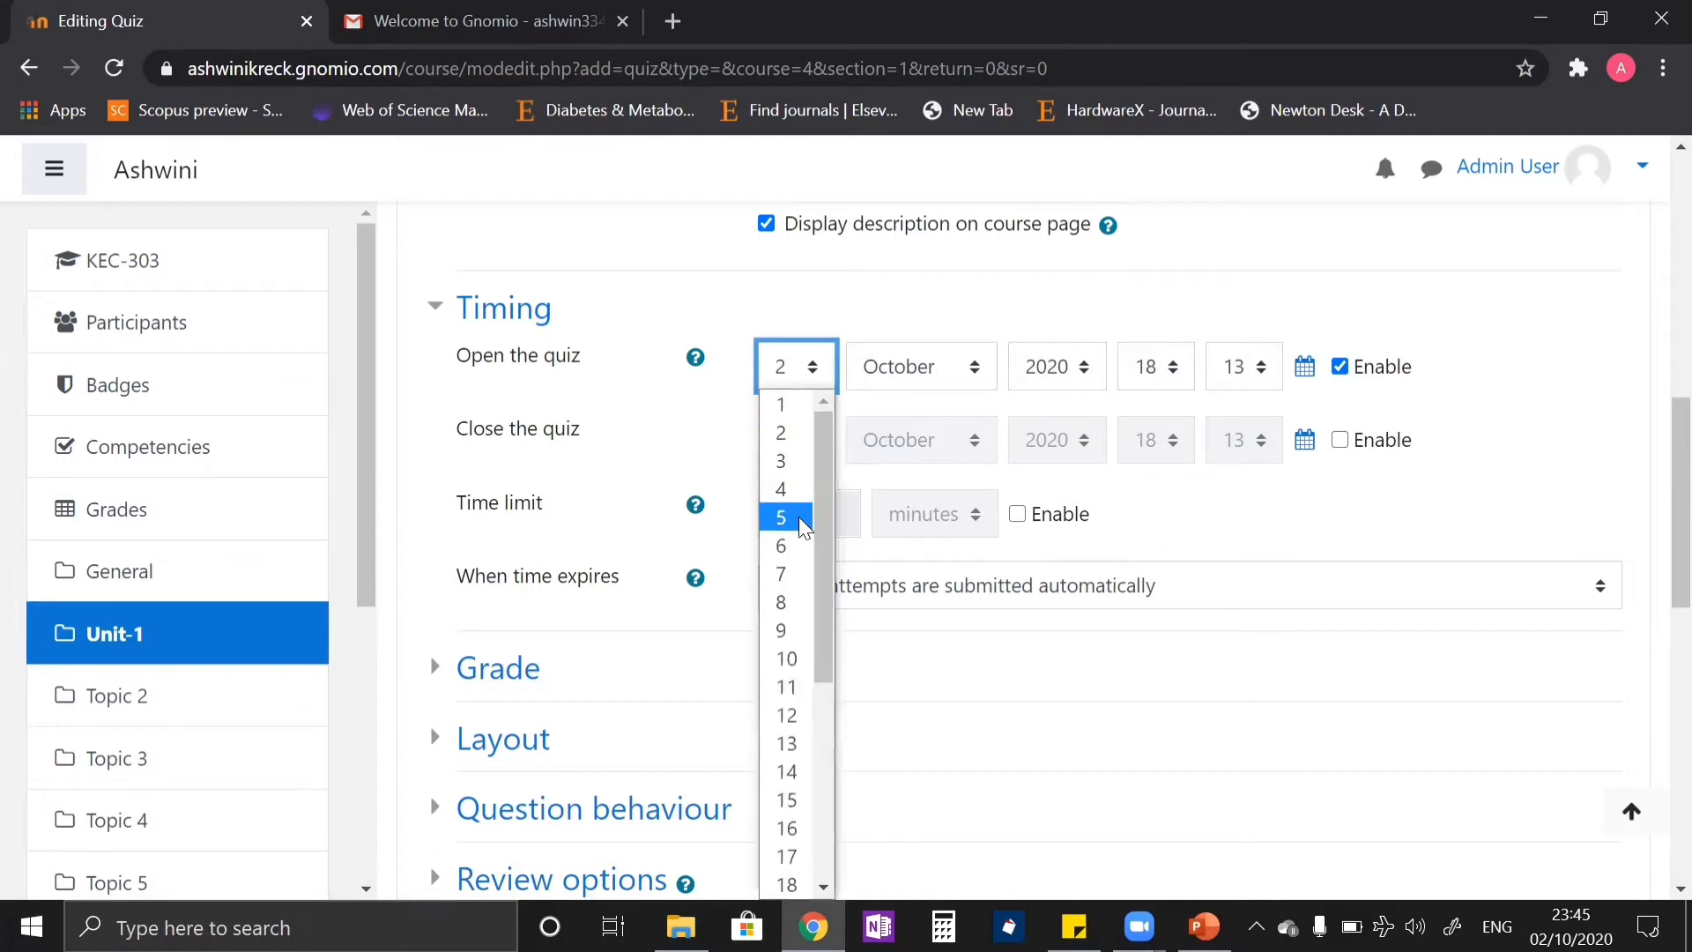
left_click(797, 518)
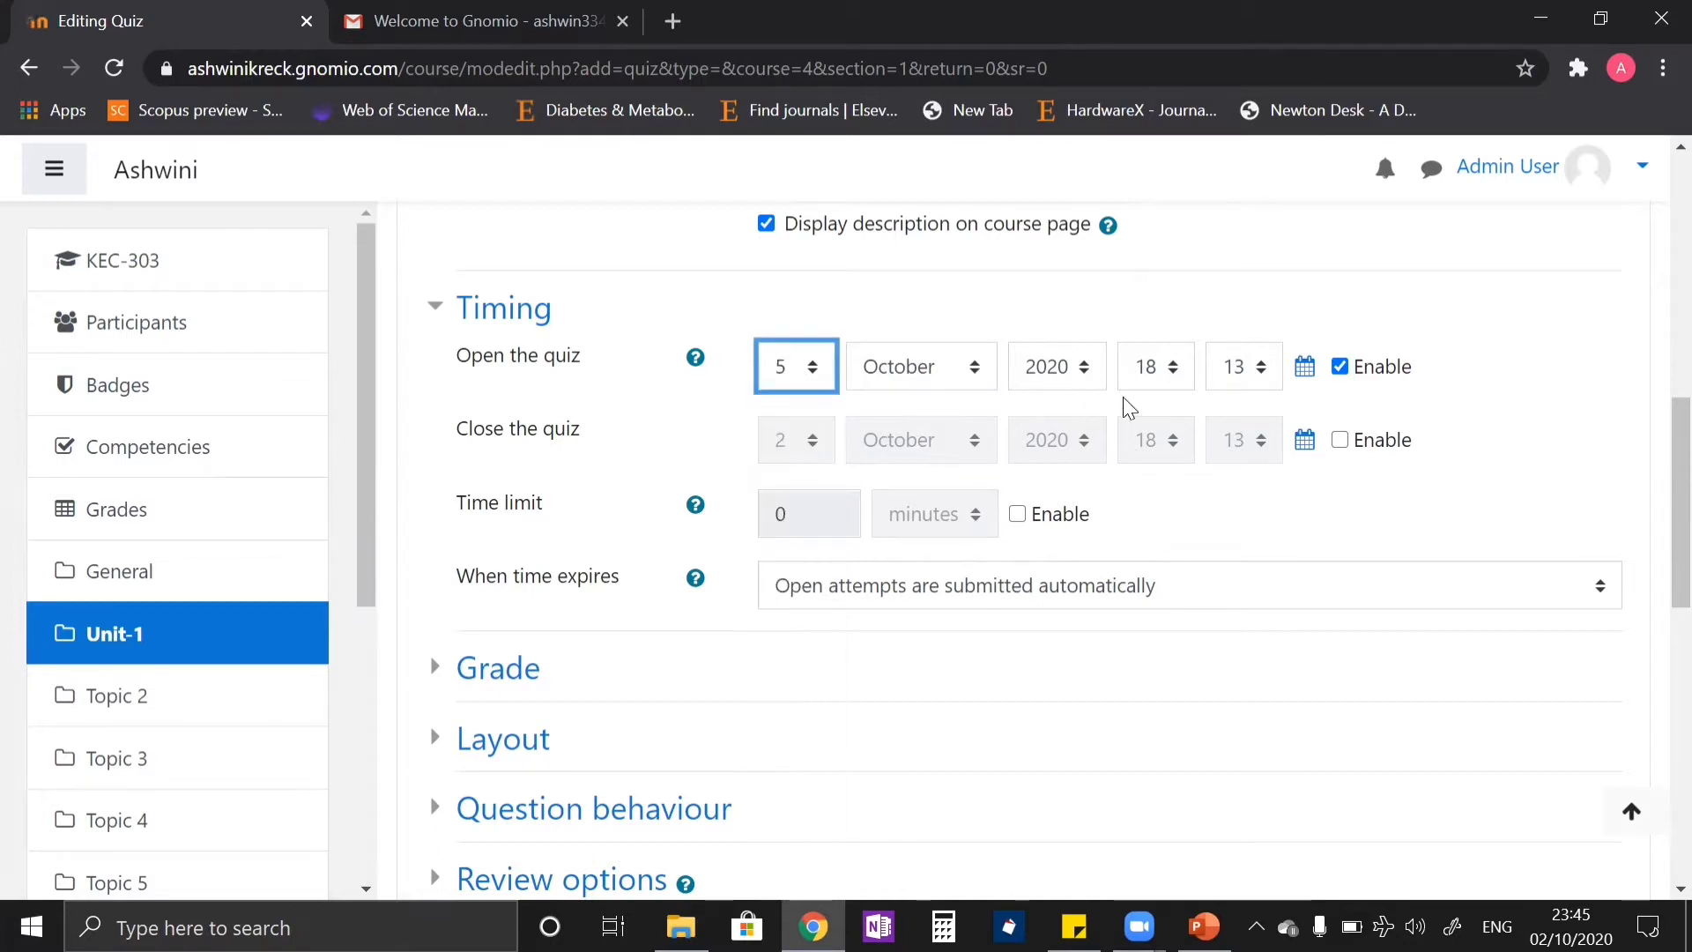
left_click(1175, 377)
left_click(1146, 632)
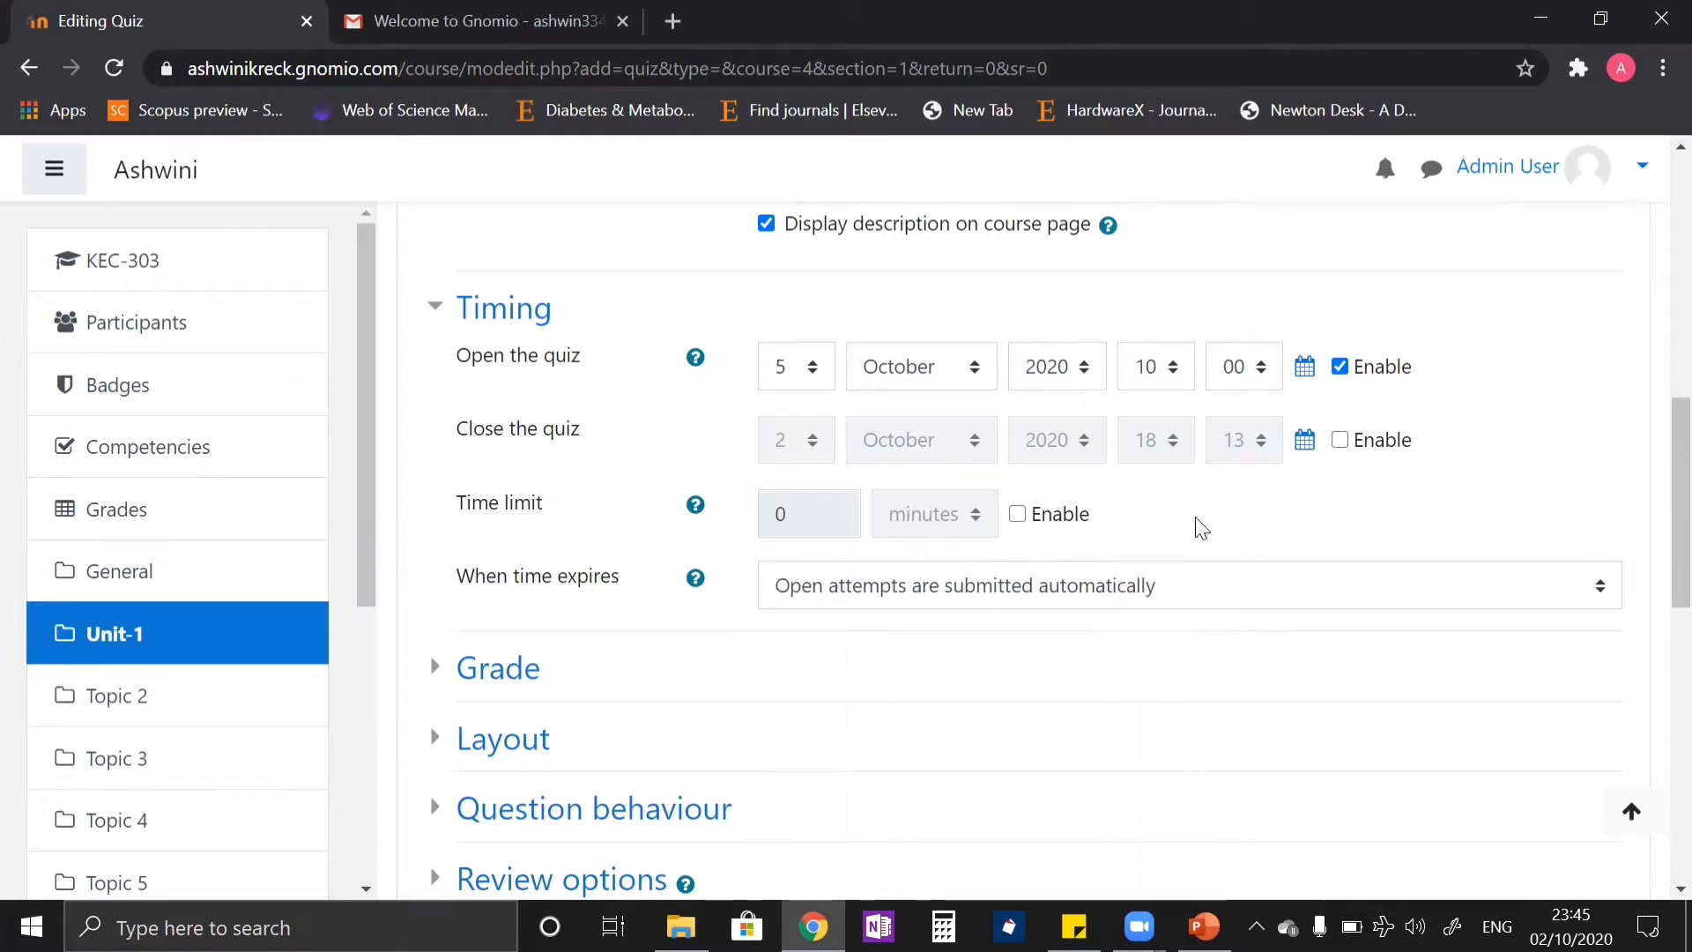
- Enable the quiz's closing date and set it to 5 October 2020 at 10:30
left_click(1341, 440)
left_click(793, 447)
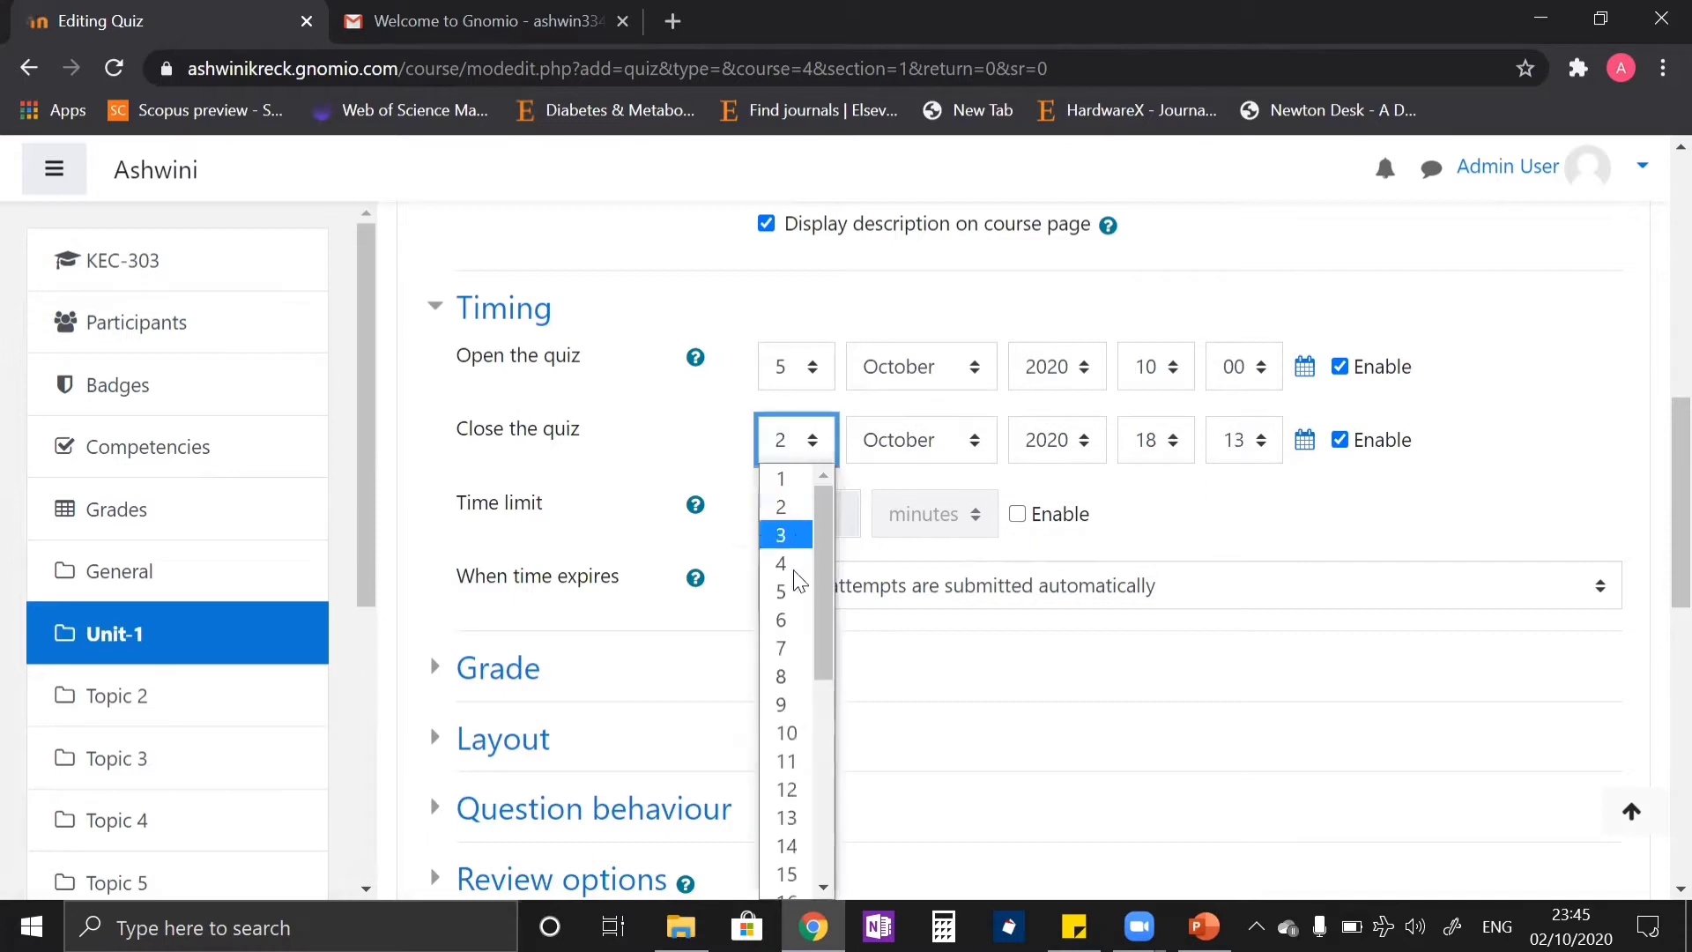
left_click(790, 589)
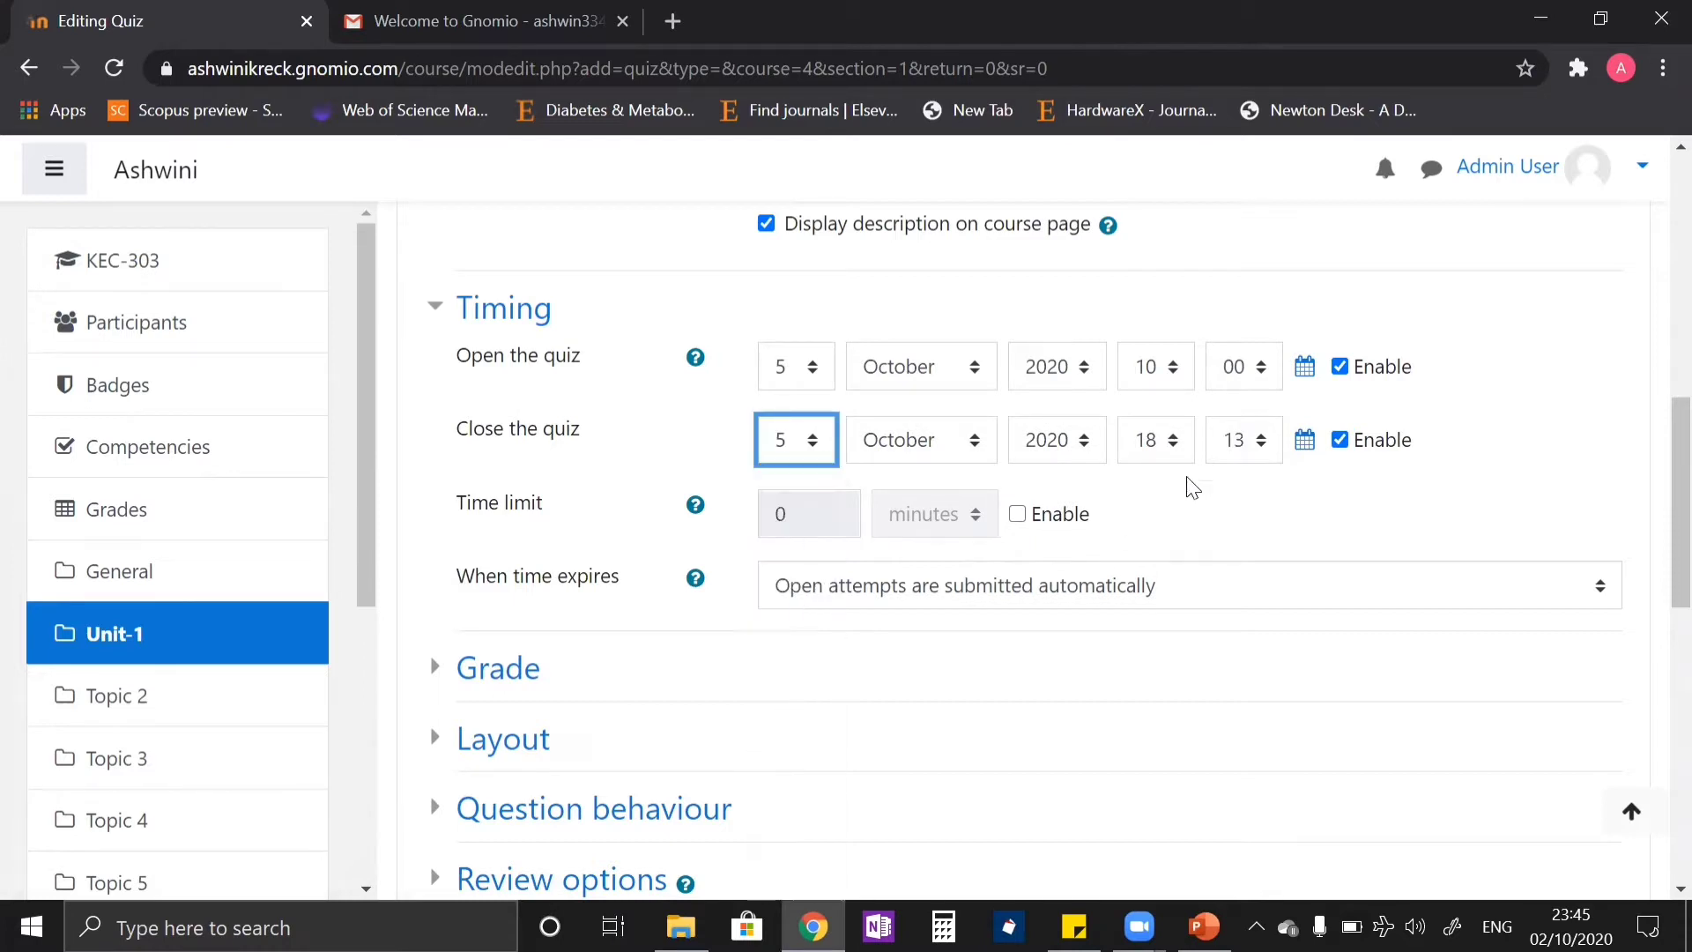
left_click(1168, 450)
left_click(1145, 679)
left_click(1243, 440)
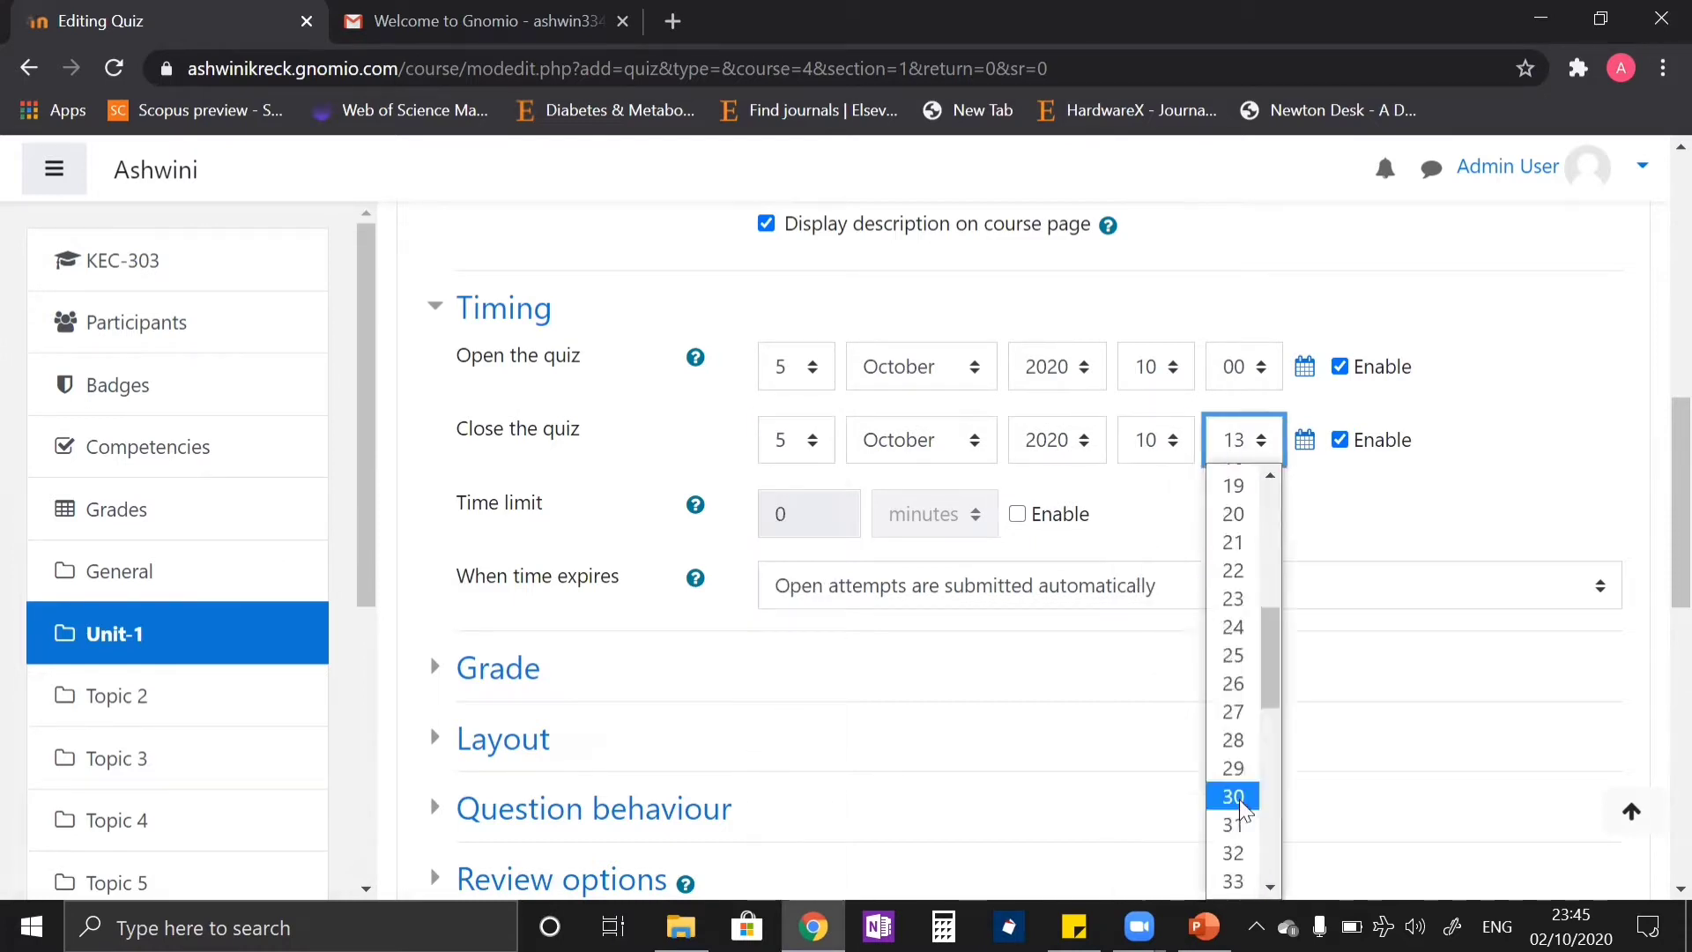
left_click(1235, 796)
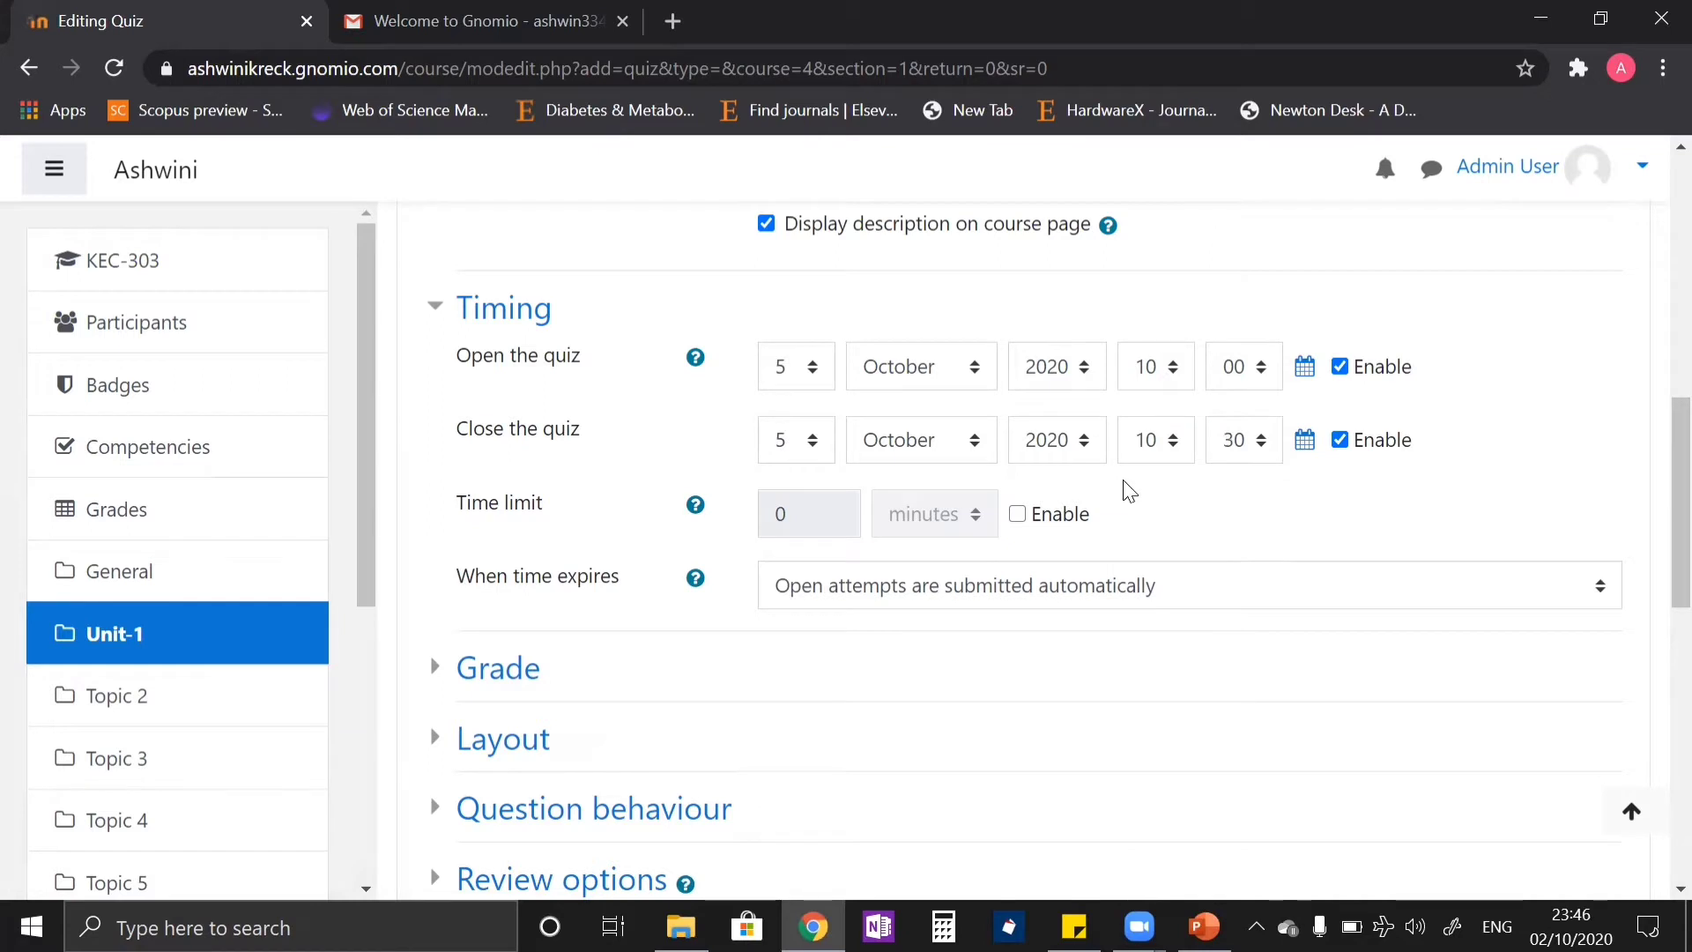
- Enable a 30-minute time limit and have open attempts submitted automatically when time expires
left_click(1017, 516)
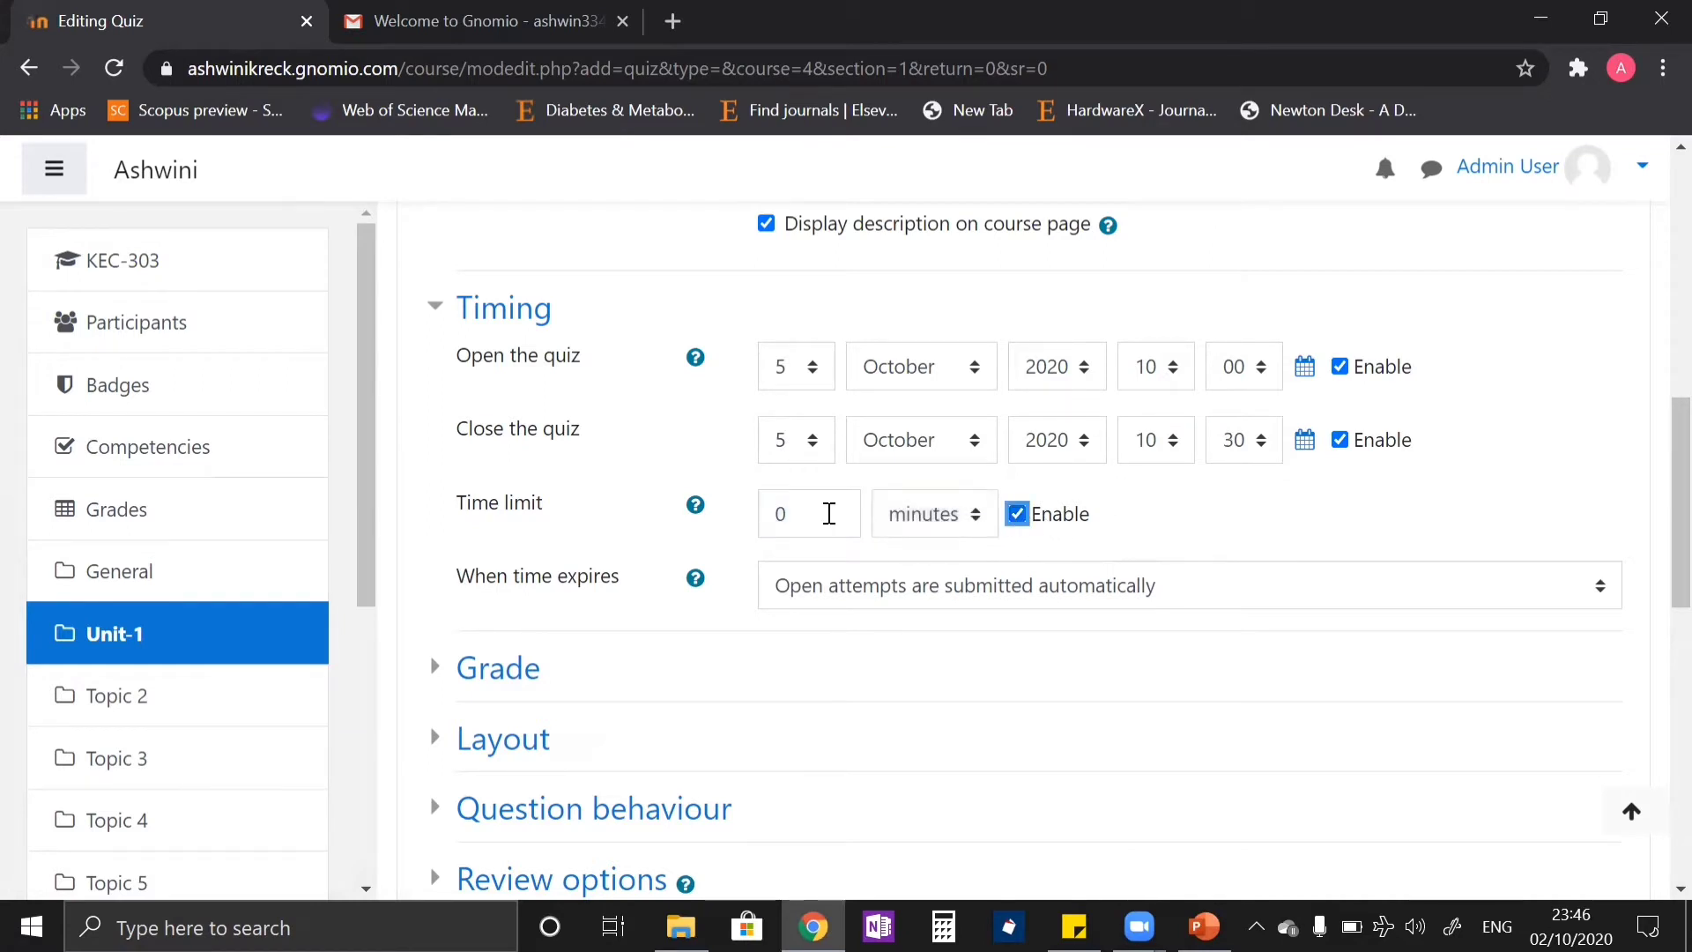
double_click(805, 511)
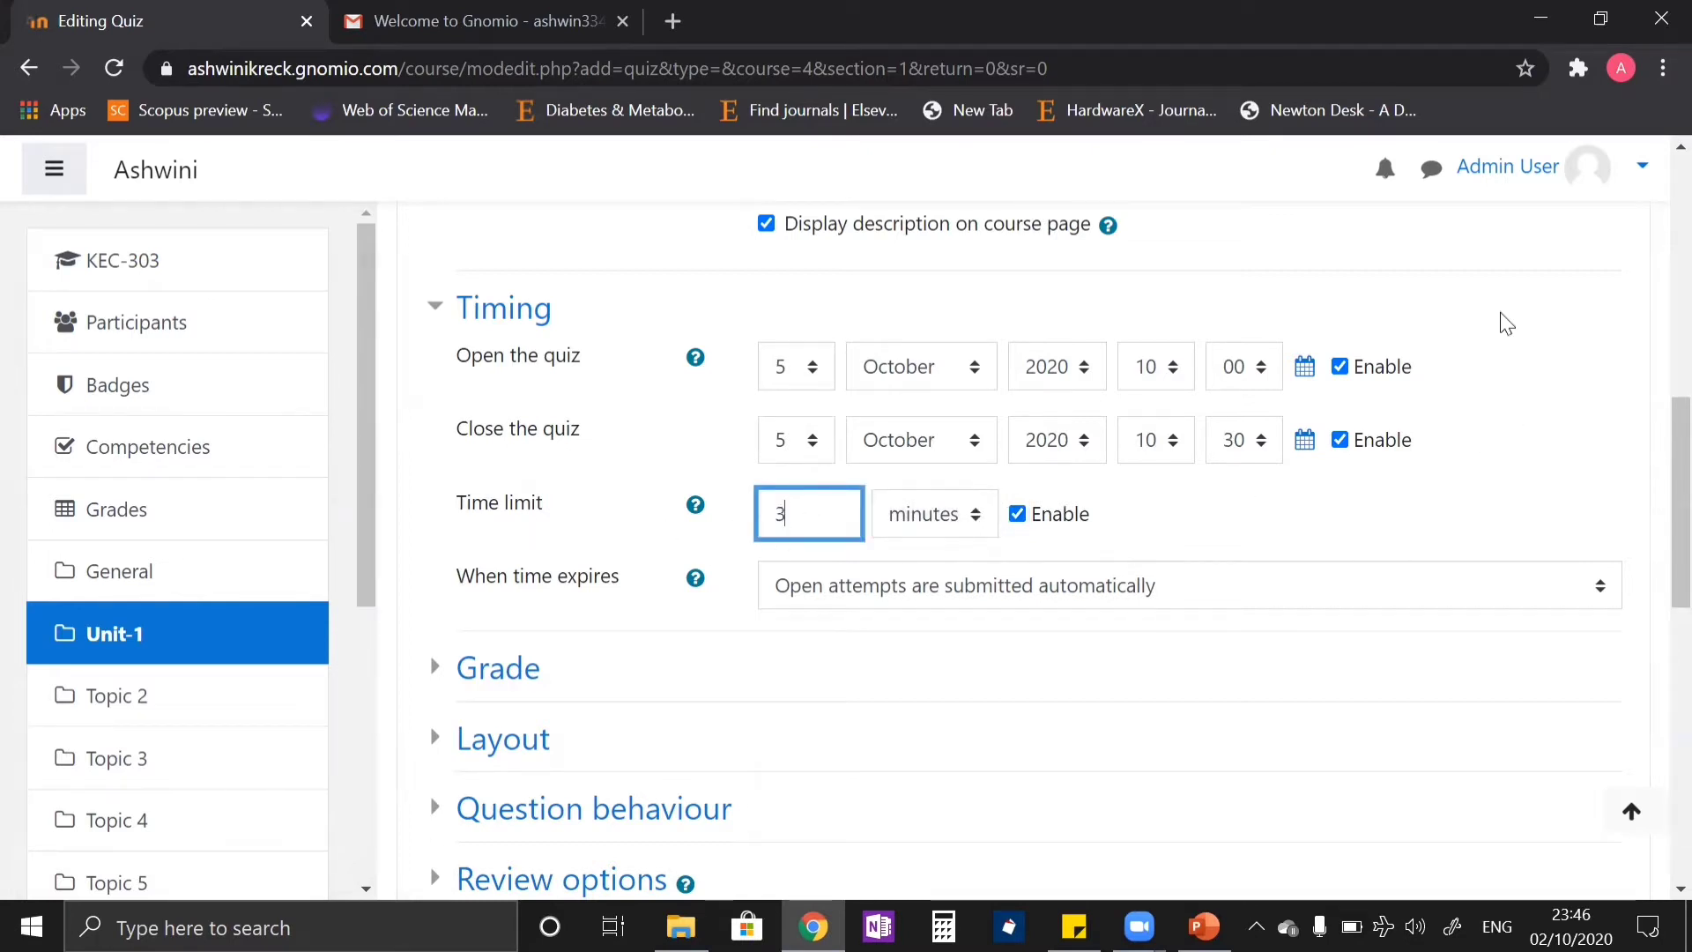
type("30")
scroll(1111, 458, "down", 1)
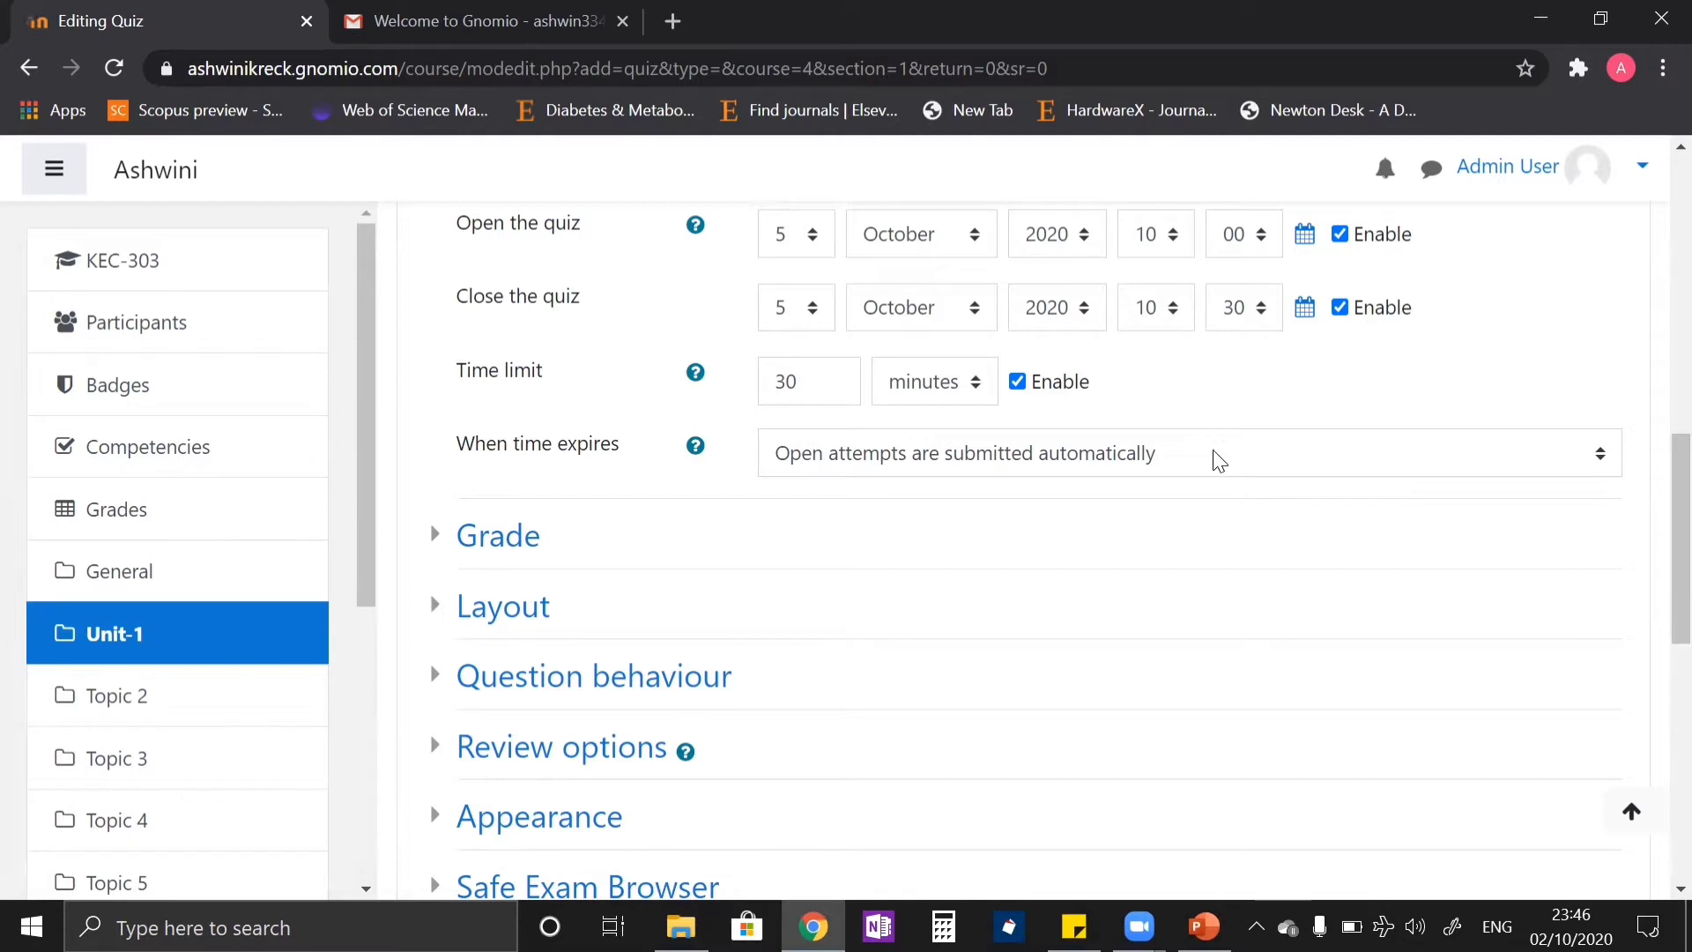
left_click(1175, 455)
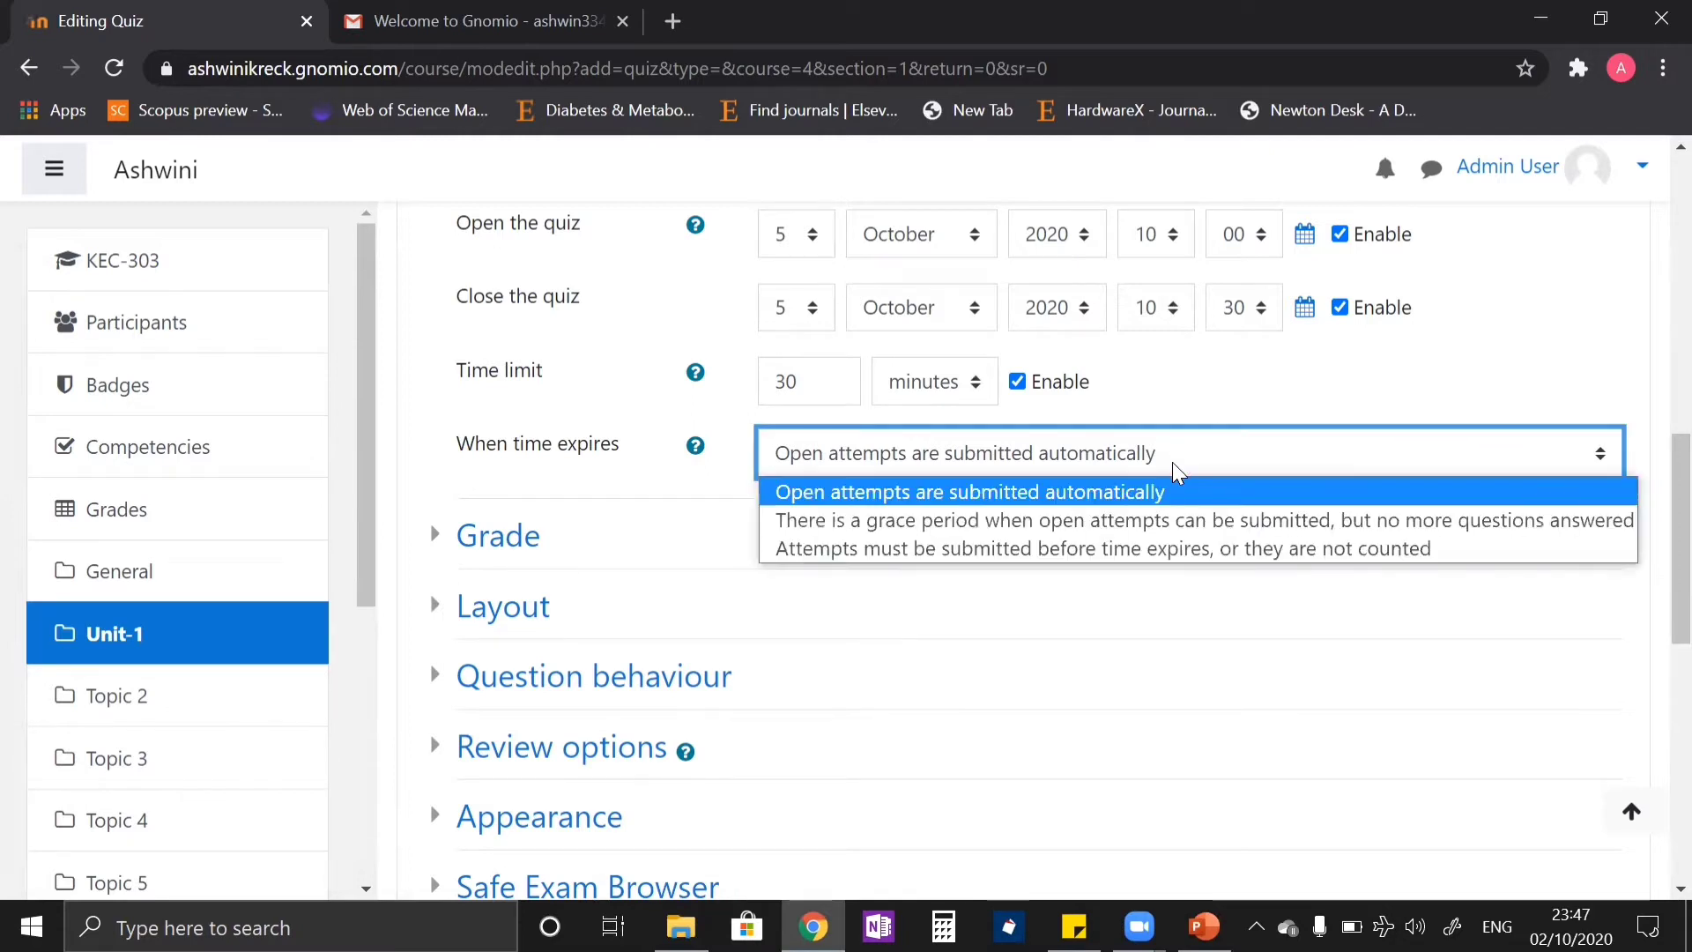
left_click(1175, 492)
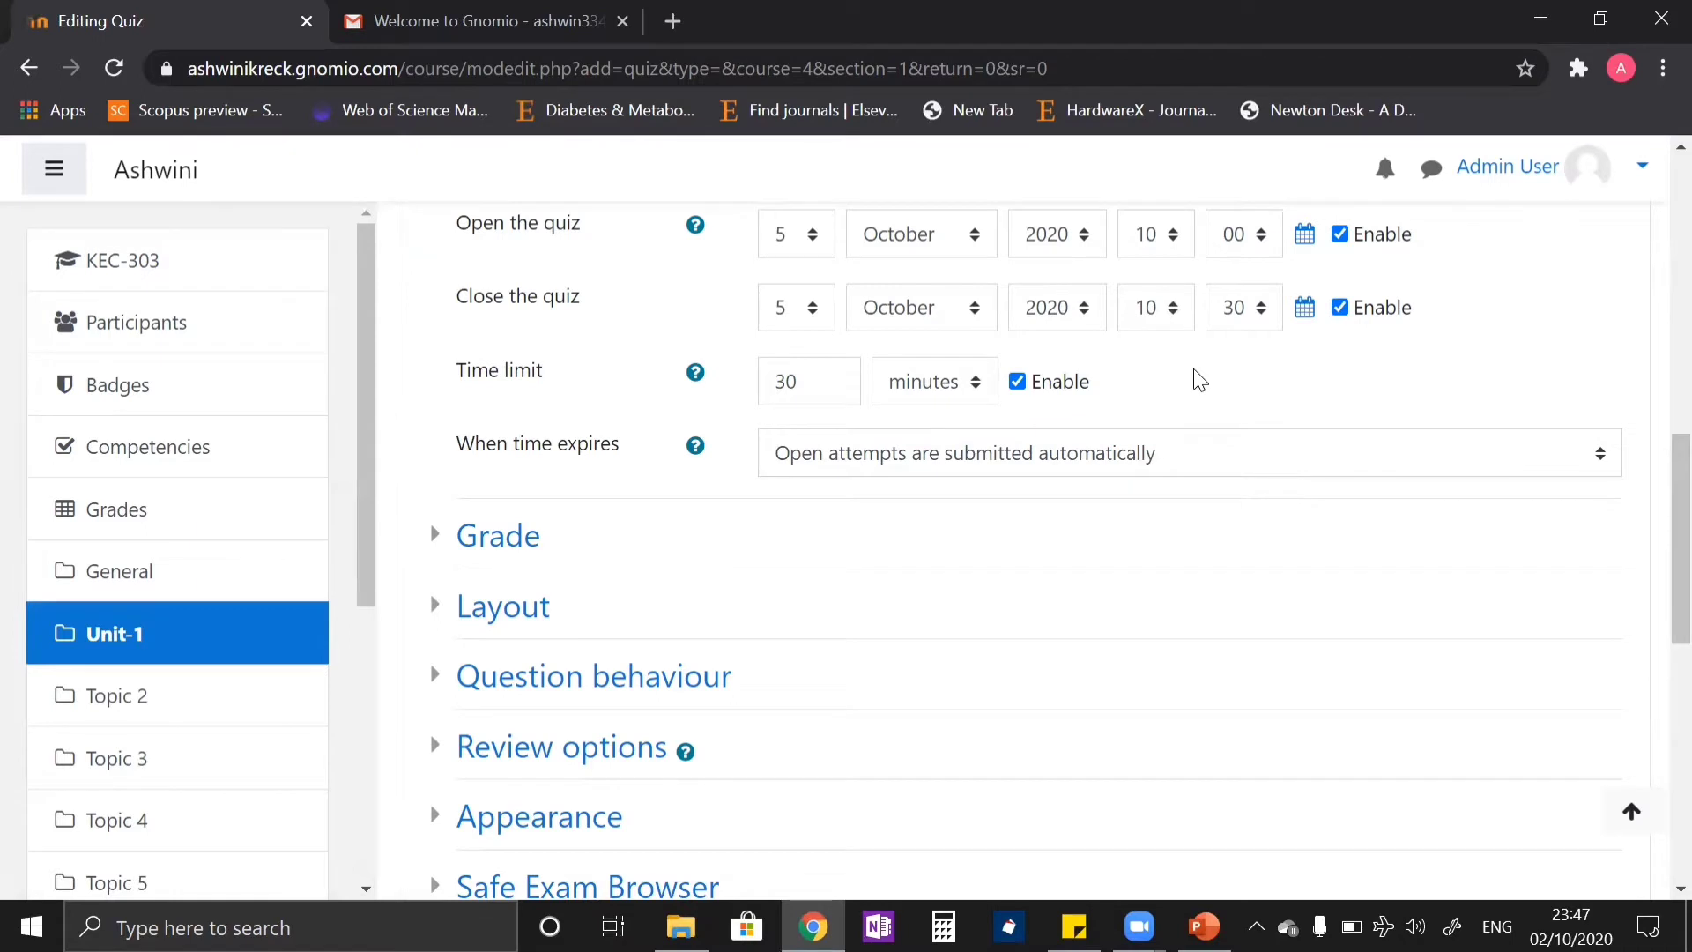
- Limit the attempts allowed to 1 in the quiz's Grade settings
scroll(428, 293, "down", 3)
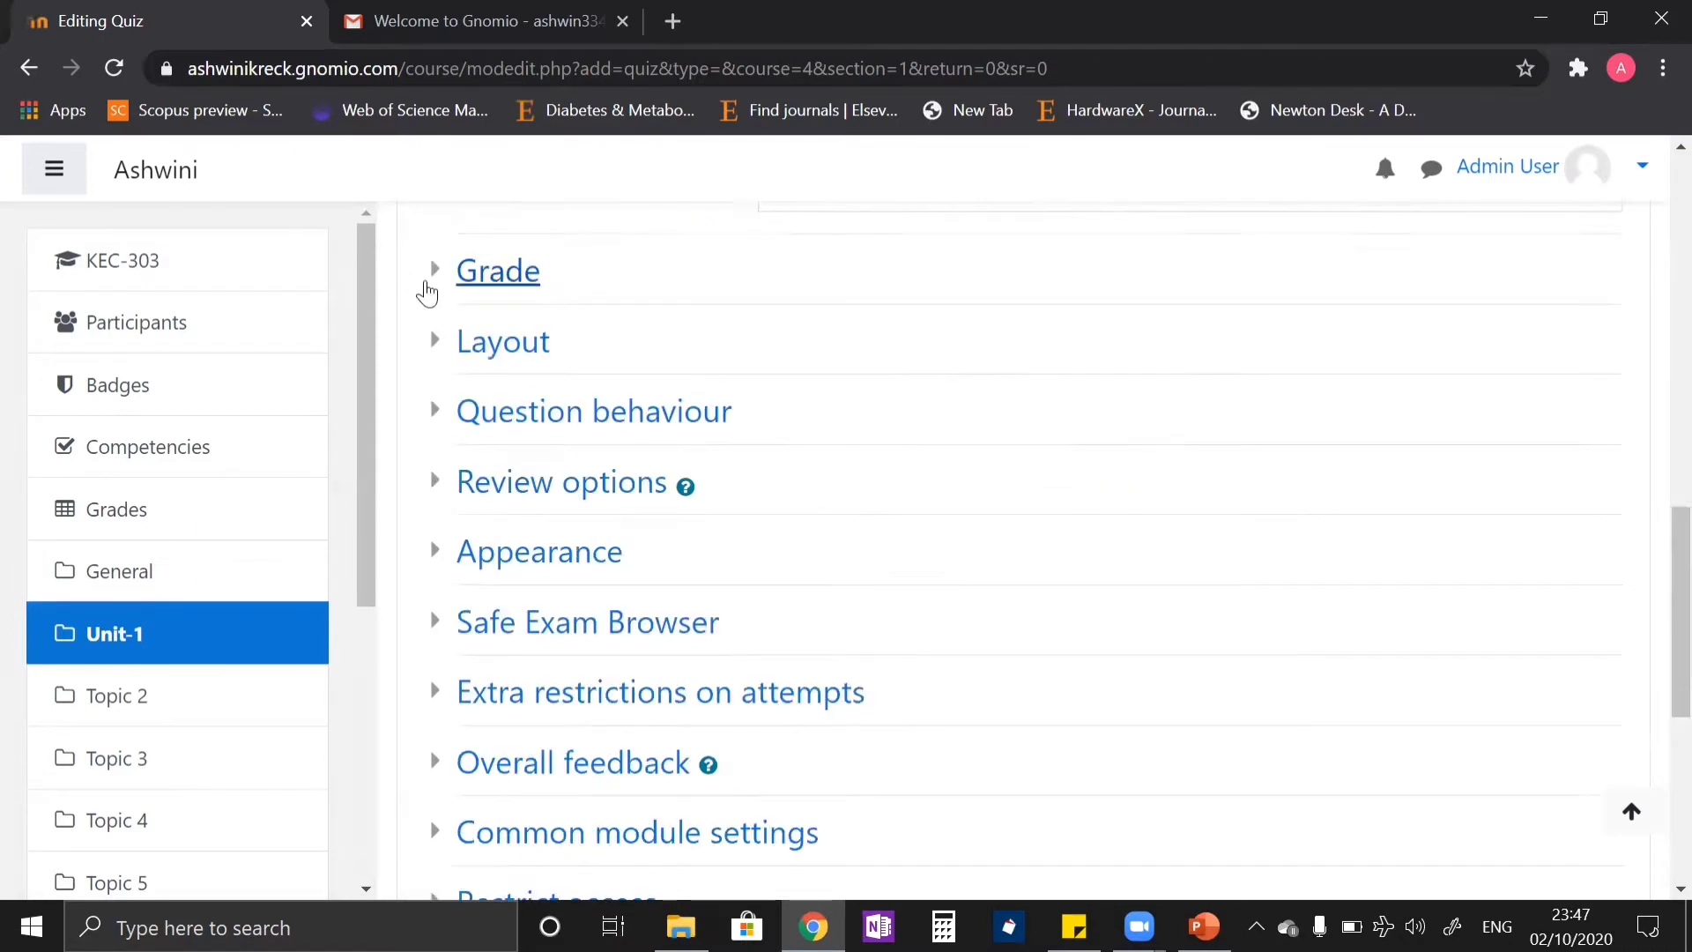
left_click(431, 270)
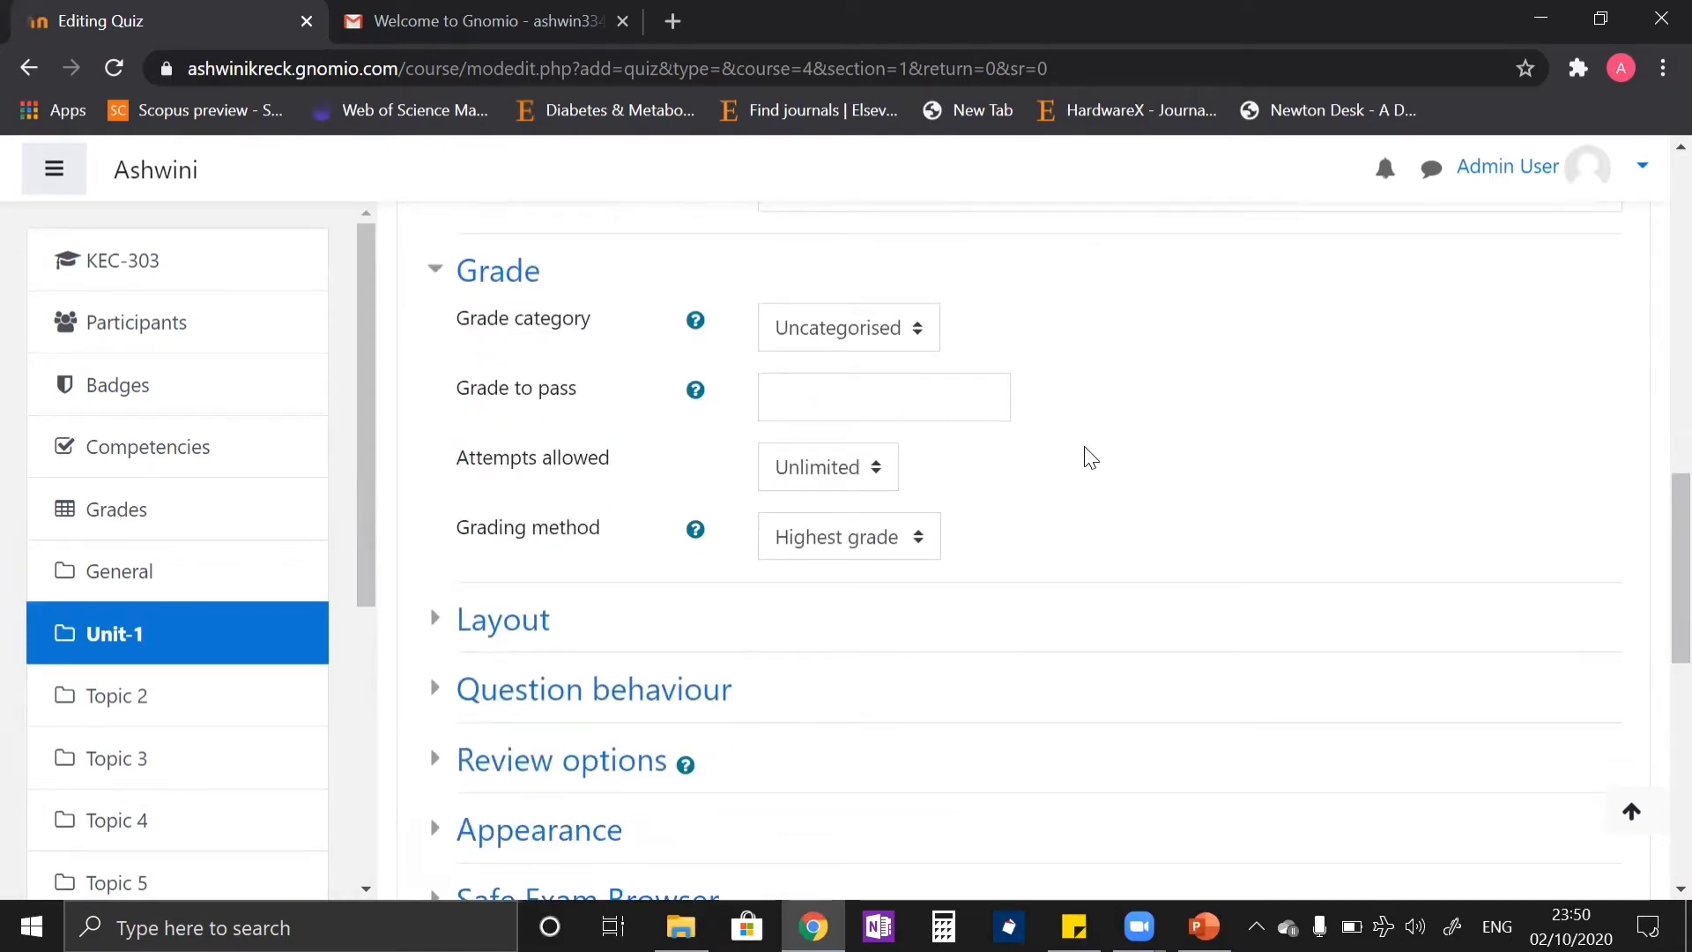
left_click(842, 476)
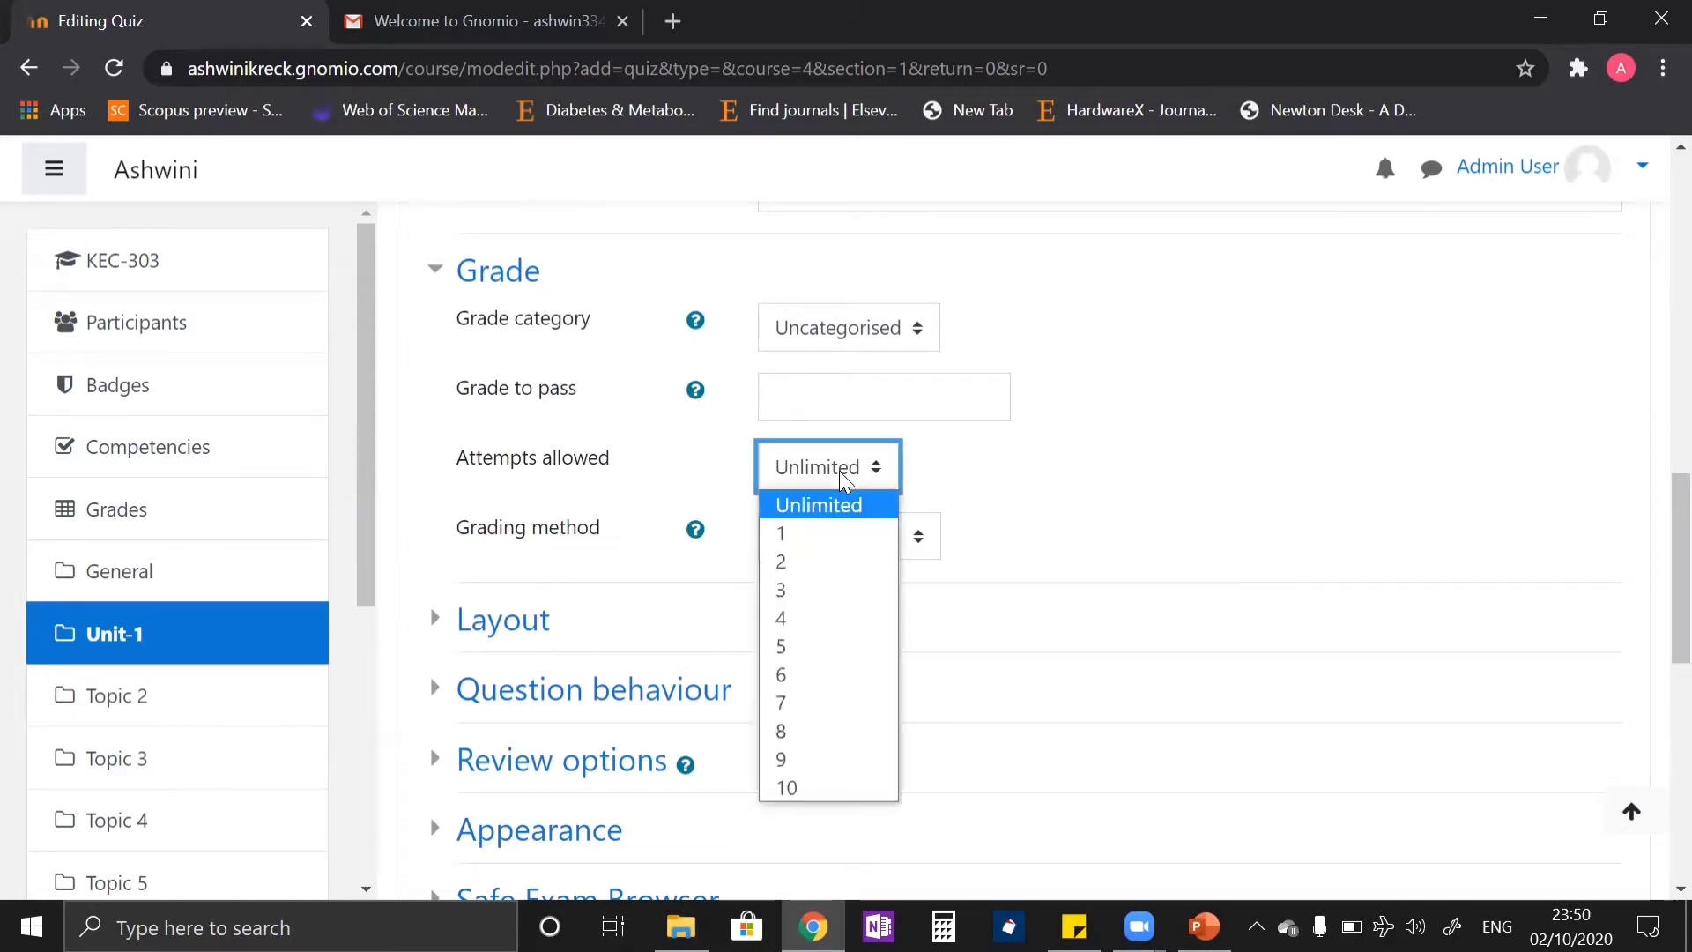
left_click(832, 534)
- Set the quiz layout to start a new page every 10 questions
scroll(706, 528, "down", 2)
left_click(431, 416)
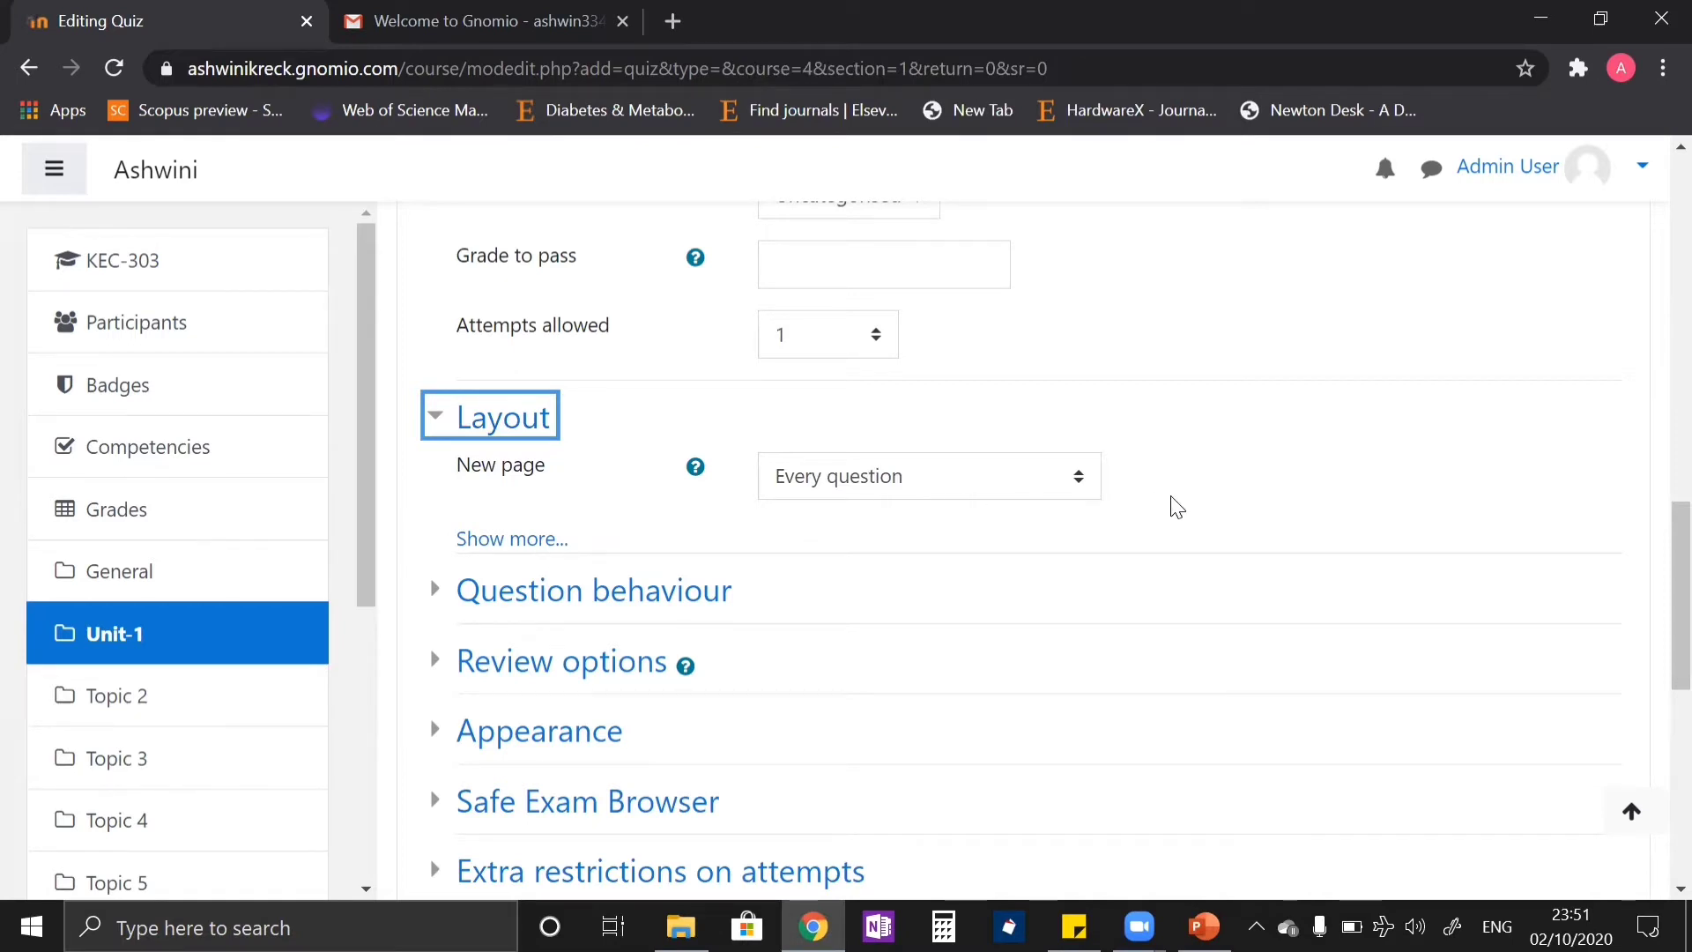
left_click(1071, 483)
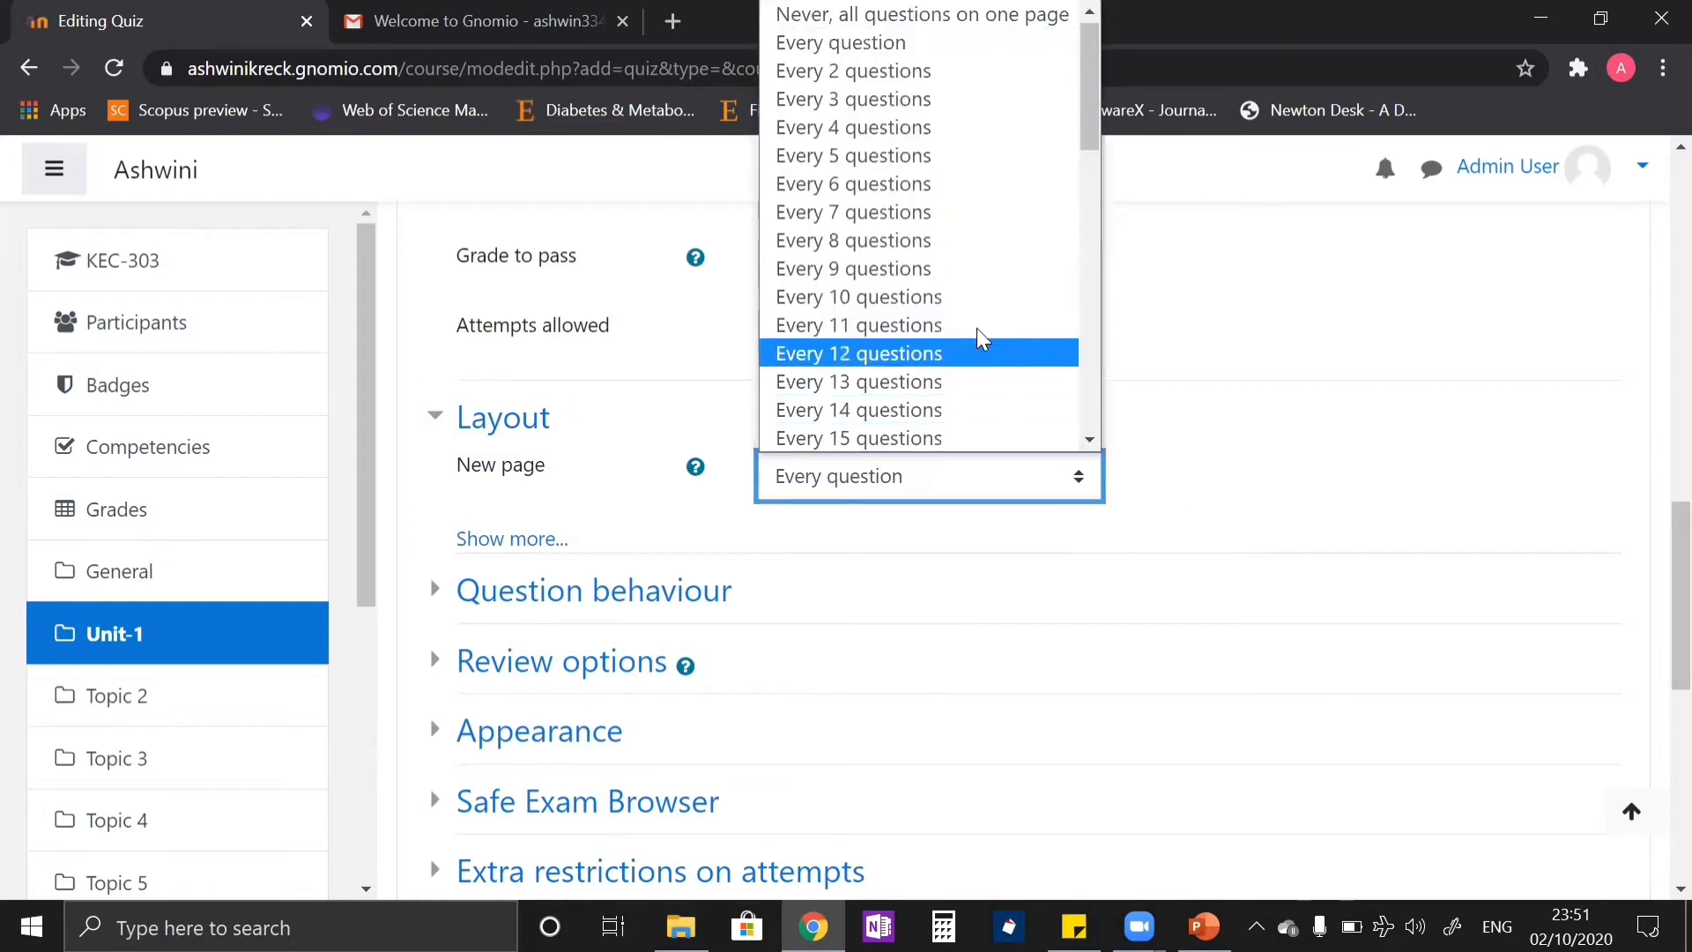
left_click(976, 302)
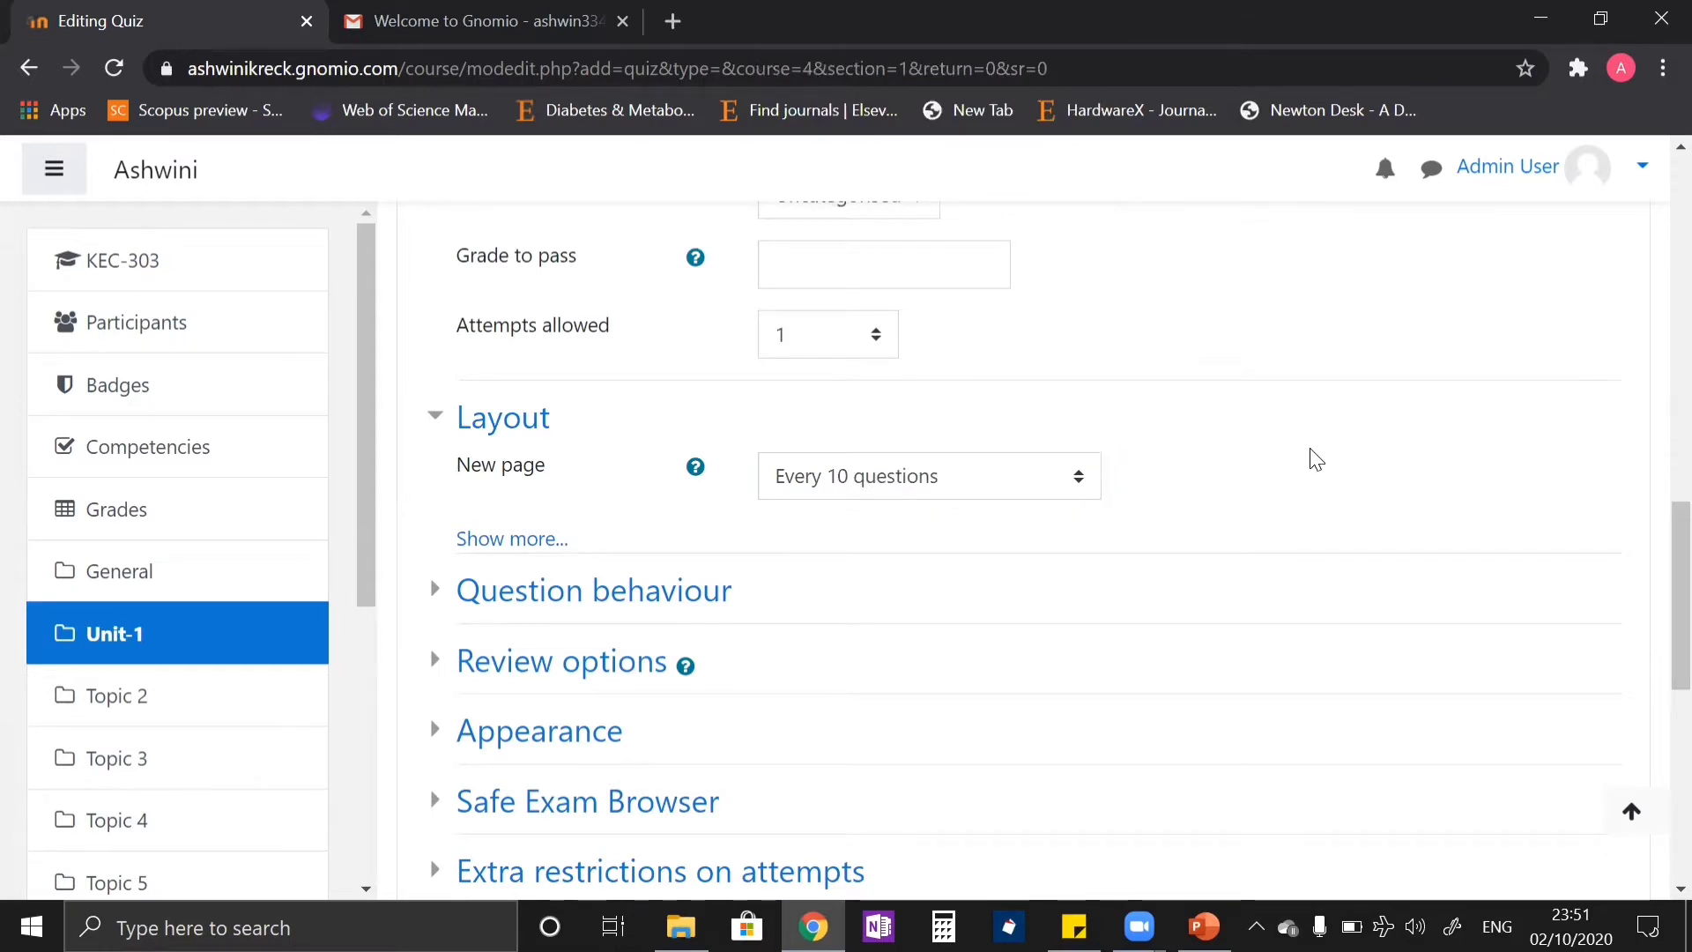
- Keep shuffling within questions set to Yes and choose Deferred feedback as the way questions behave
scroll(1269, 476, "down", 3)
left_click(438, 327)
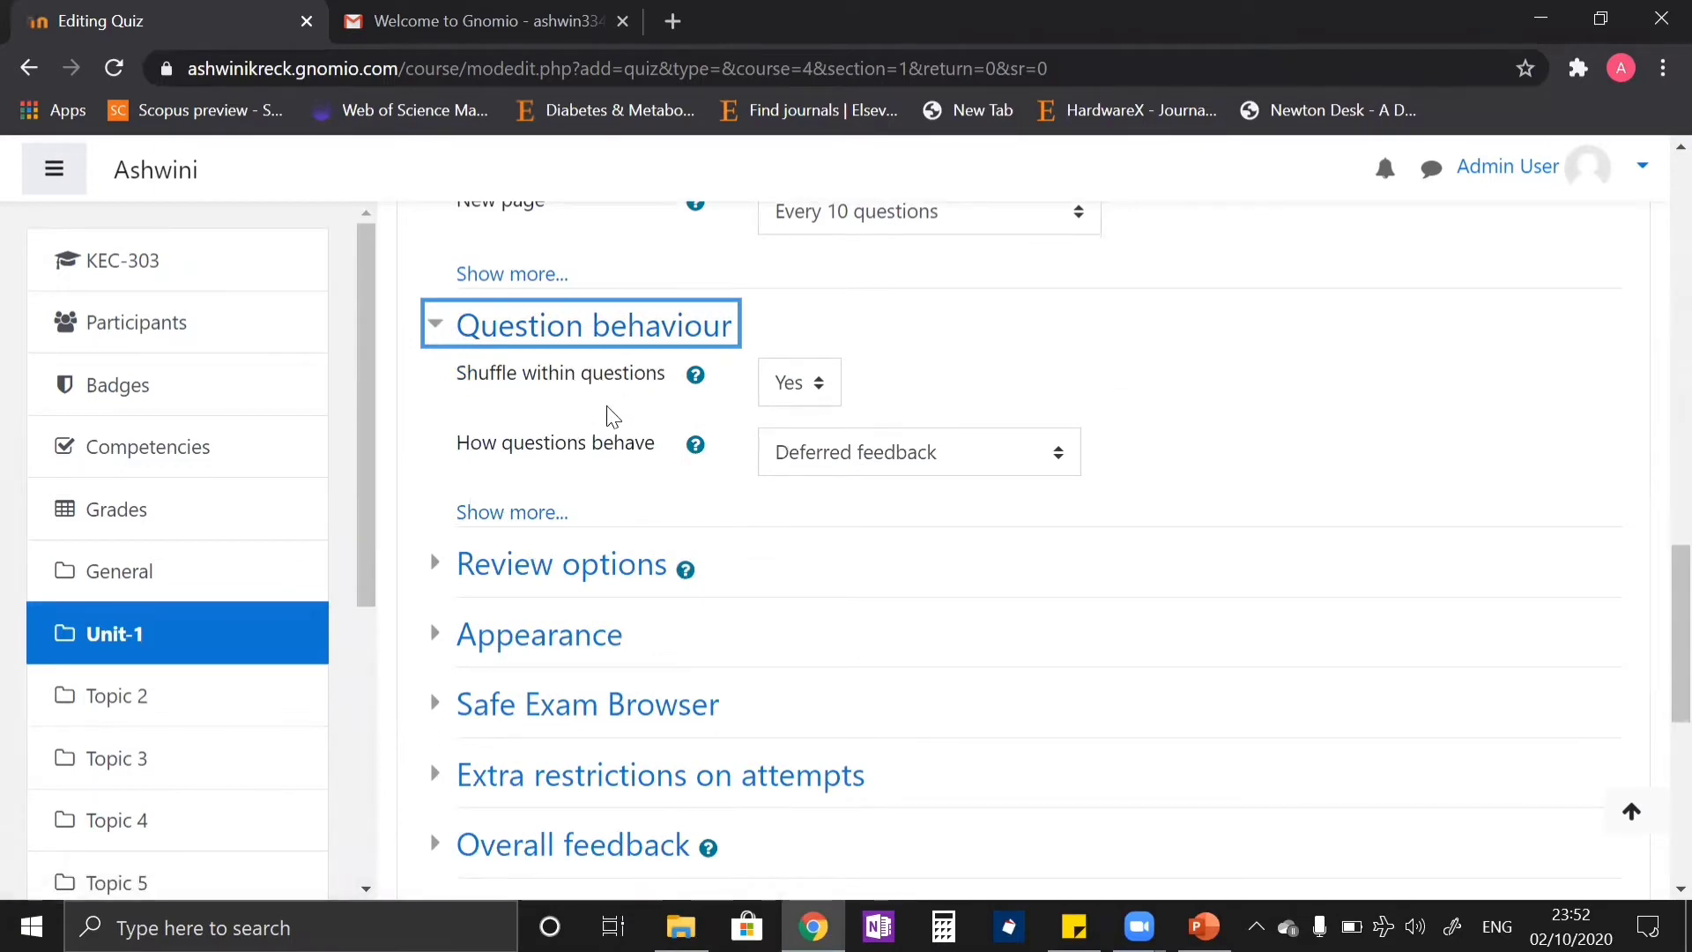
left_click(820, 382)
left_click(820, 381)
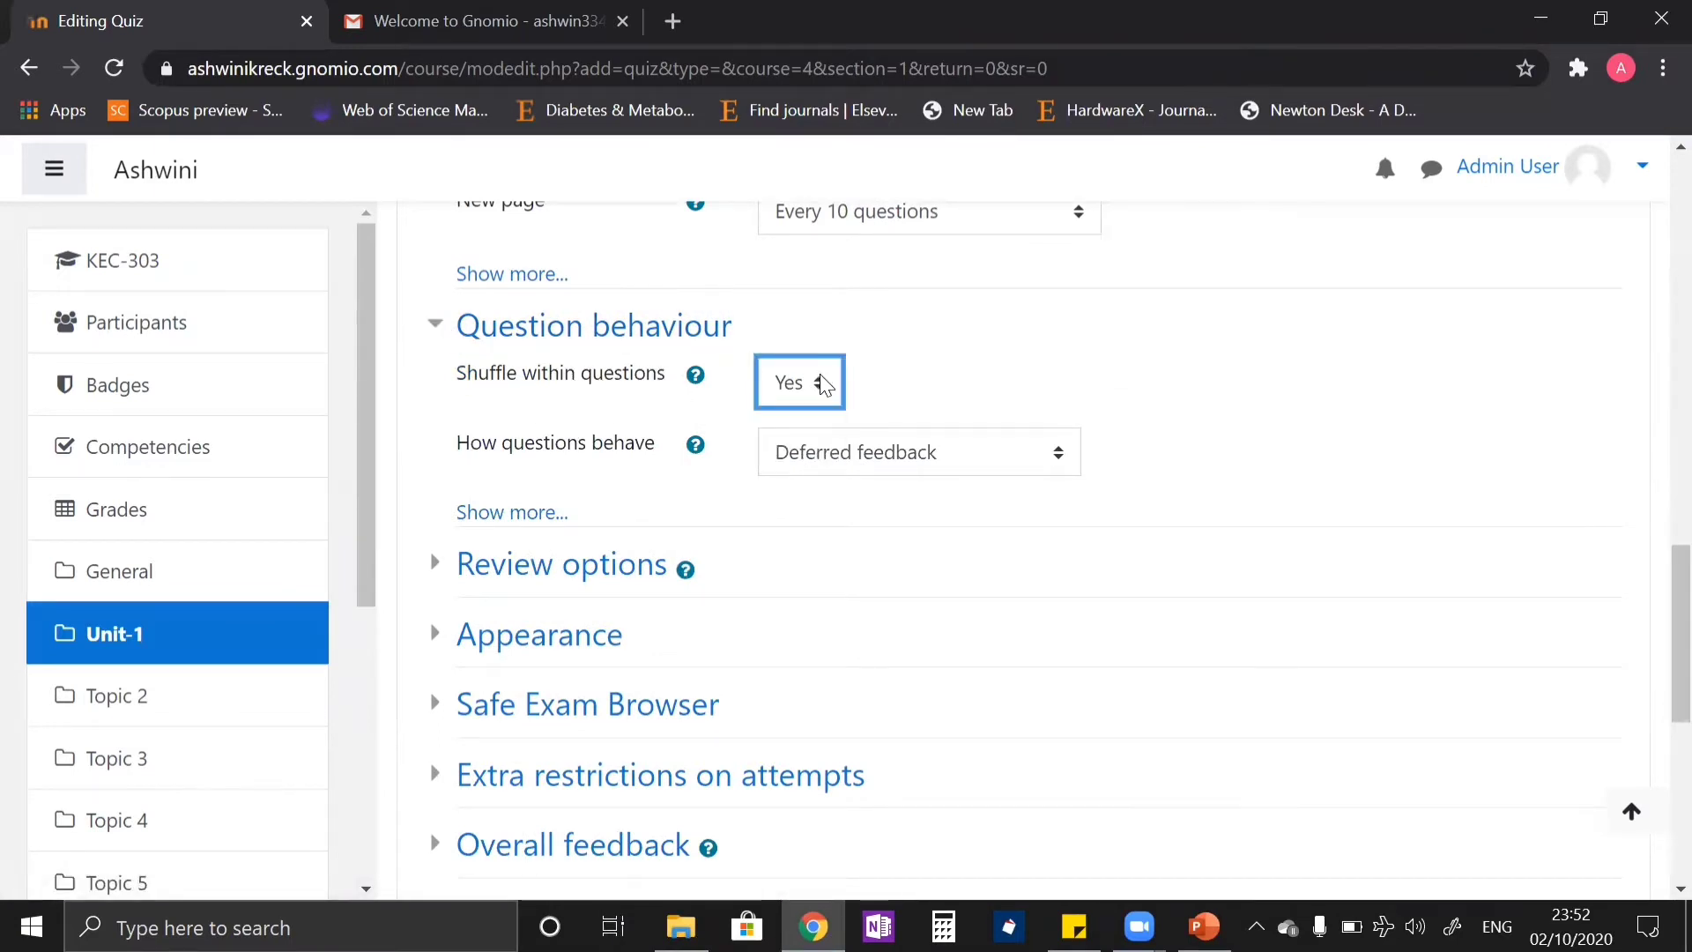
left_click(823, 454)
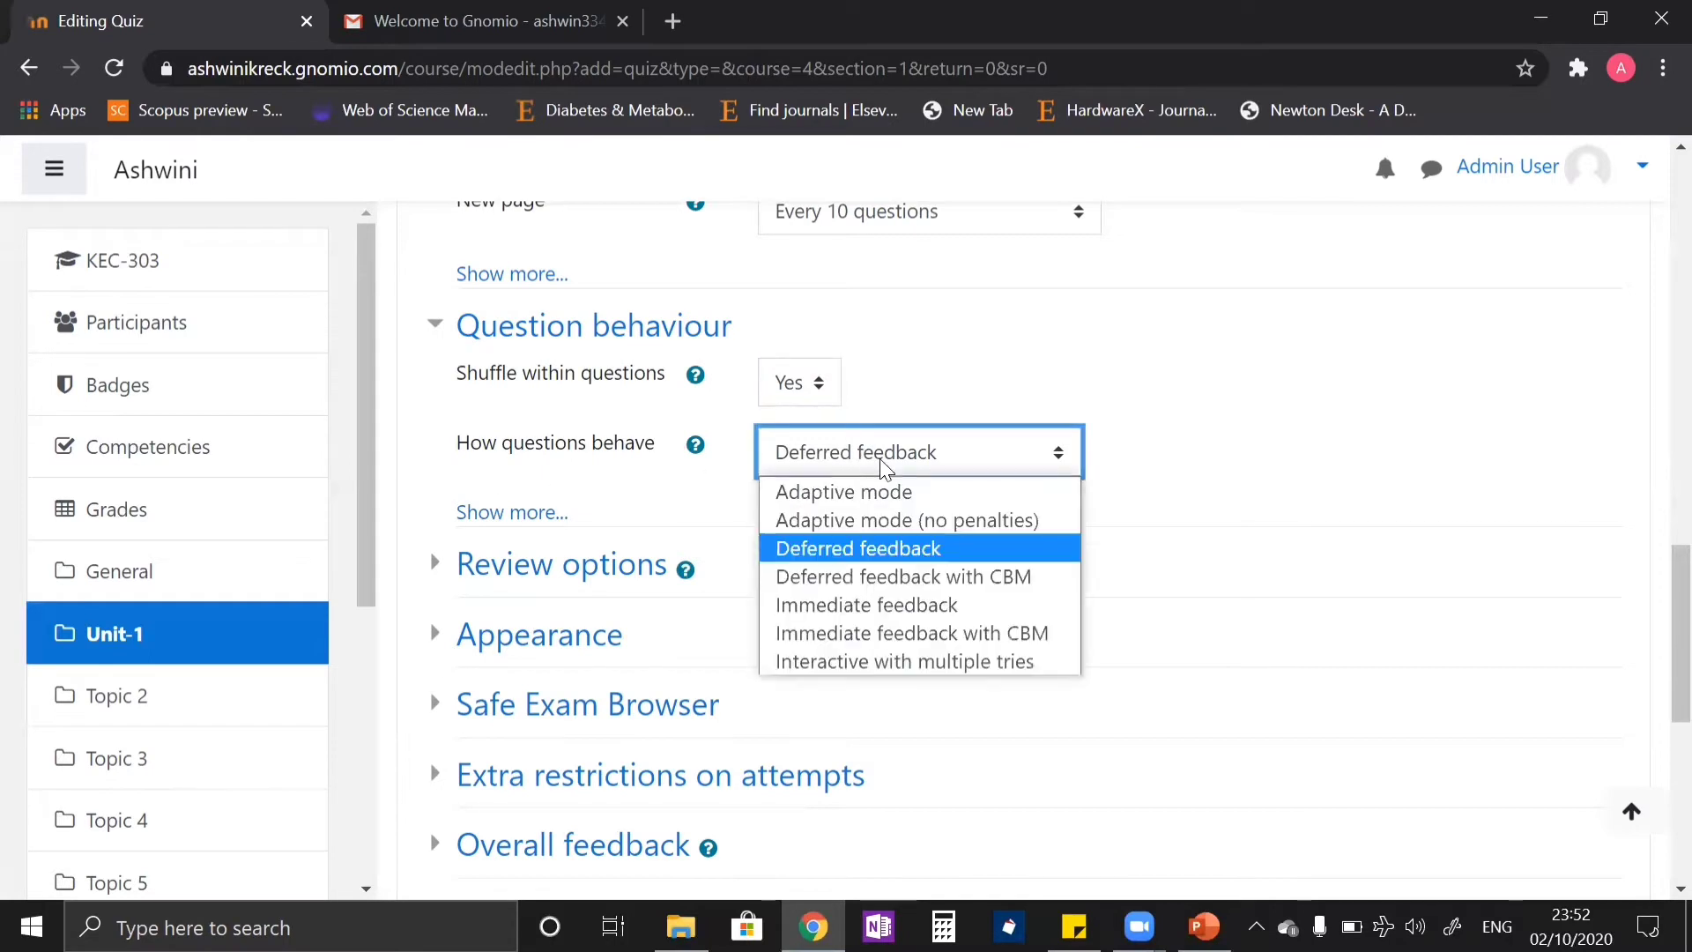
left_click(872, 544)
- Examine the quiz's review options for each stage, from during the attempt to after the quiz is closed
scroll(529, 485, "down", 1)
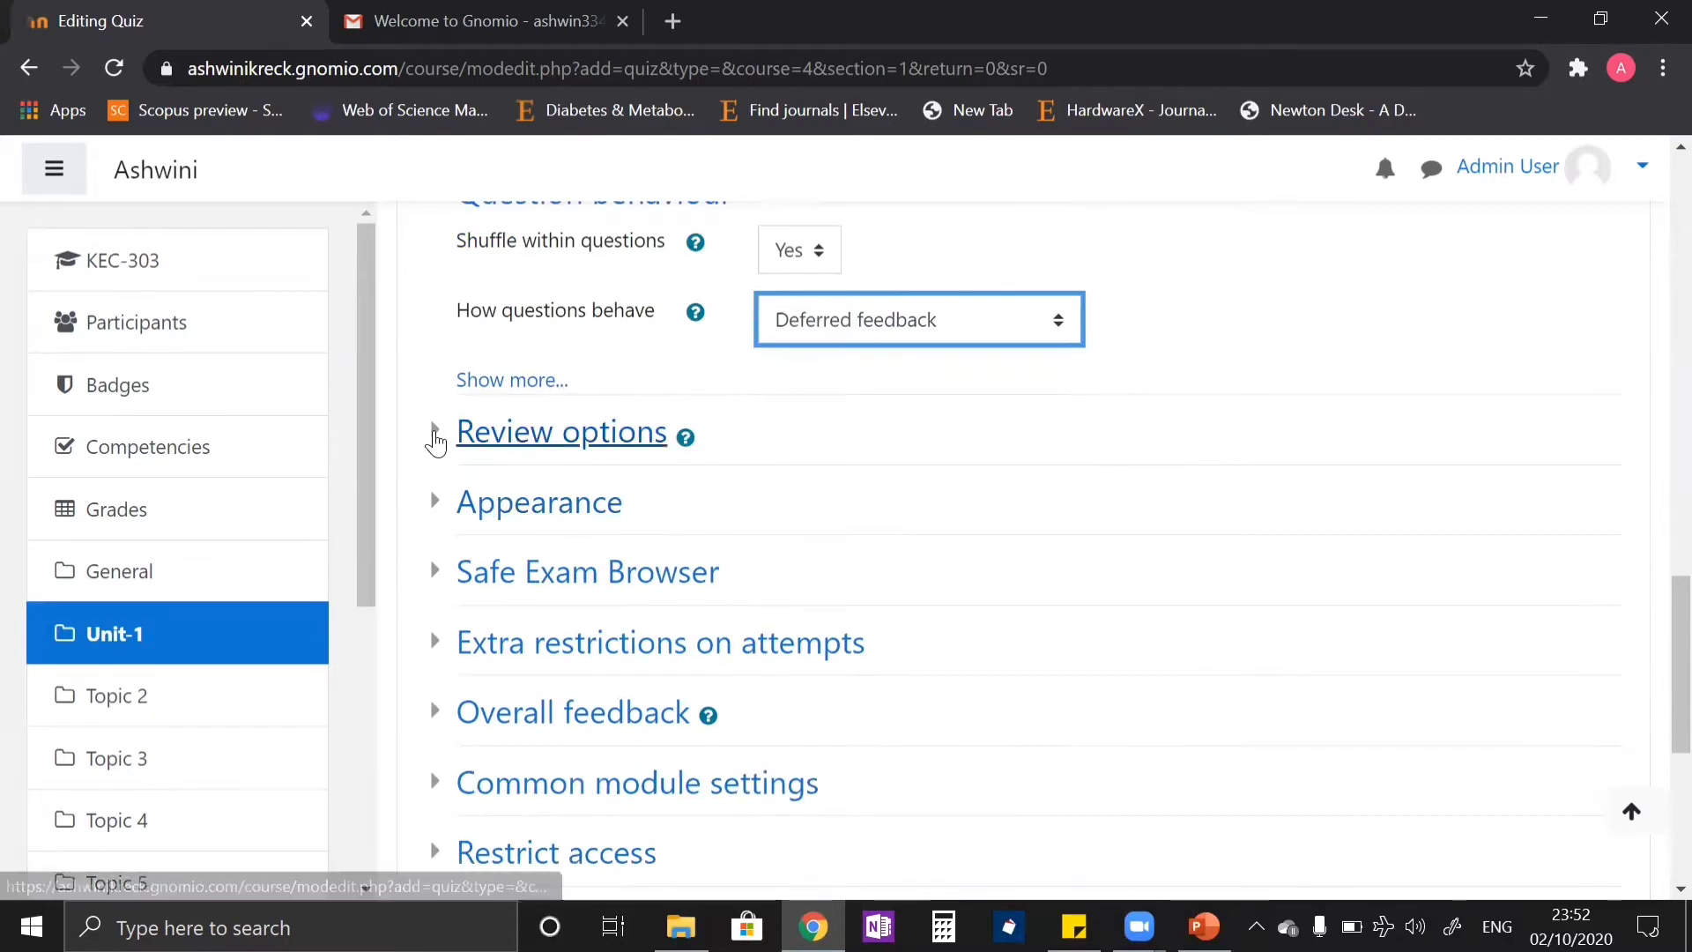
left_click(436, 436)
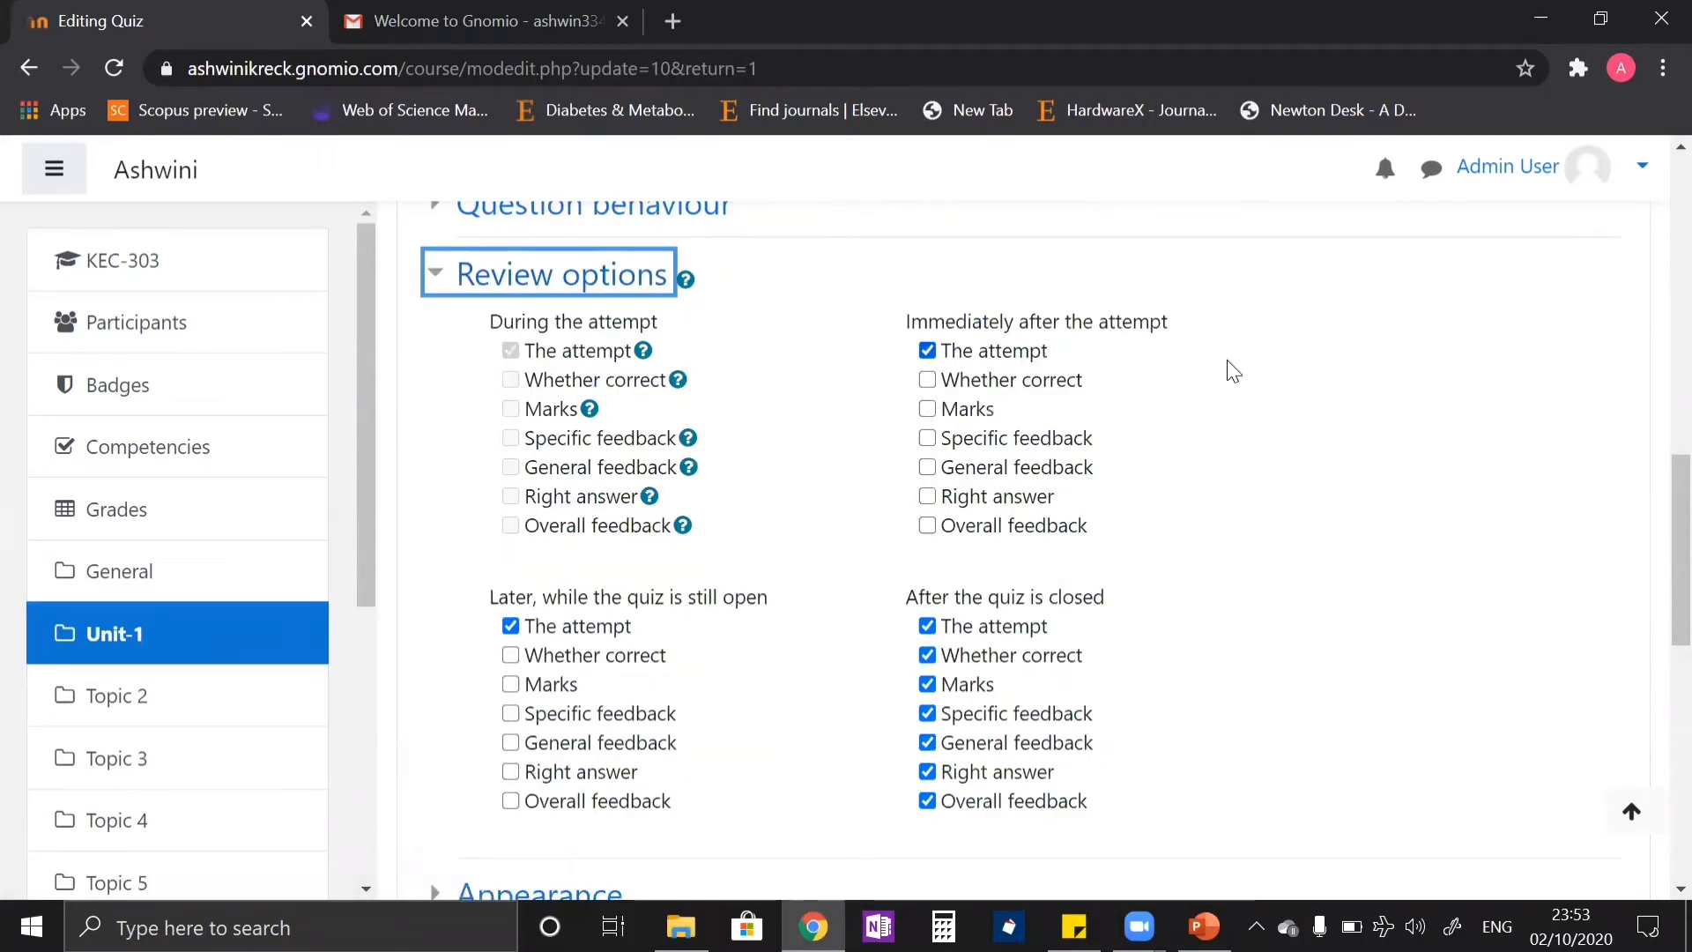
scroll(1234, 370, "down", 3)
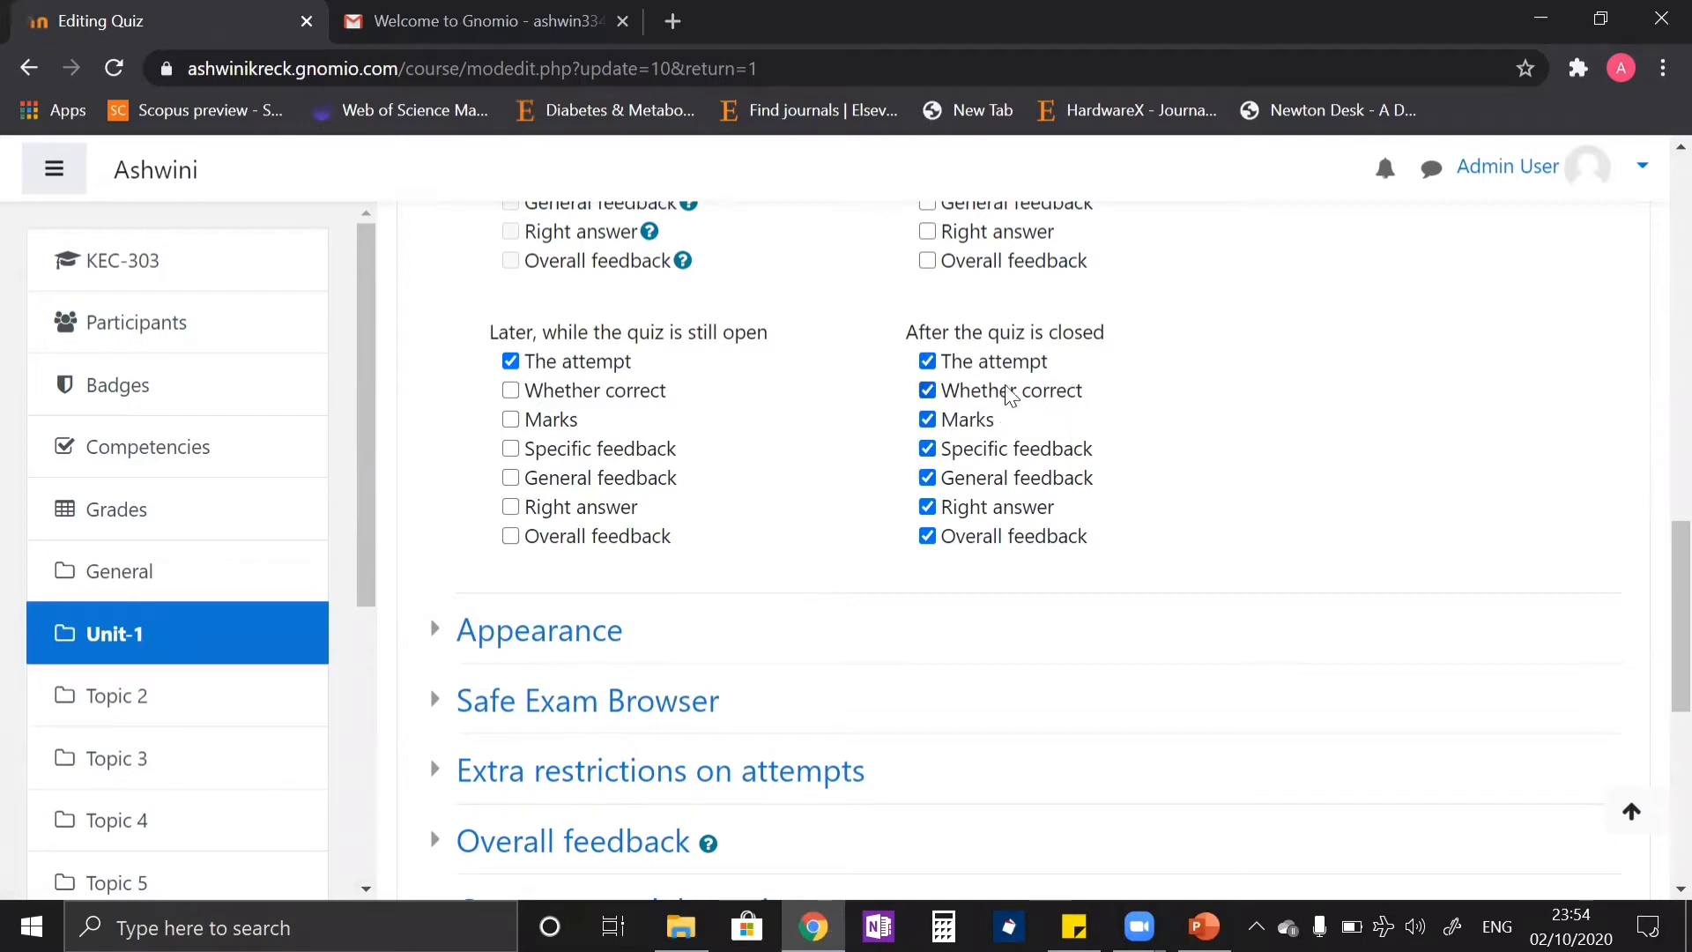
scroll(1059, 373, "up", 3)
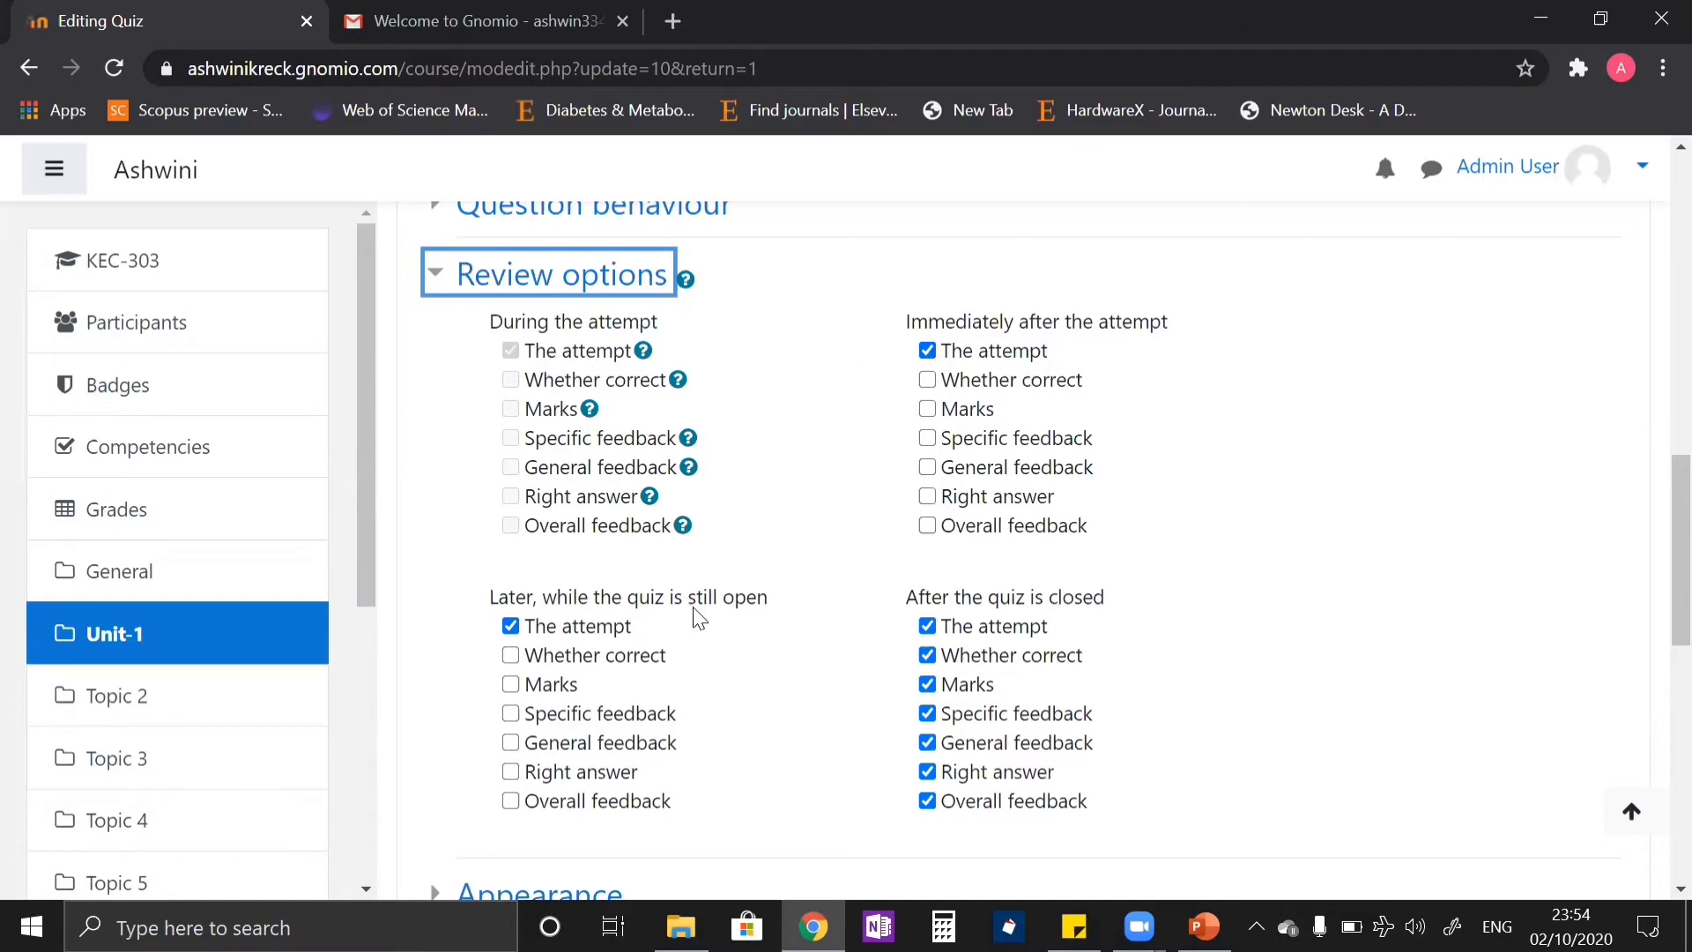
scroll(950, 438, "down", 3)
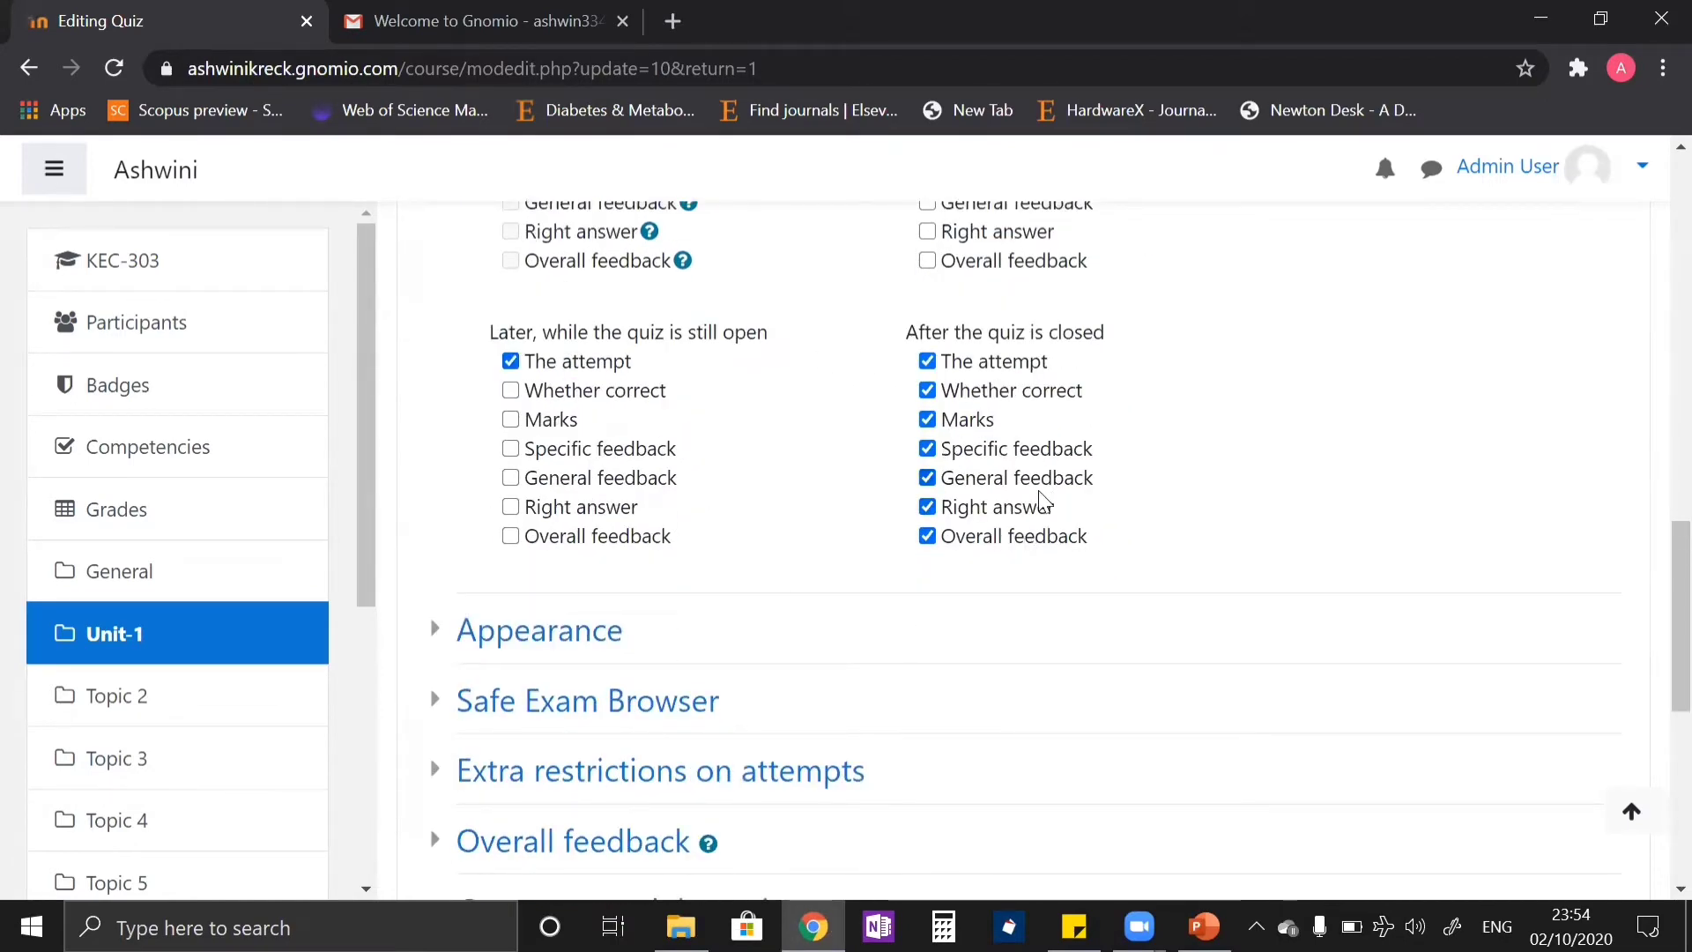
scroll(408, 445, "up", 3)
- Save the quiz settings and display the Unit-1 Quiz page
scroll(408, 445, "down", 6)
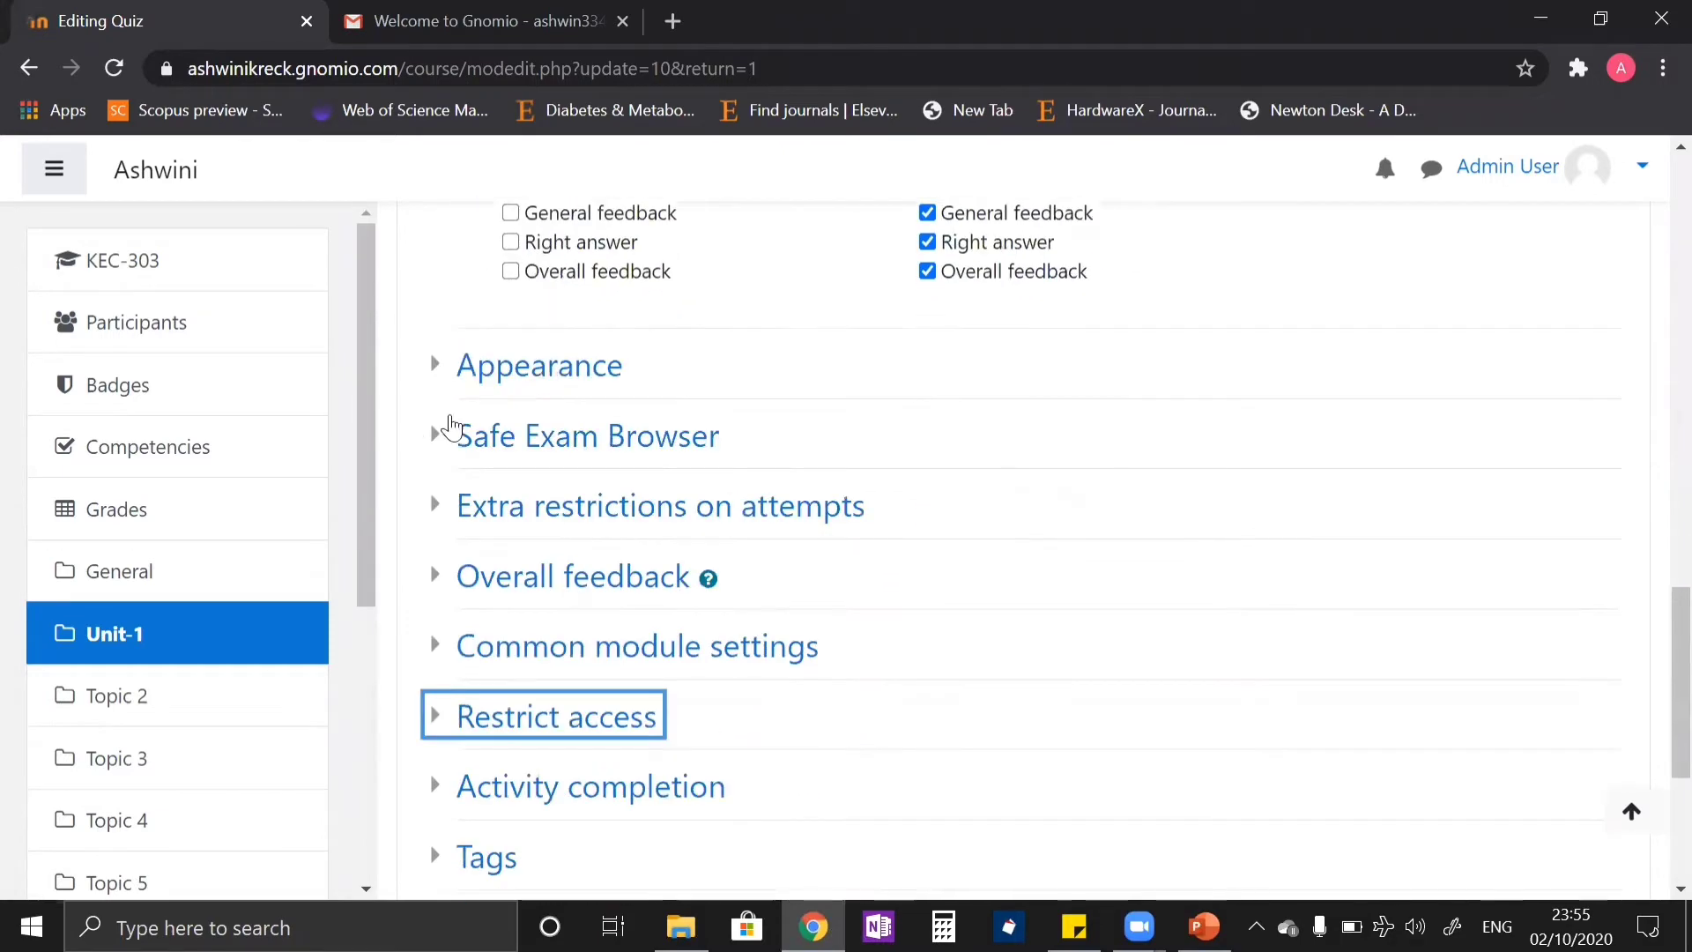
scroll(629, 223, "down", 2)
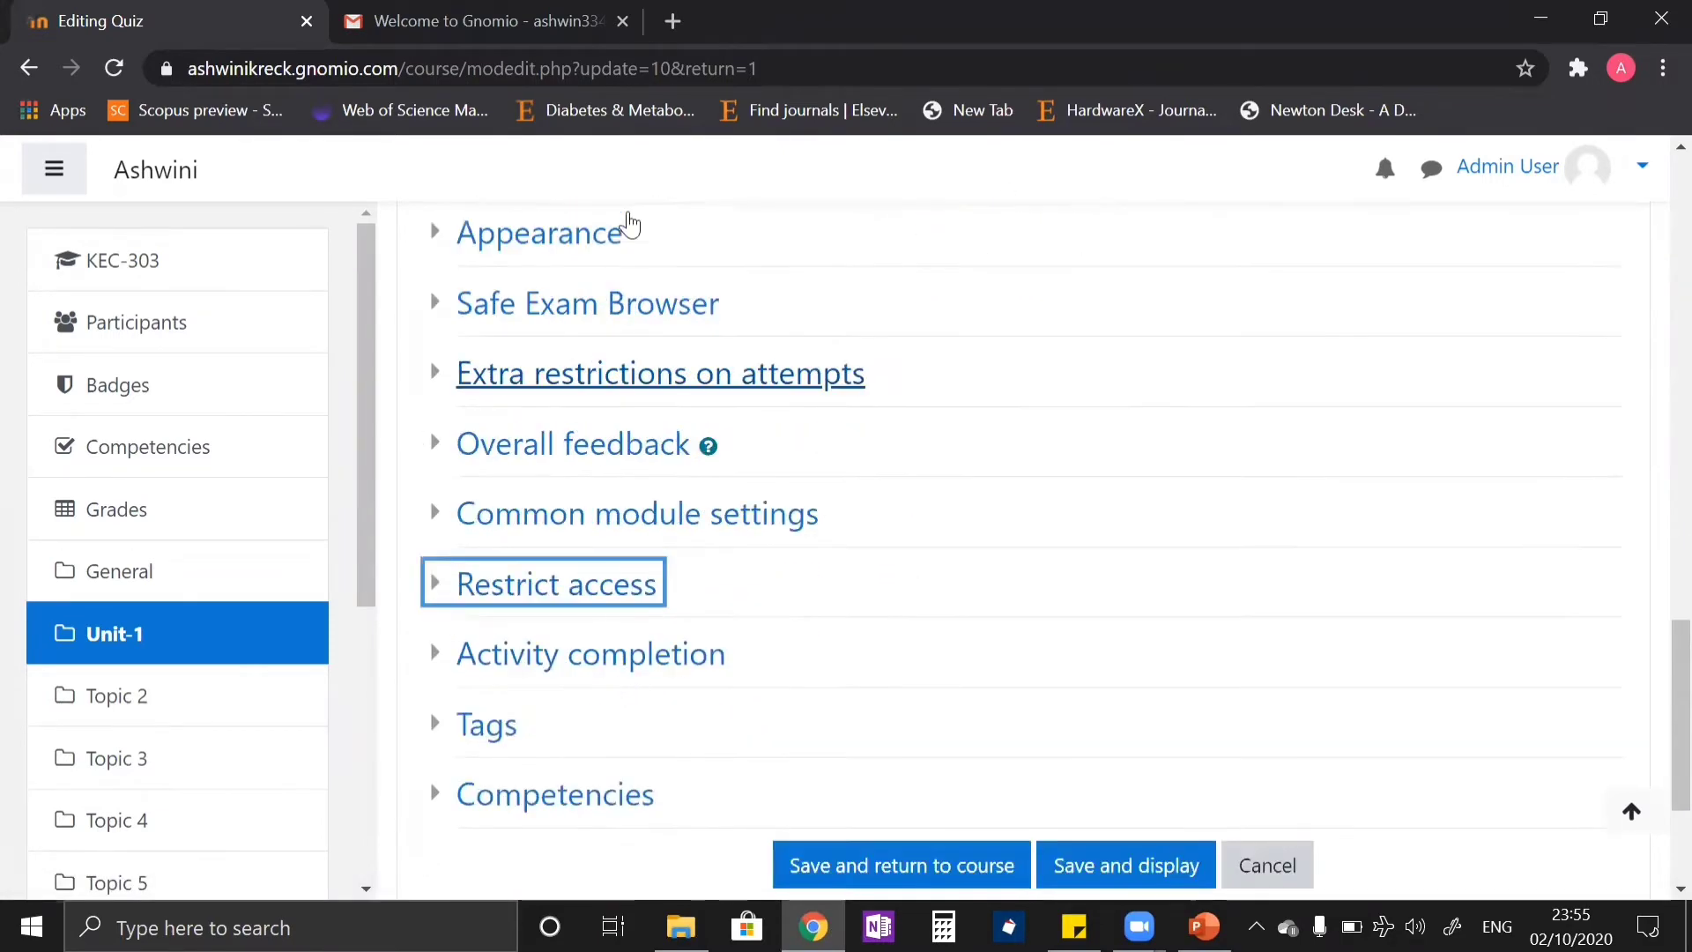
scroll(1125, 712, "down", 3)
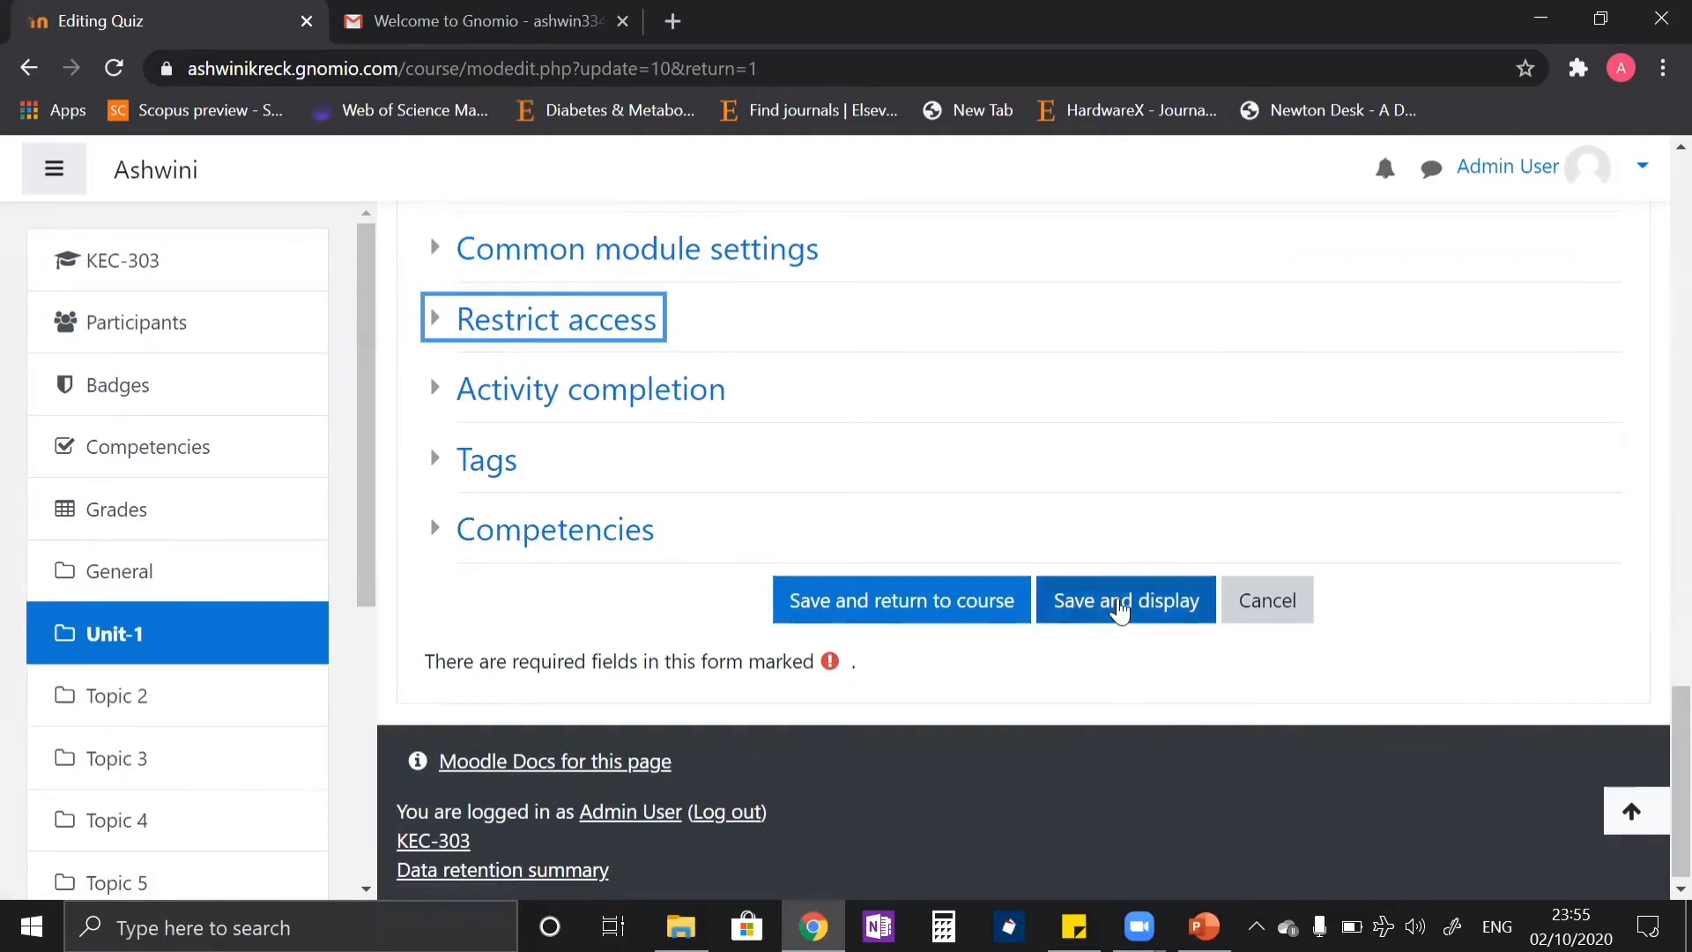
left_click(1120, 608)
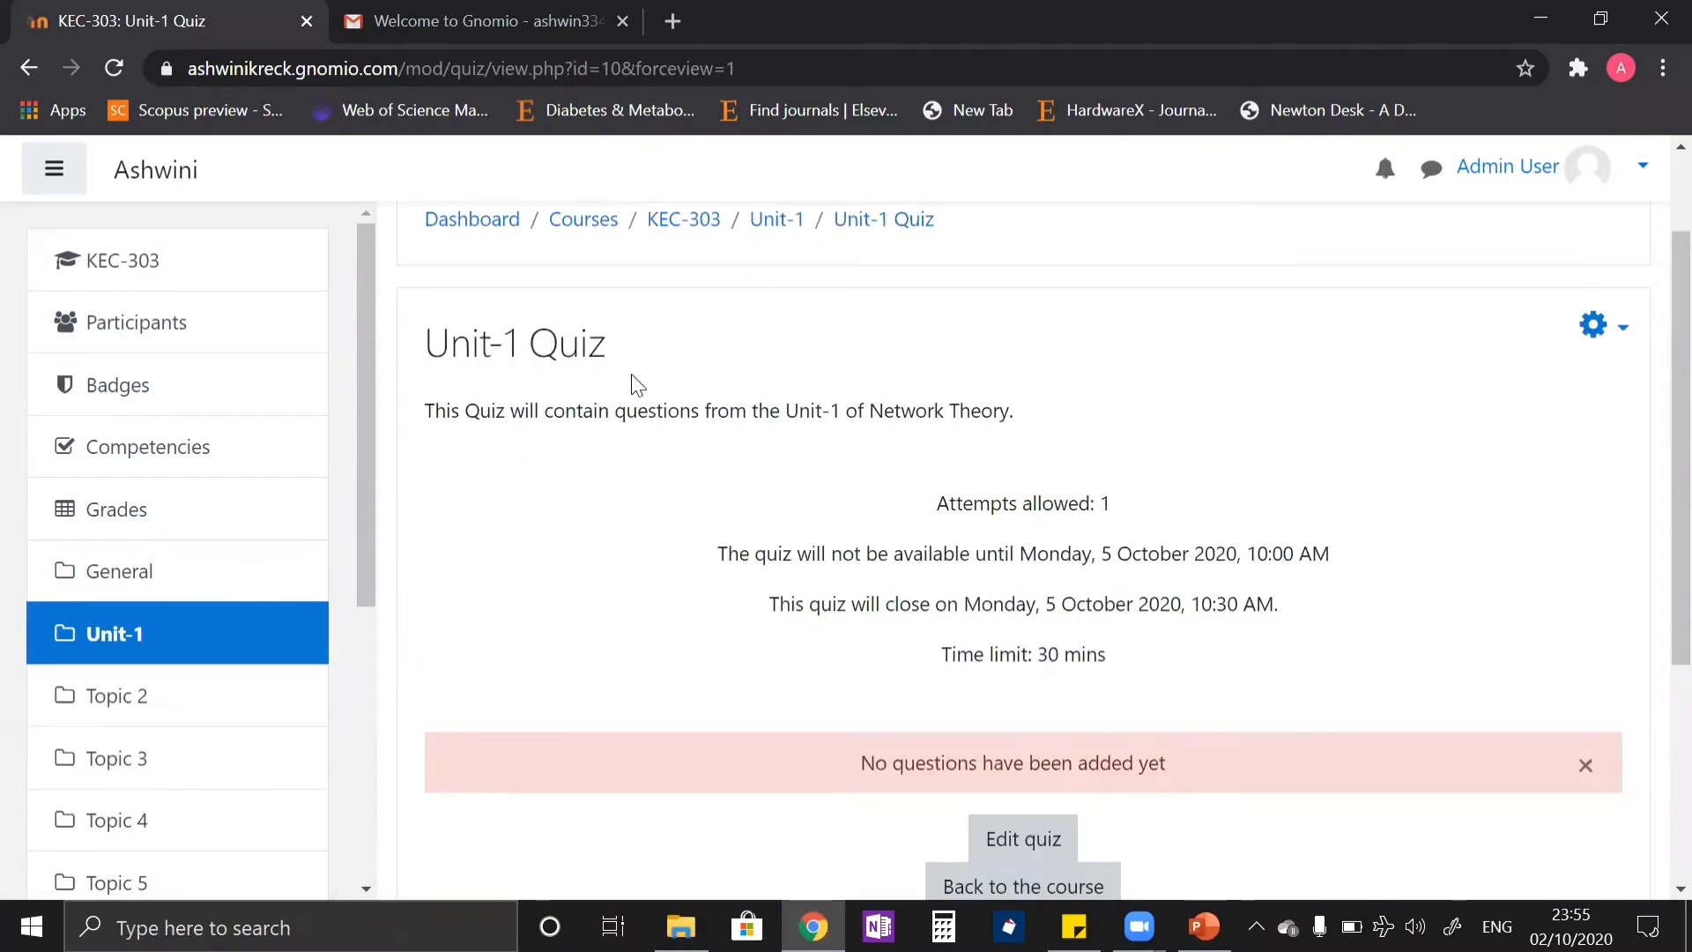
- Open the Unit-1 Quiz settings to check them and return to the quiz page
left_click(1591, 328)
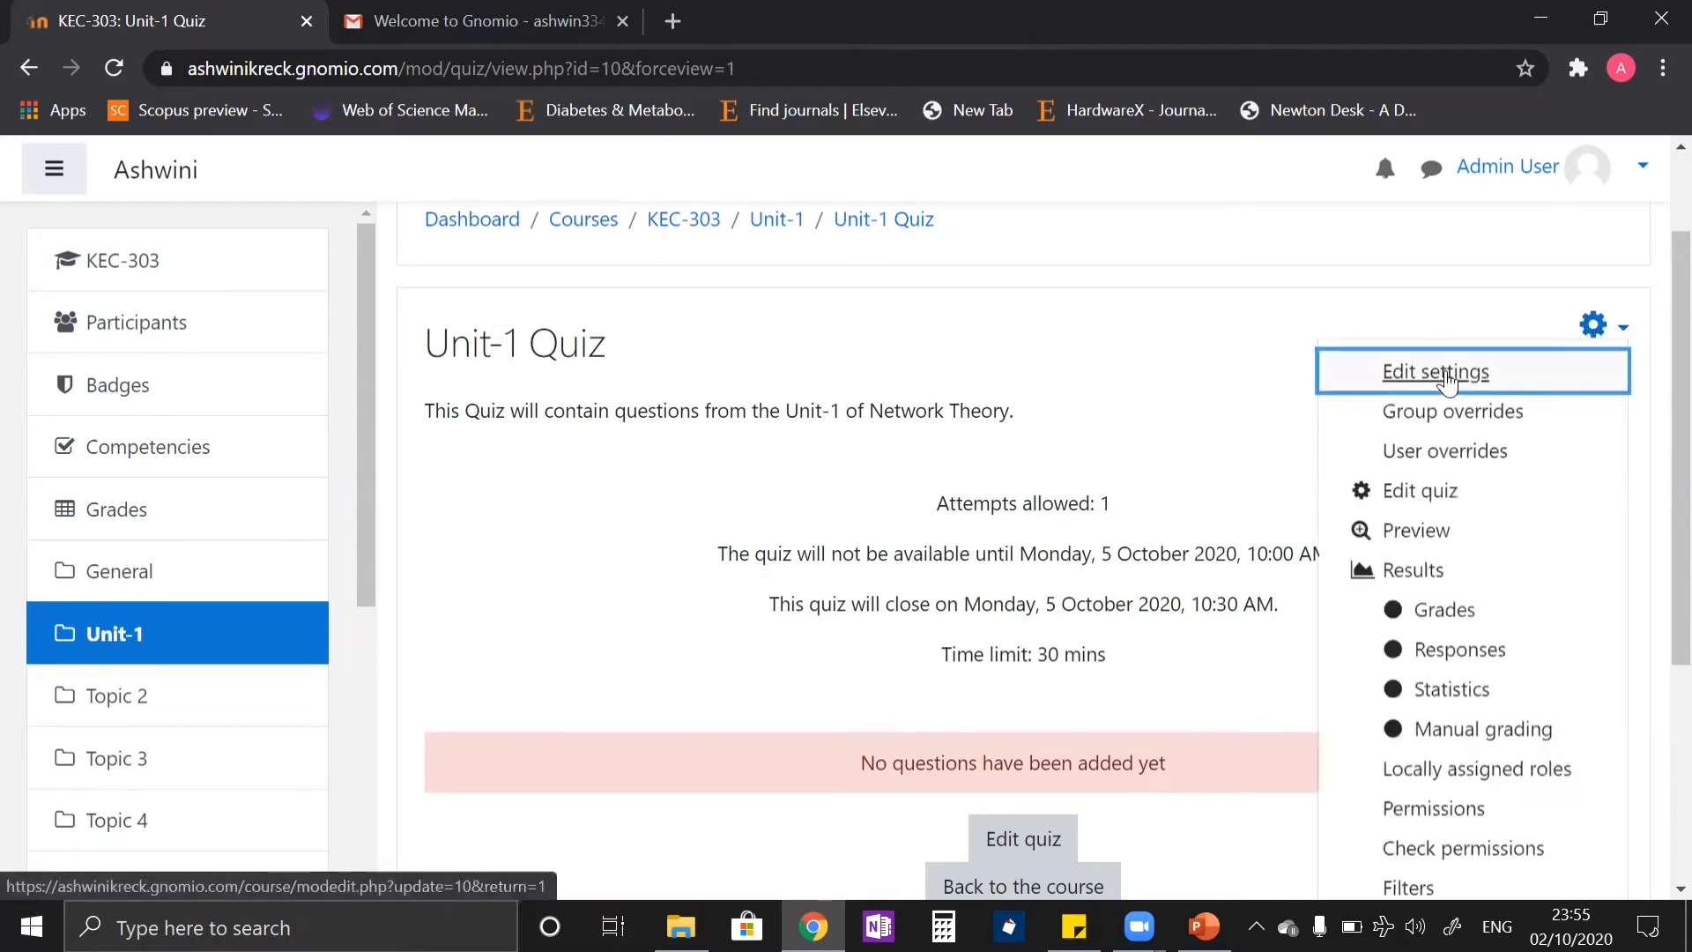
left_click(1446, 375)
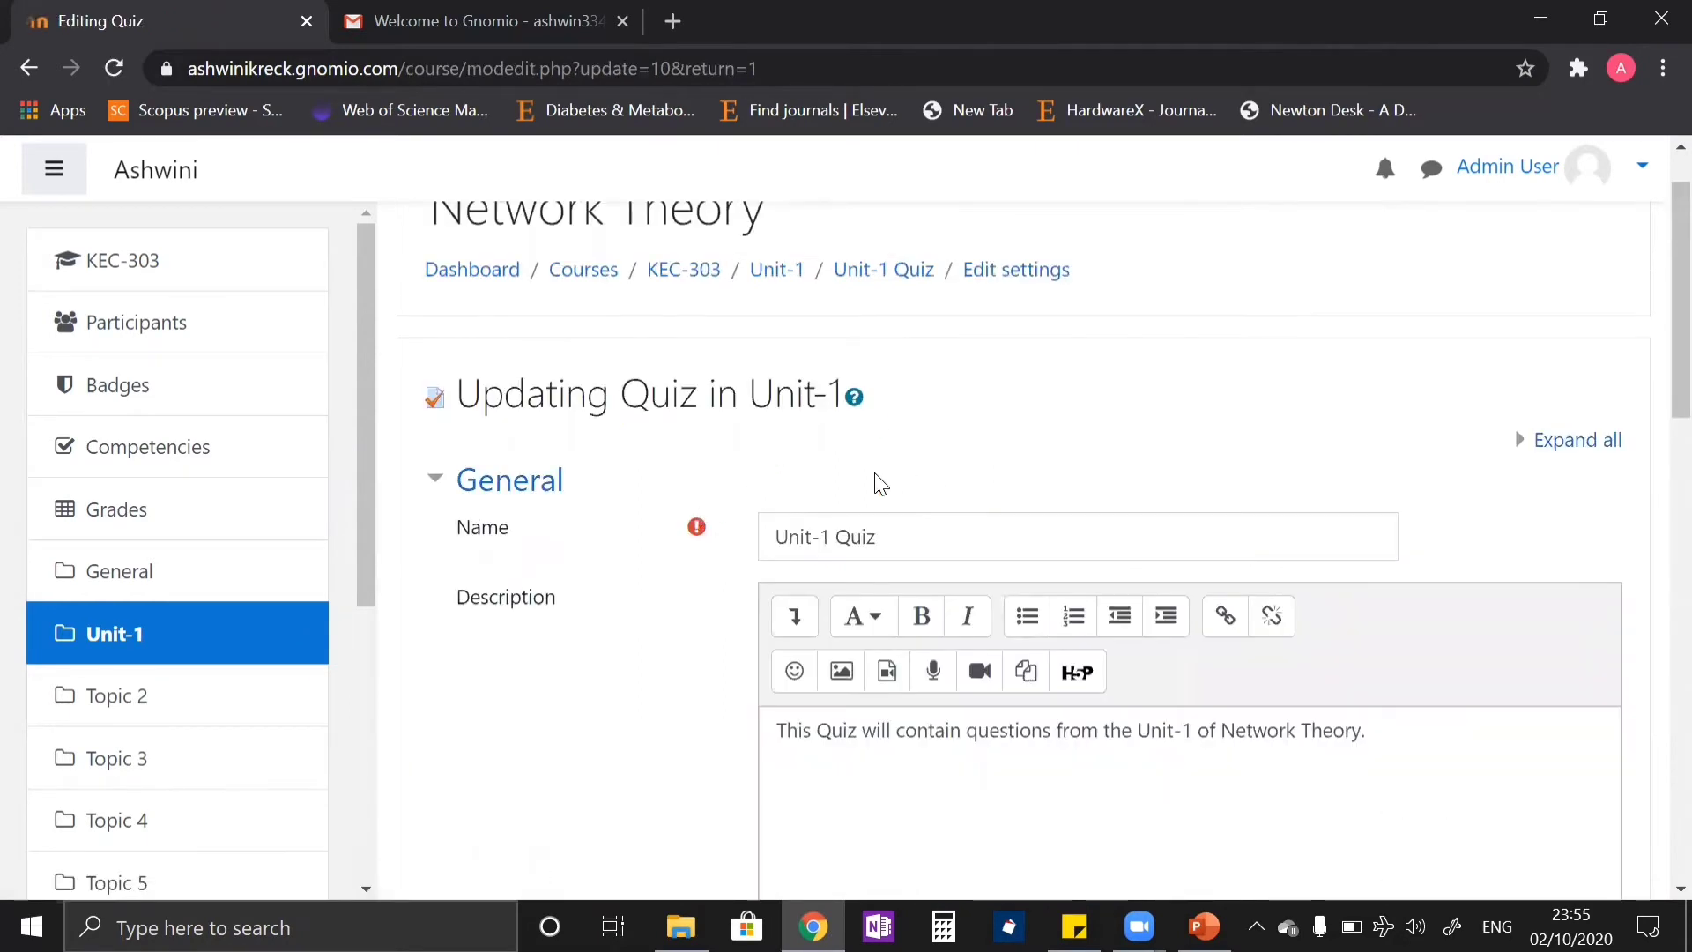
scroll(937, 381, "down", 10)
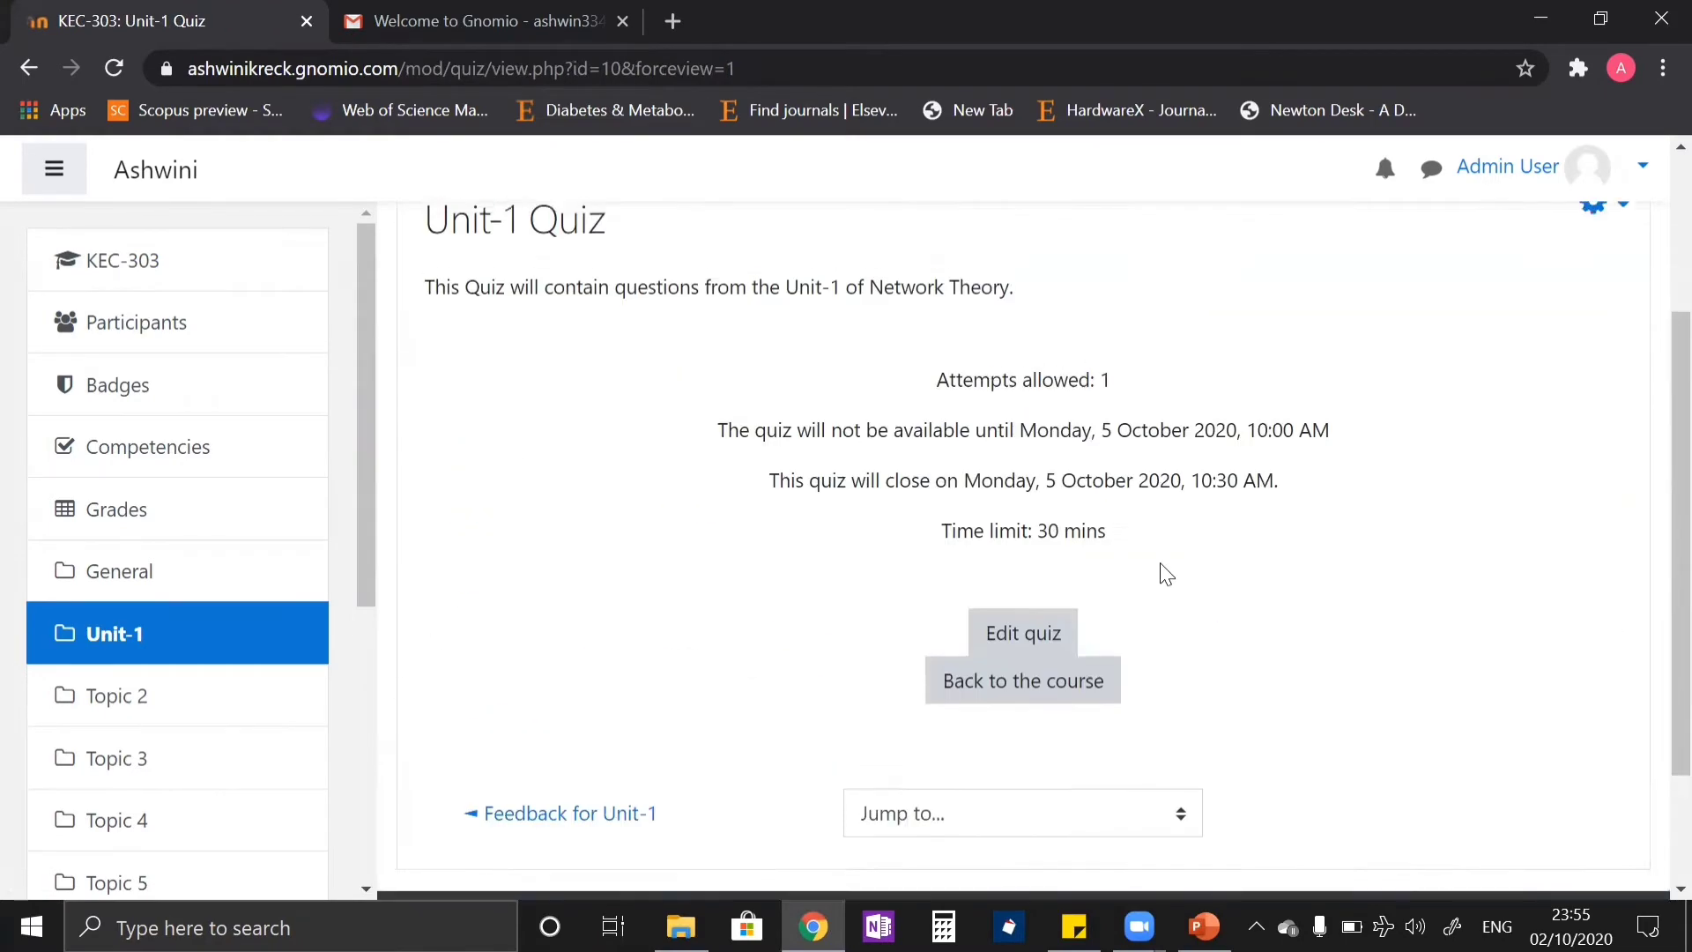
scroll(1163, 573, "up", 2)
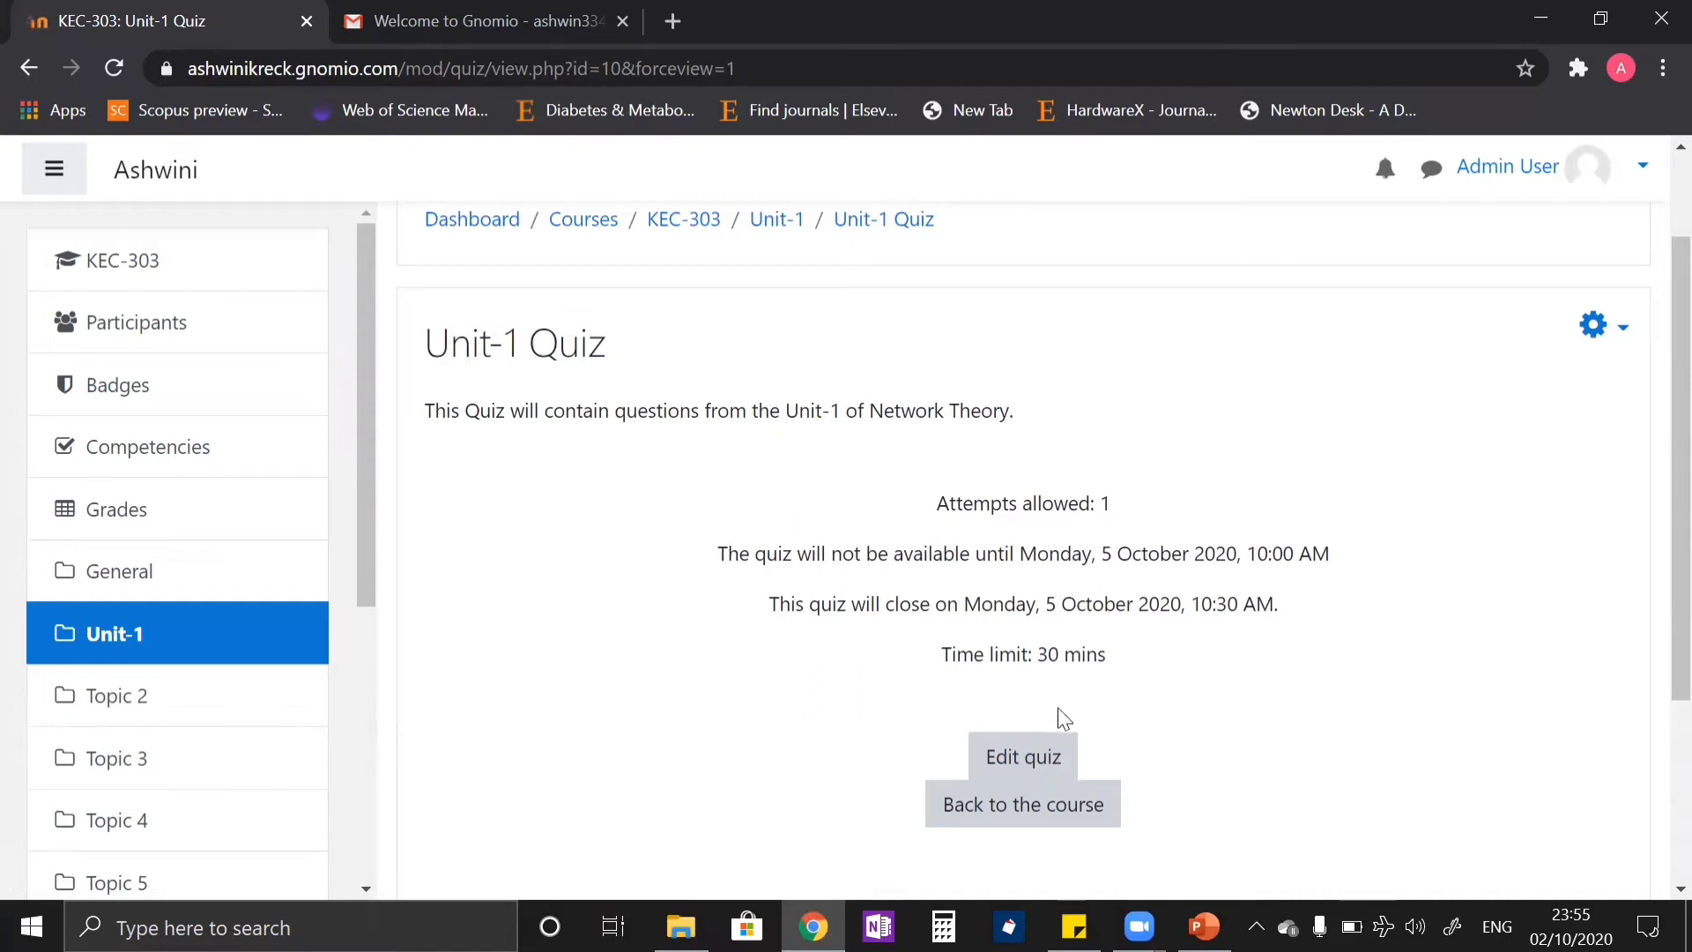
- Open the quiz for editing and start a new Multiple choice question in it
left_click(1024, 763)
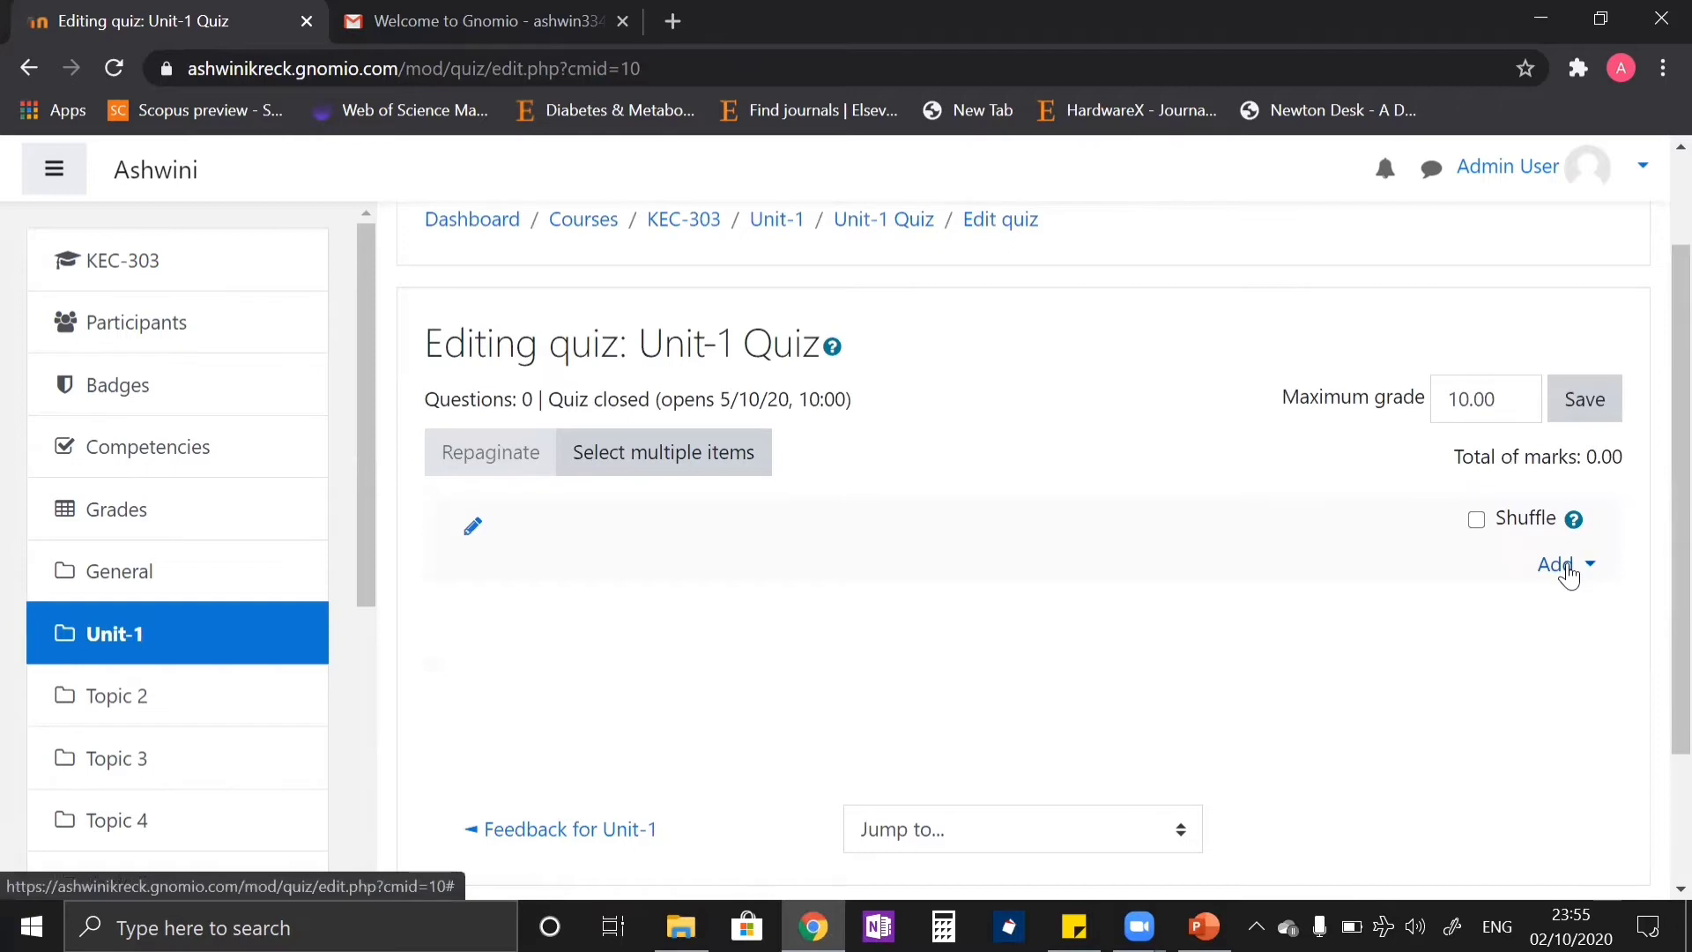
left_click(1569, 573)
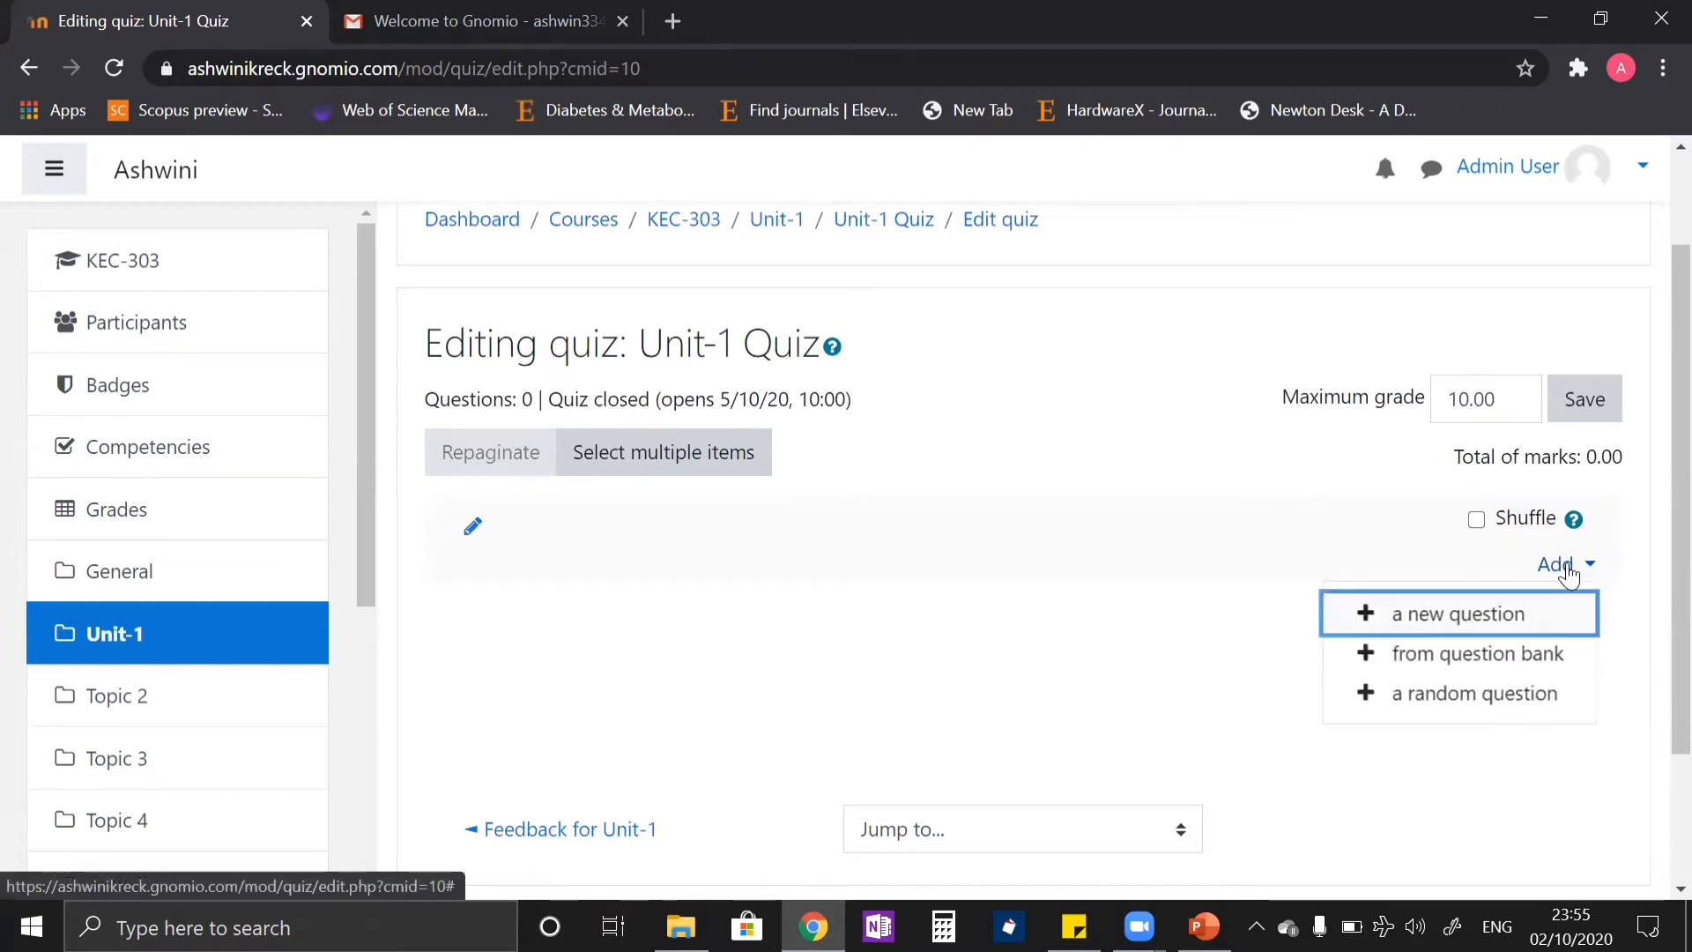
left_click(1451, 620)
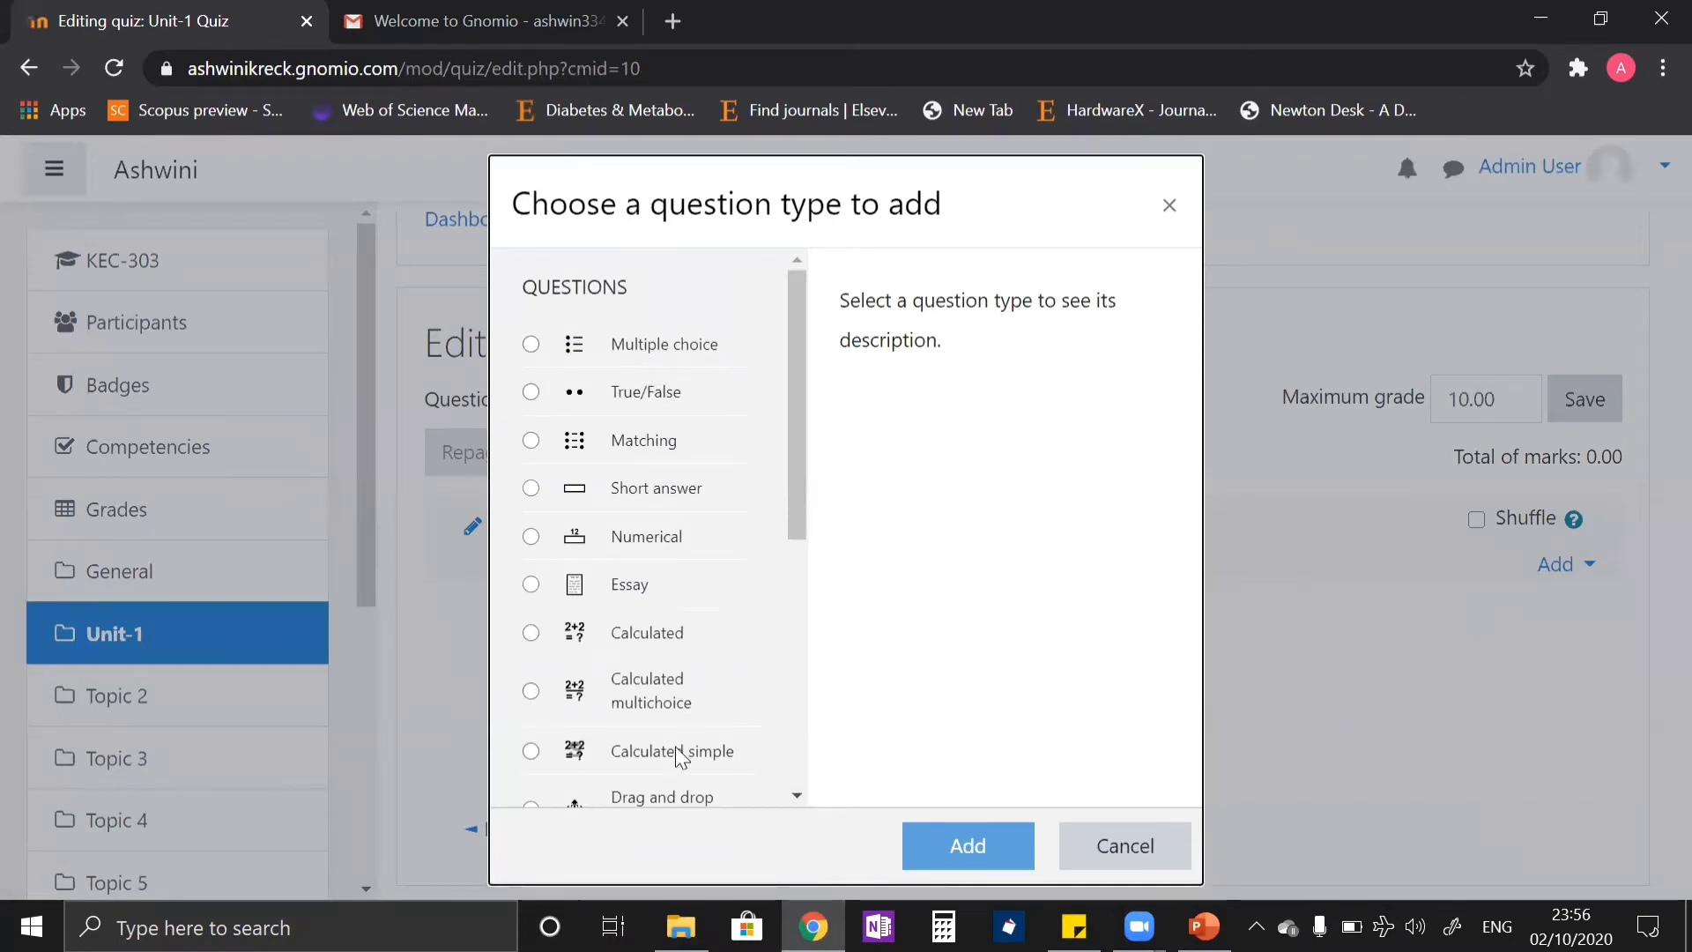
double_click(530, 343)
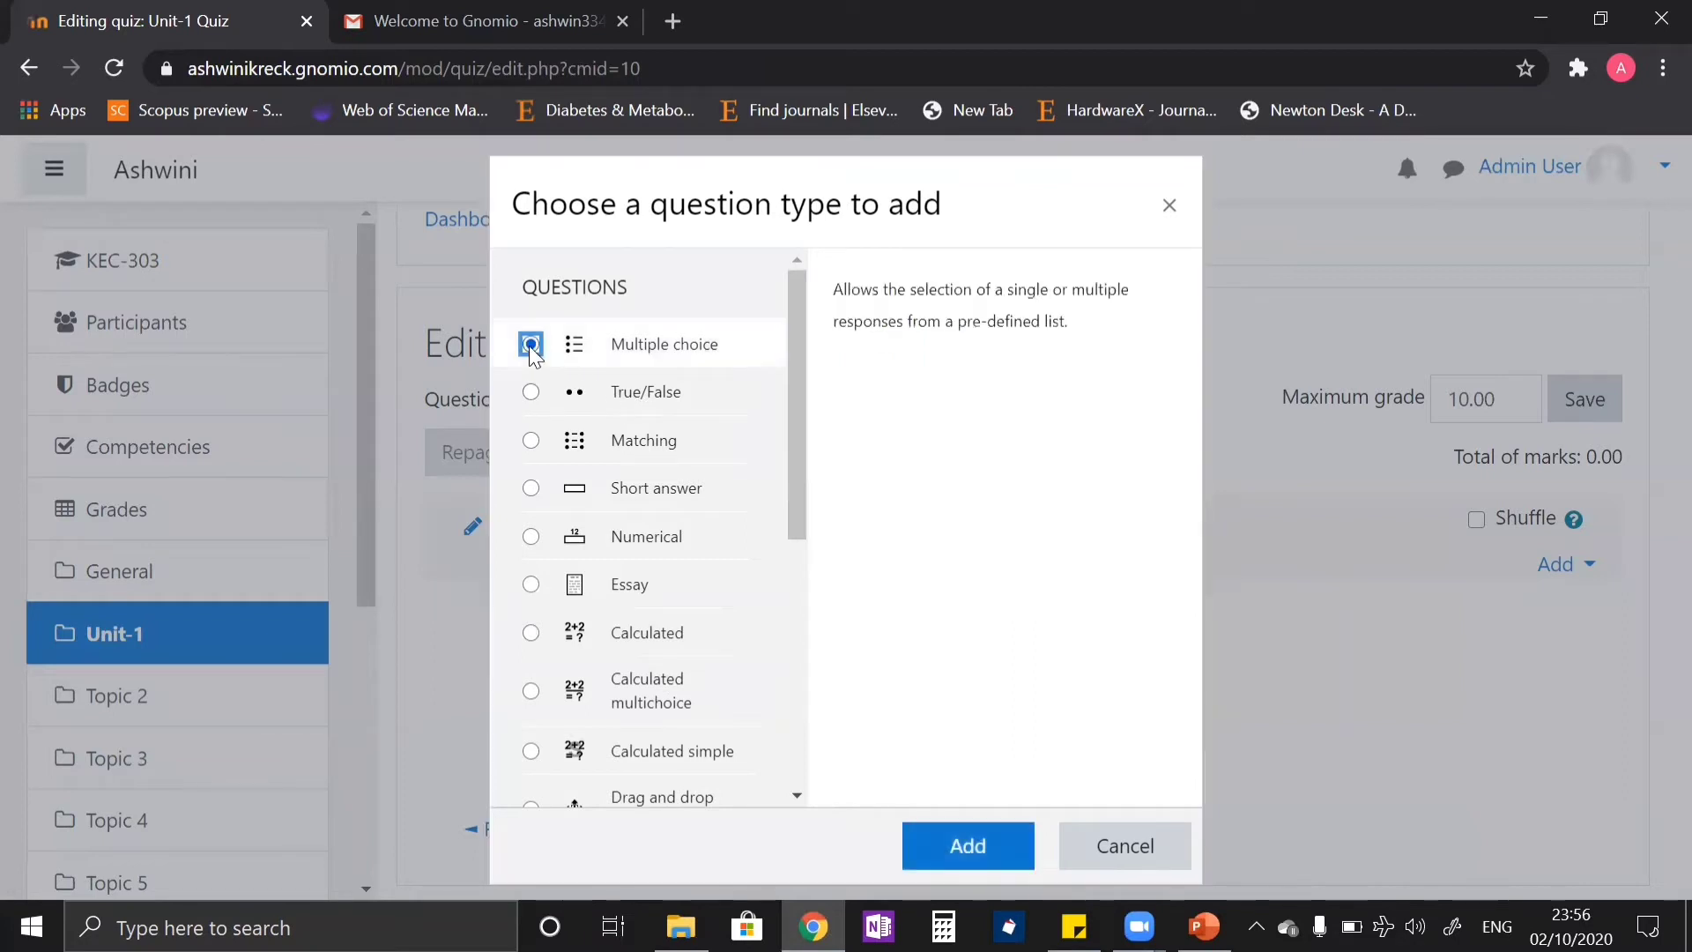
- Name the question 1 and enter "What is the unit of Resistance?" as its question text
scroll(729, 748, "down", 3)
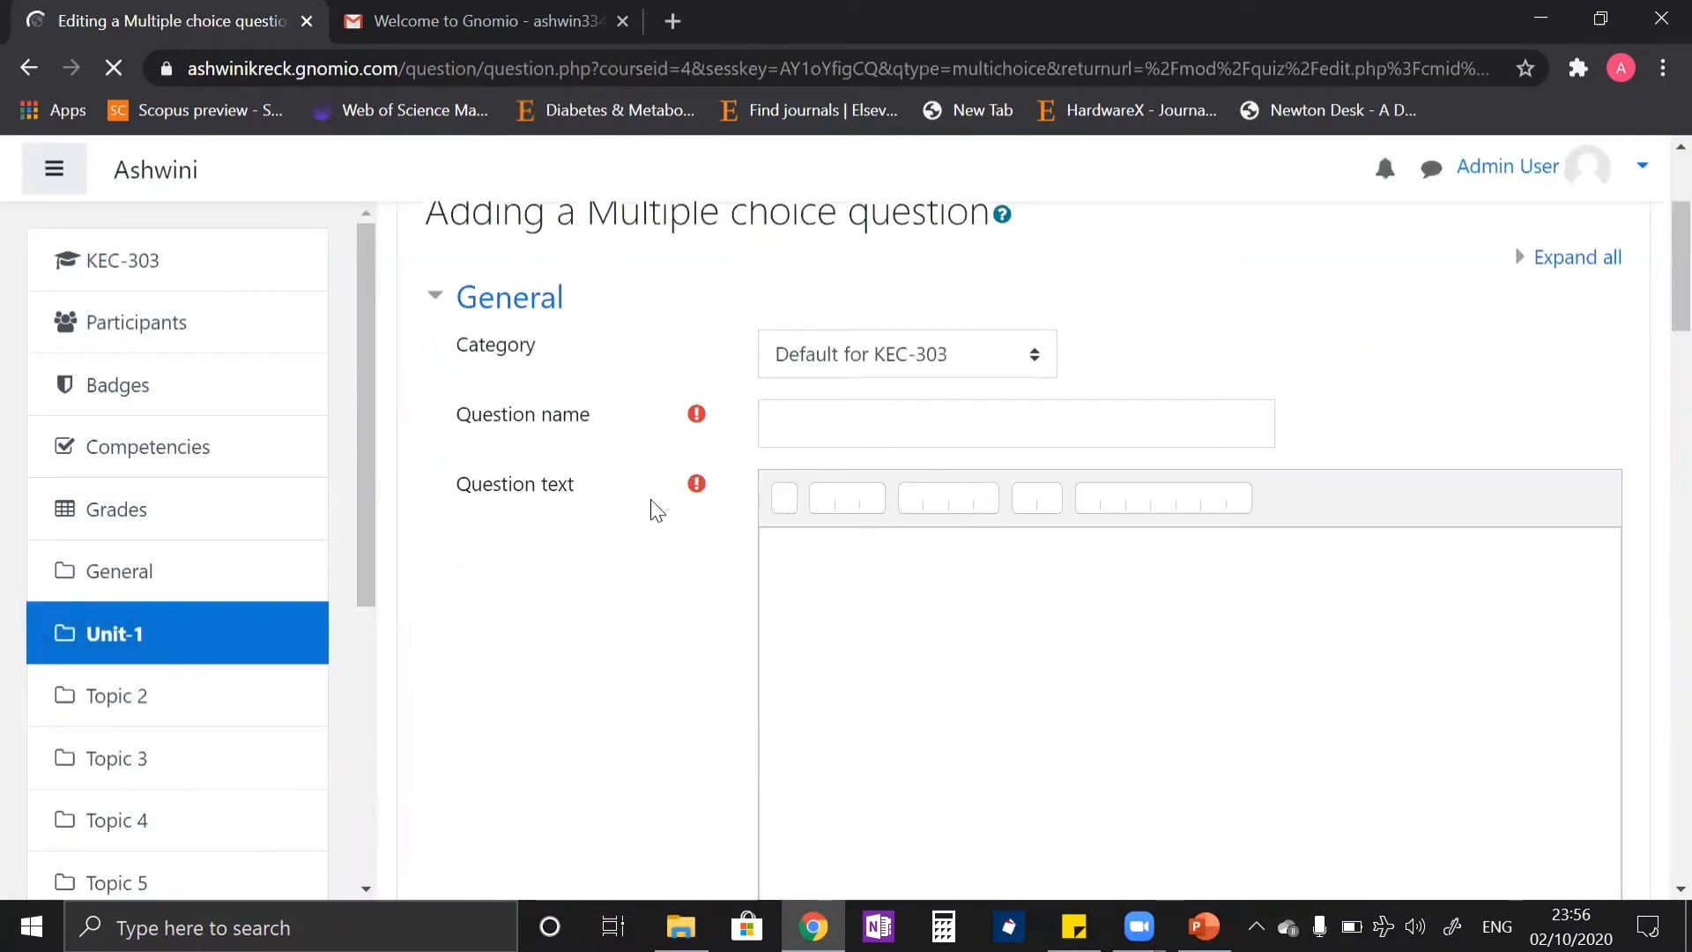
left_click(850, 423)
type("1")
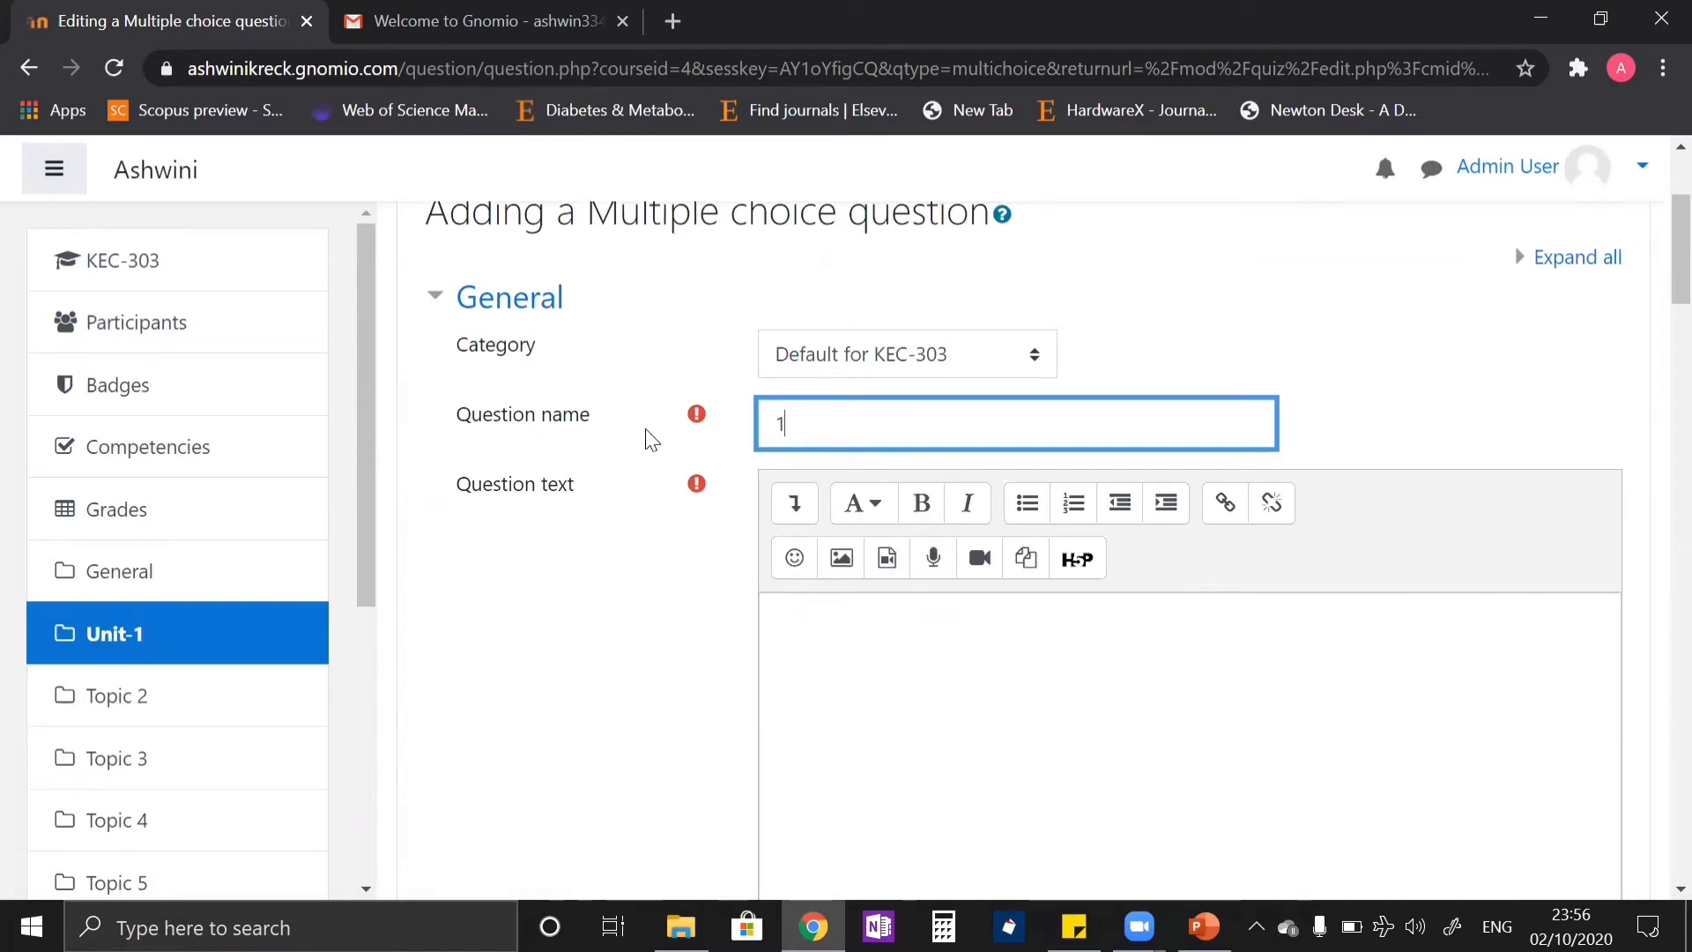
key("Tab")
scroll(793, 414, "down", 3)
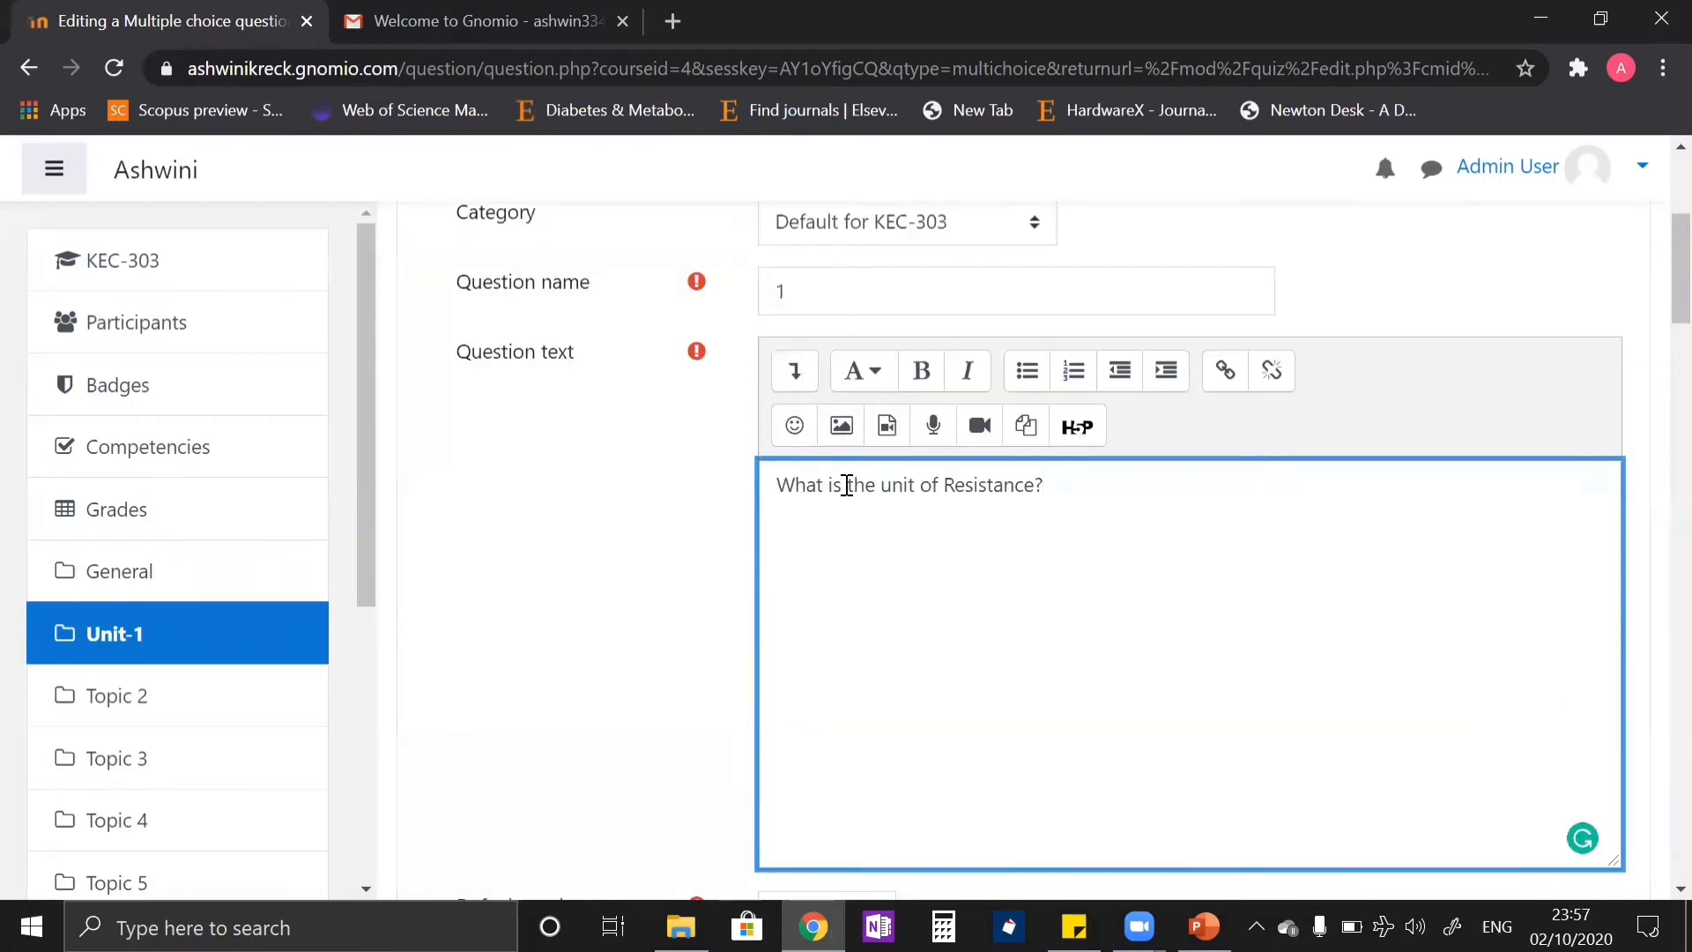
- Examine the question's default mark and general feedback fields
scroll(914, 605, "down", 5)
scroll(915, 608, "down", 1)
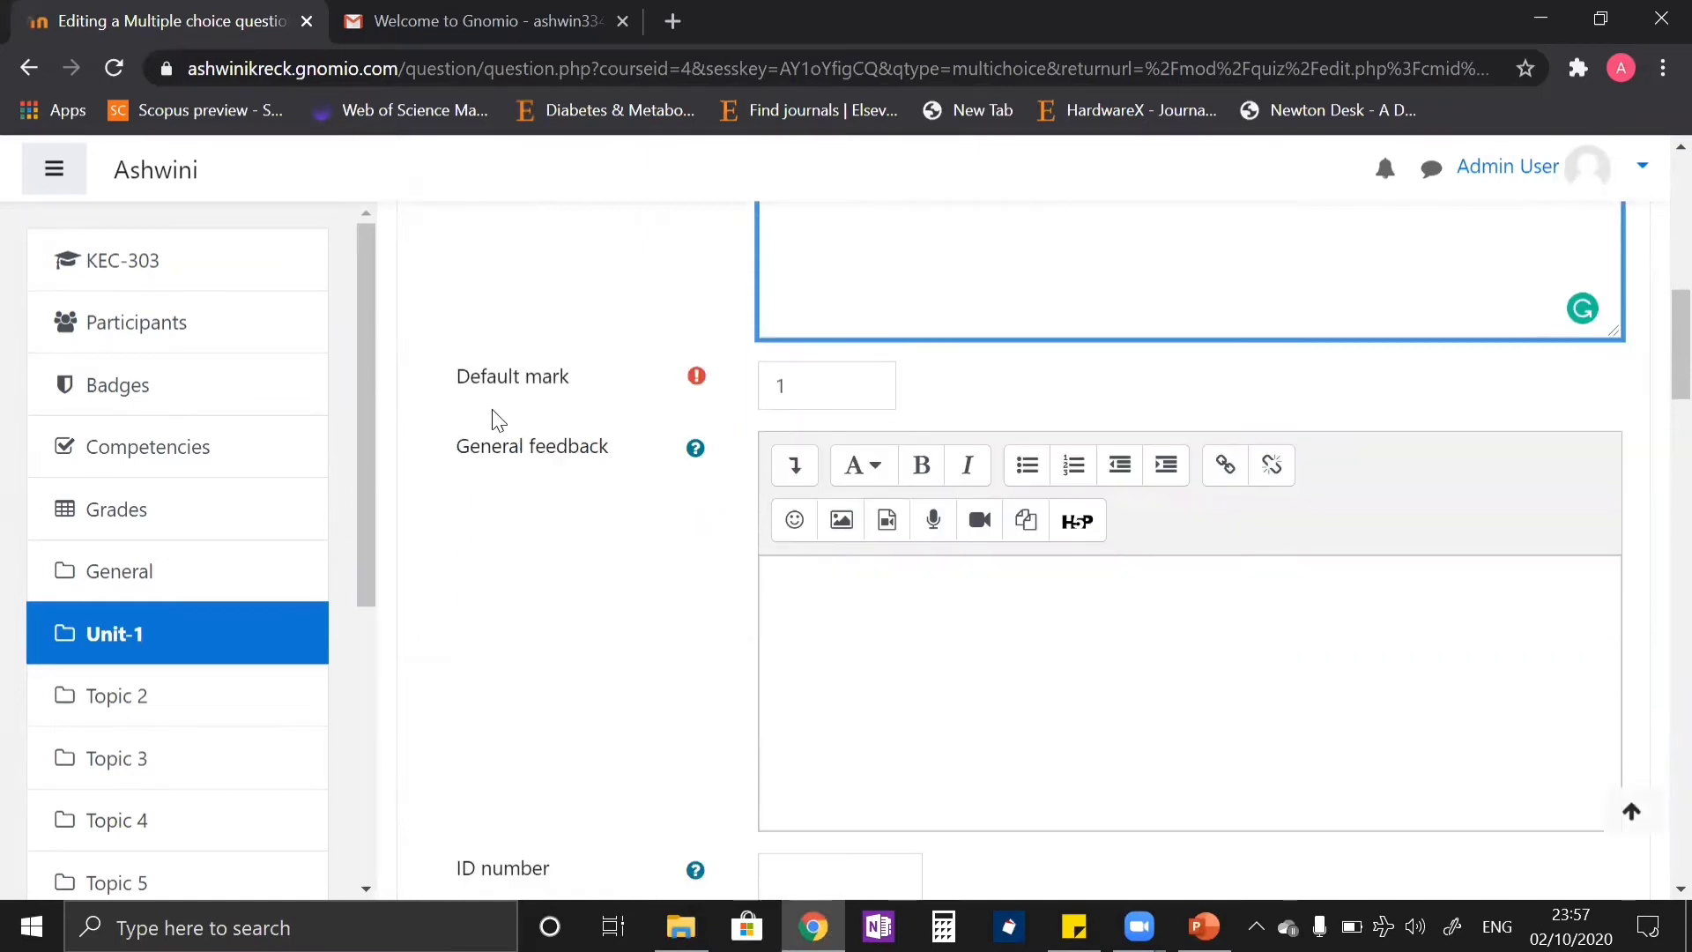
double_click(790, 386)
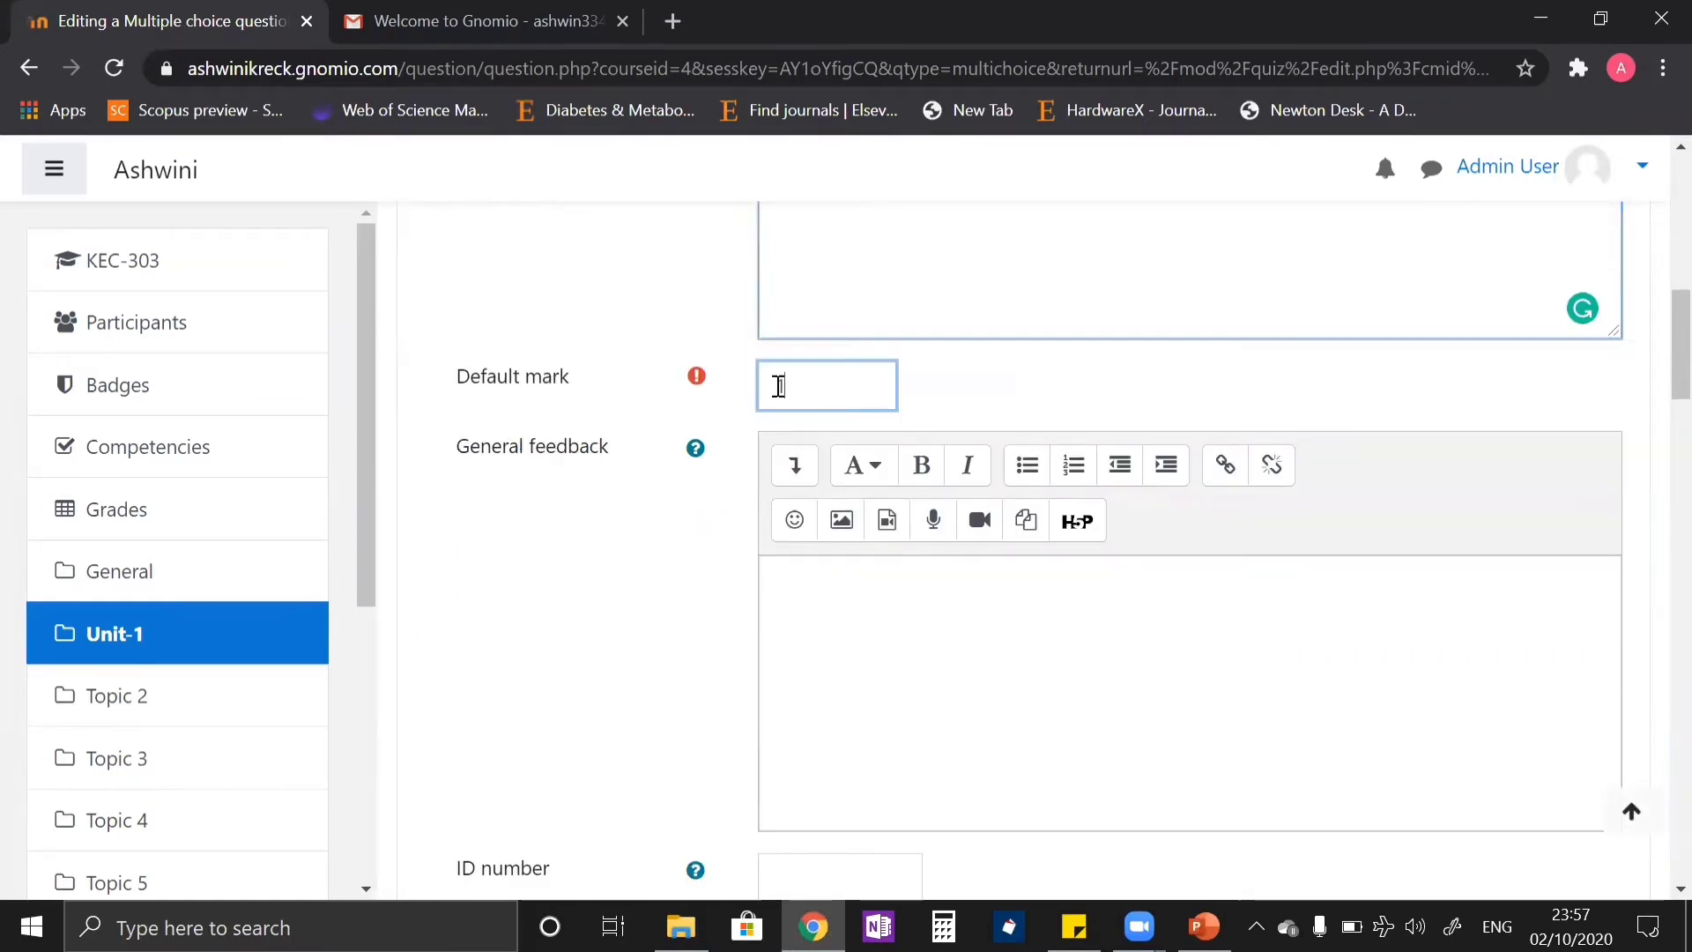
left_click(1136, 388)
scroll(1136, 388, "down", 1)
left_click(917, 476)
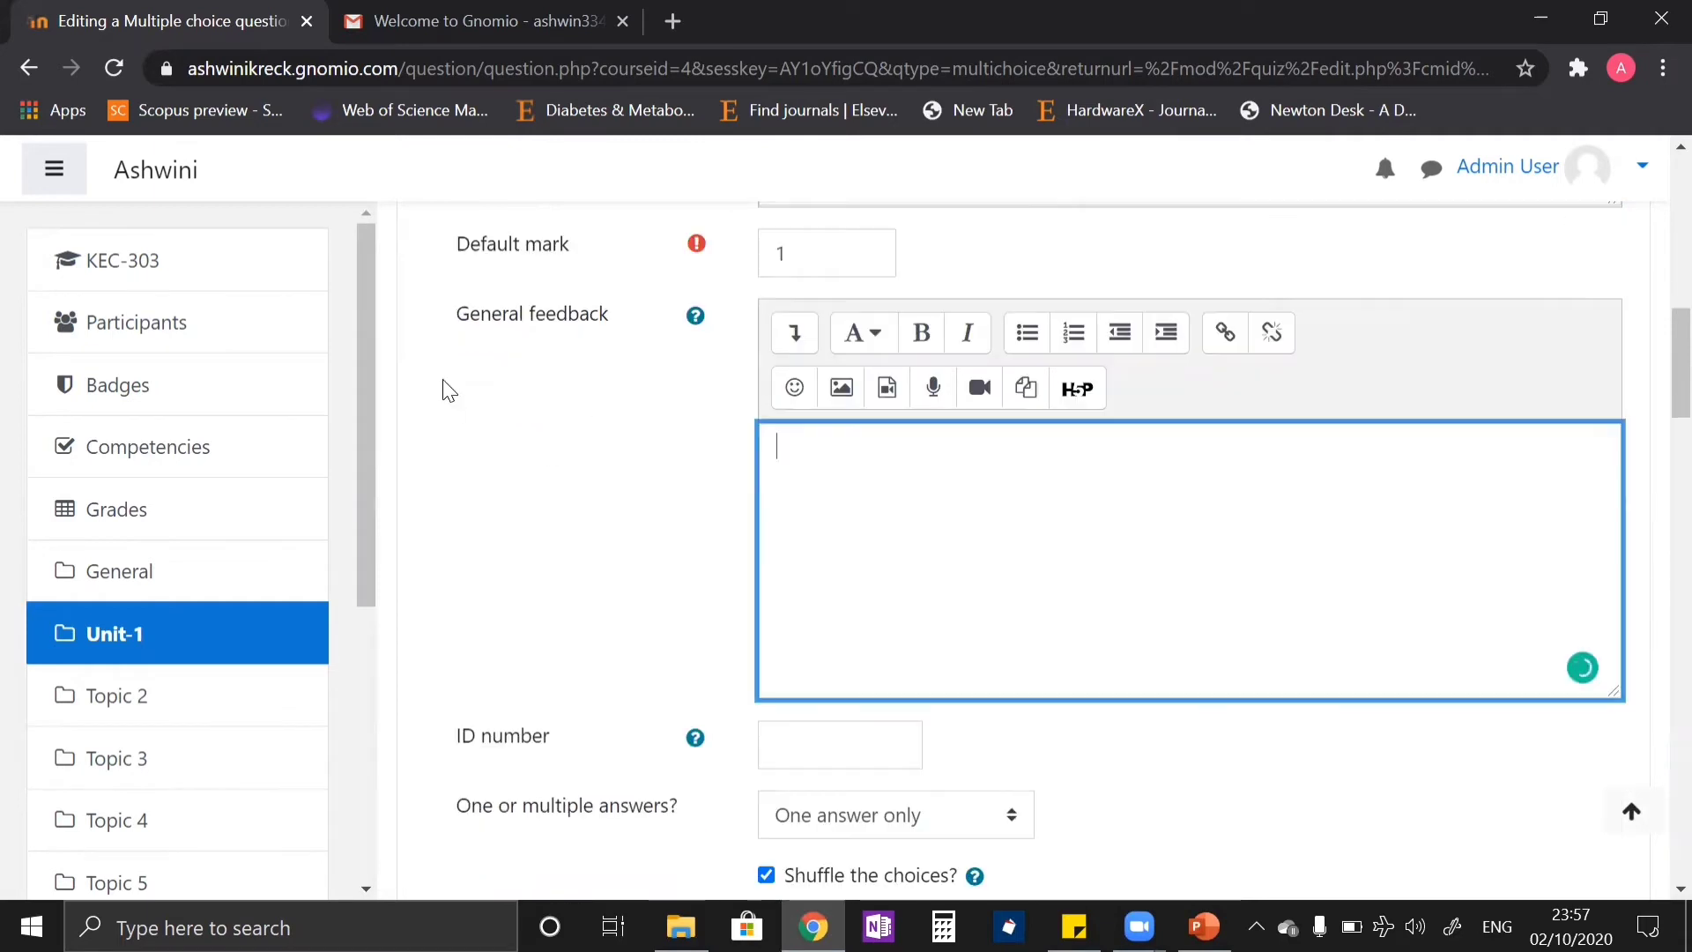
left_click_drag(467, 319, 620, 333)
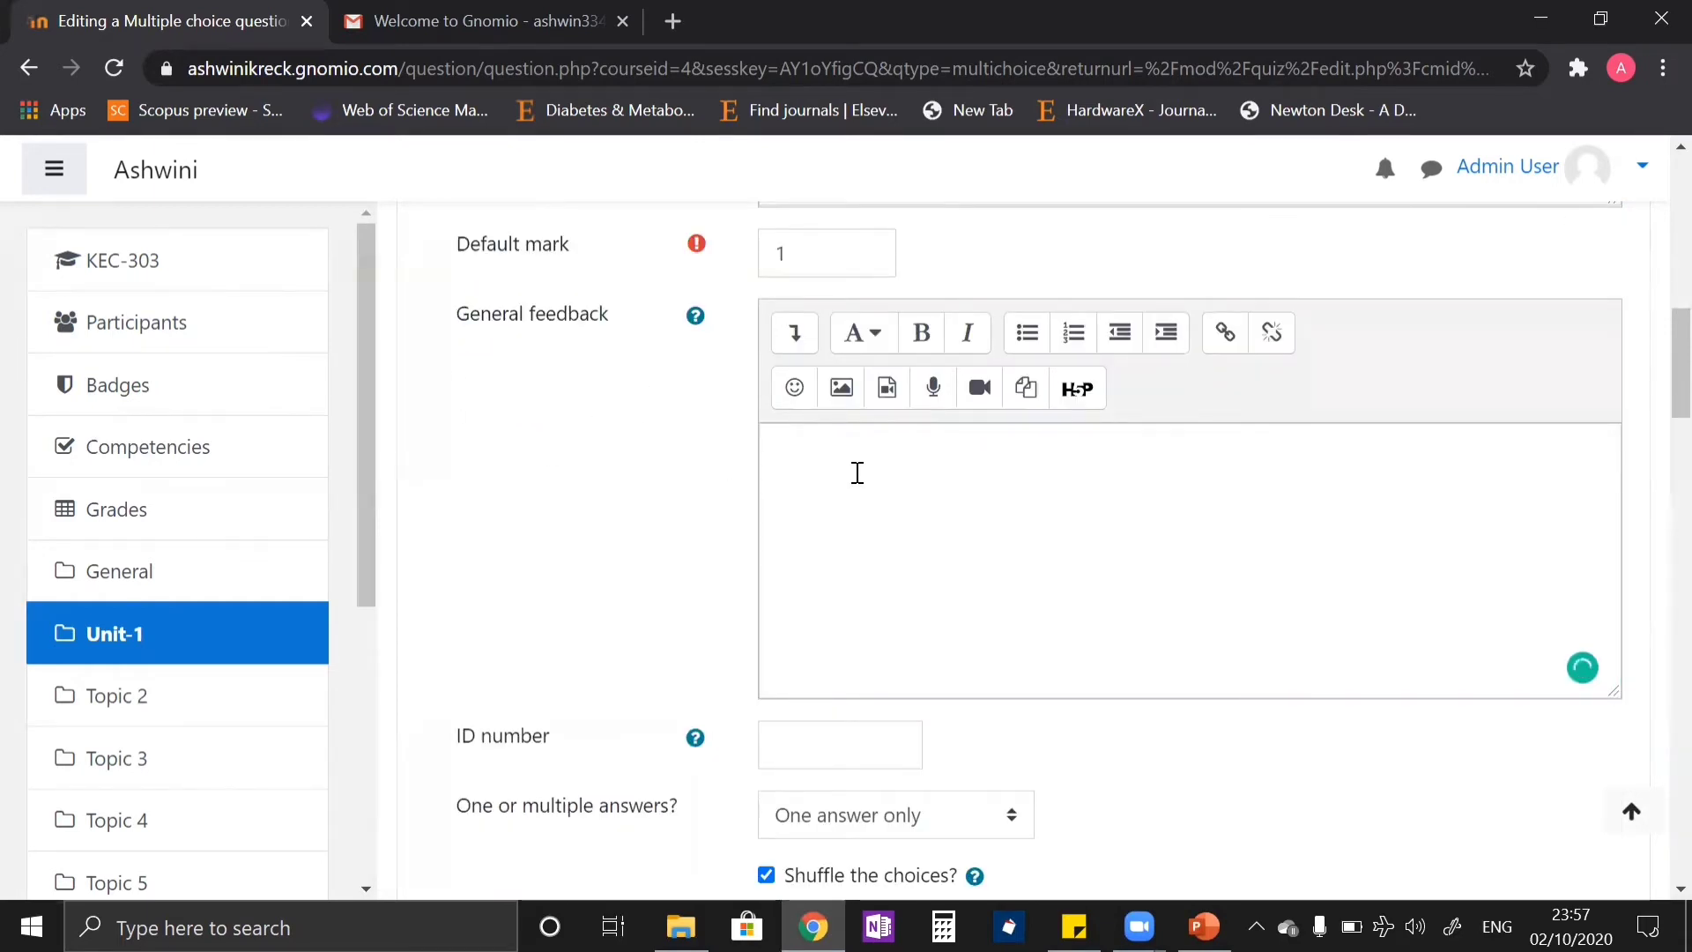
- Keep the question set to One answer only
scroll(882, 493, "down", 5)
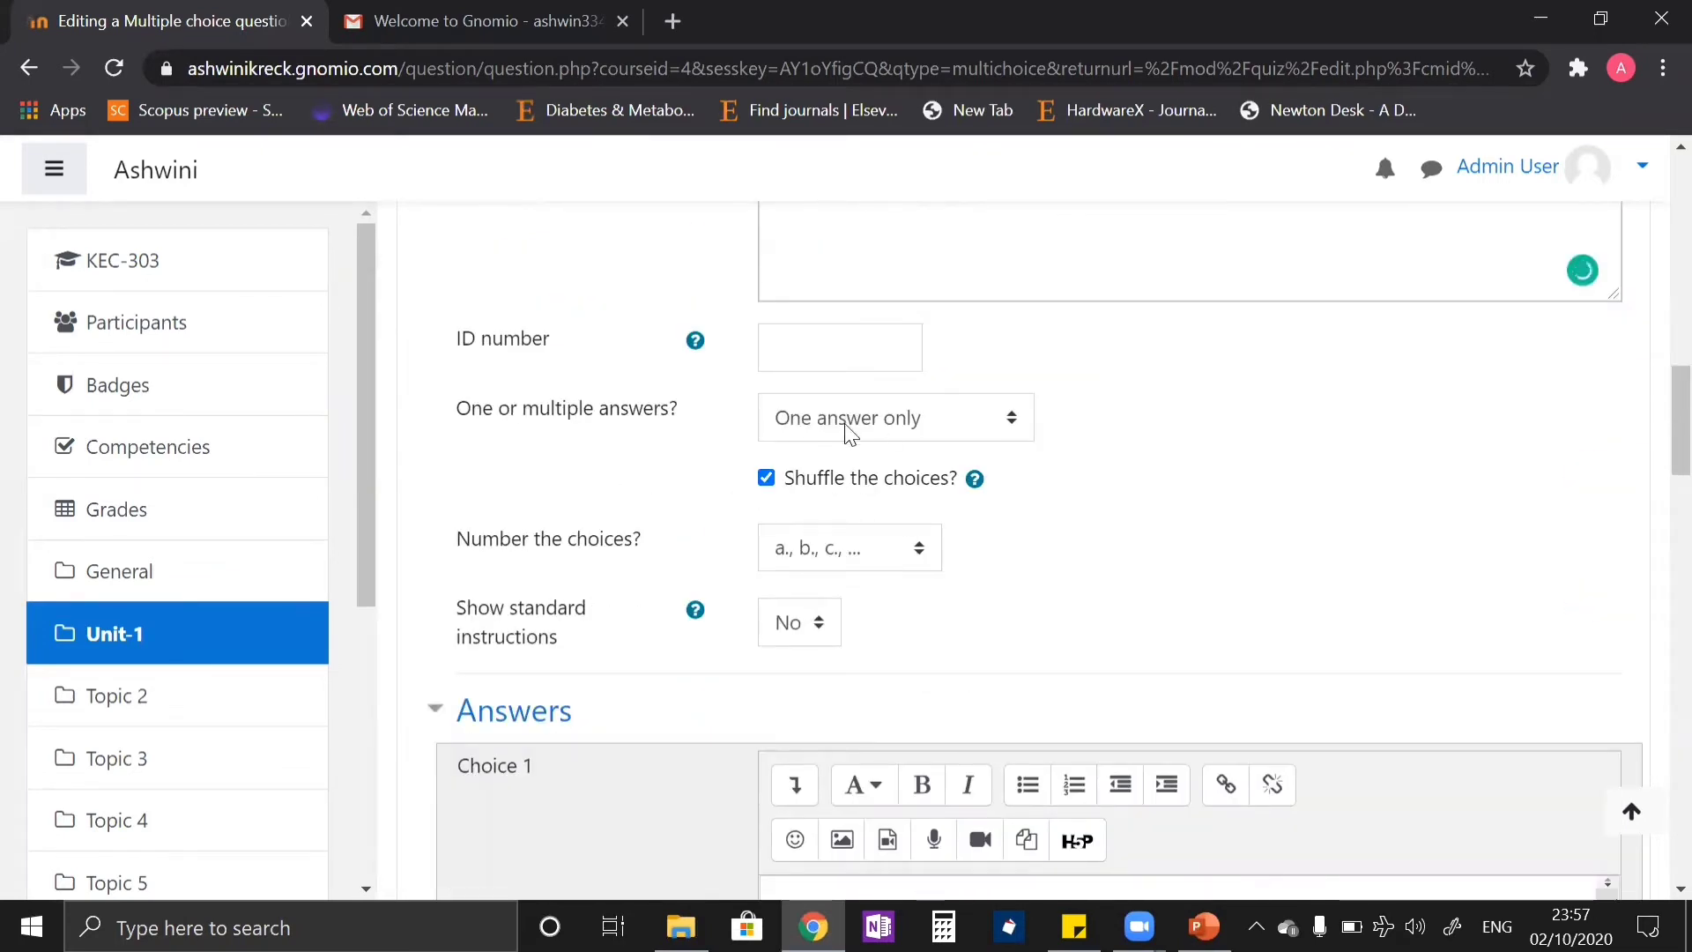
left_click(905, 421)
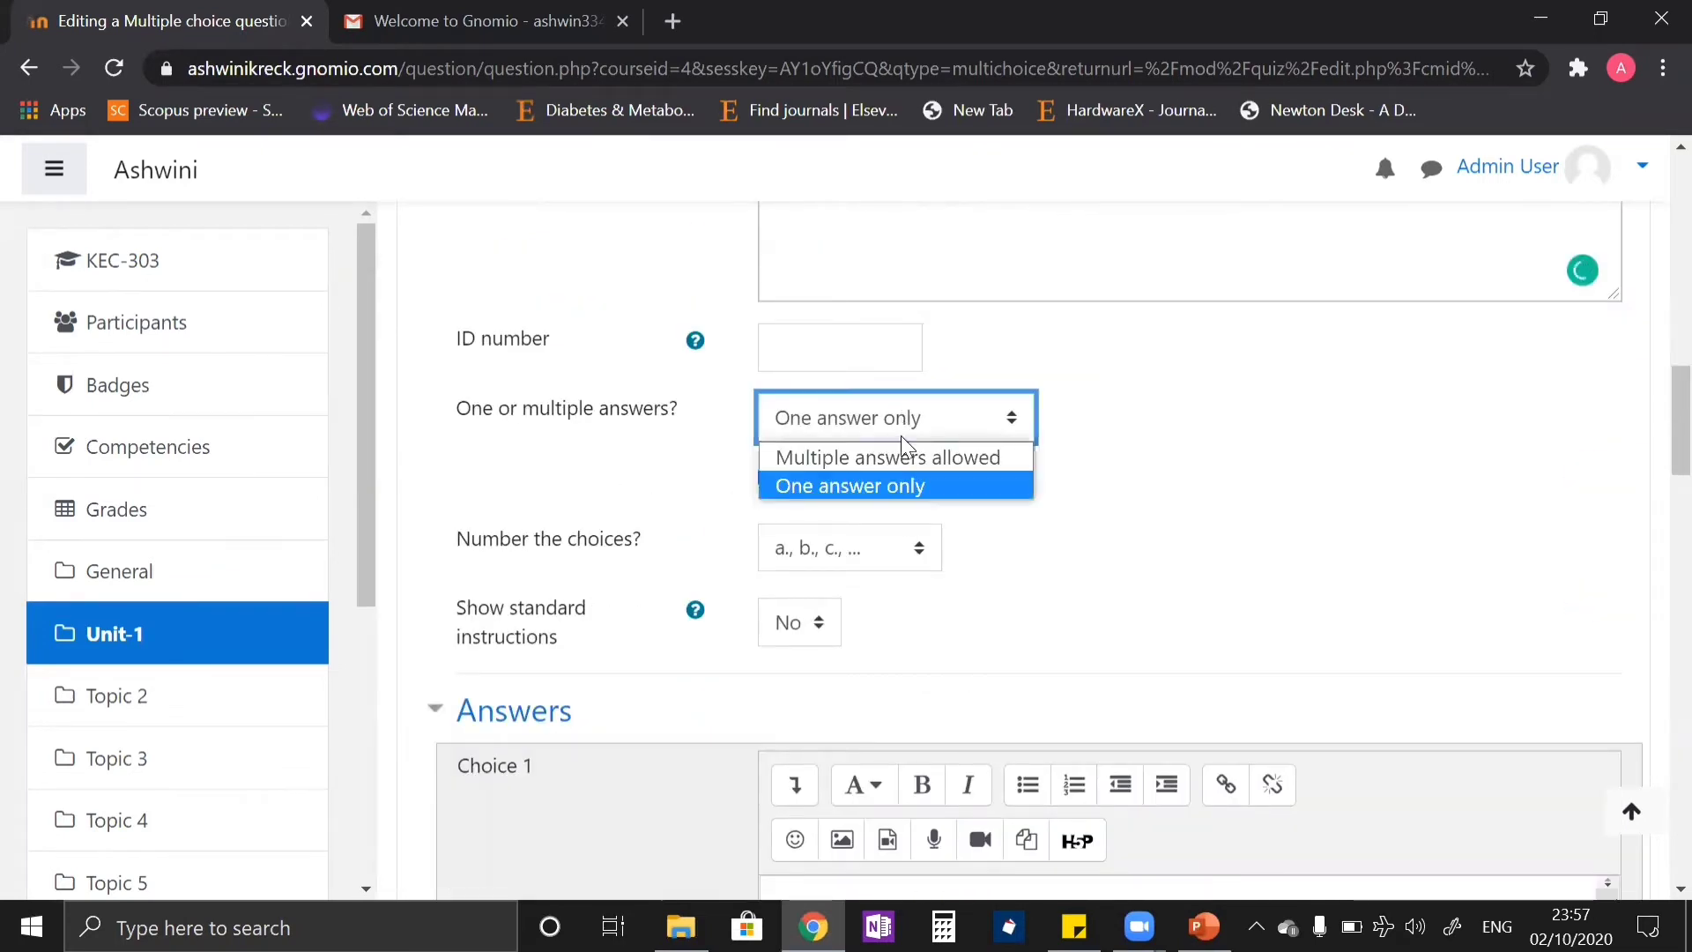
left_click(896, 488)
- Enter Mho as Choice 1 and leave its grade at None
scroll(846, 423, "down", 6)
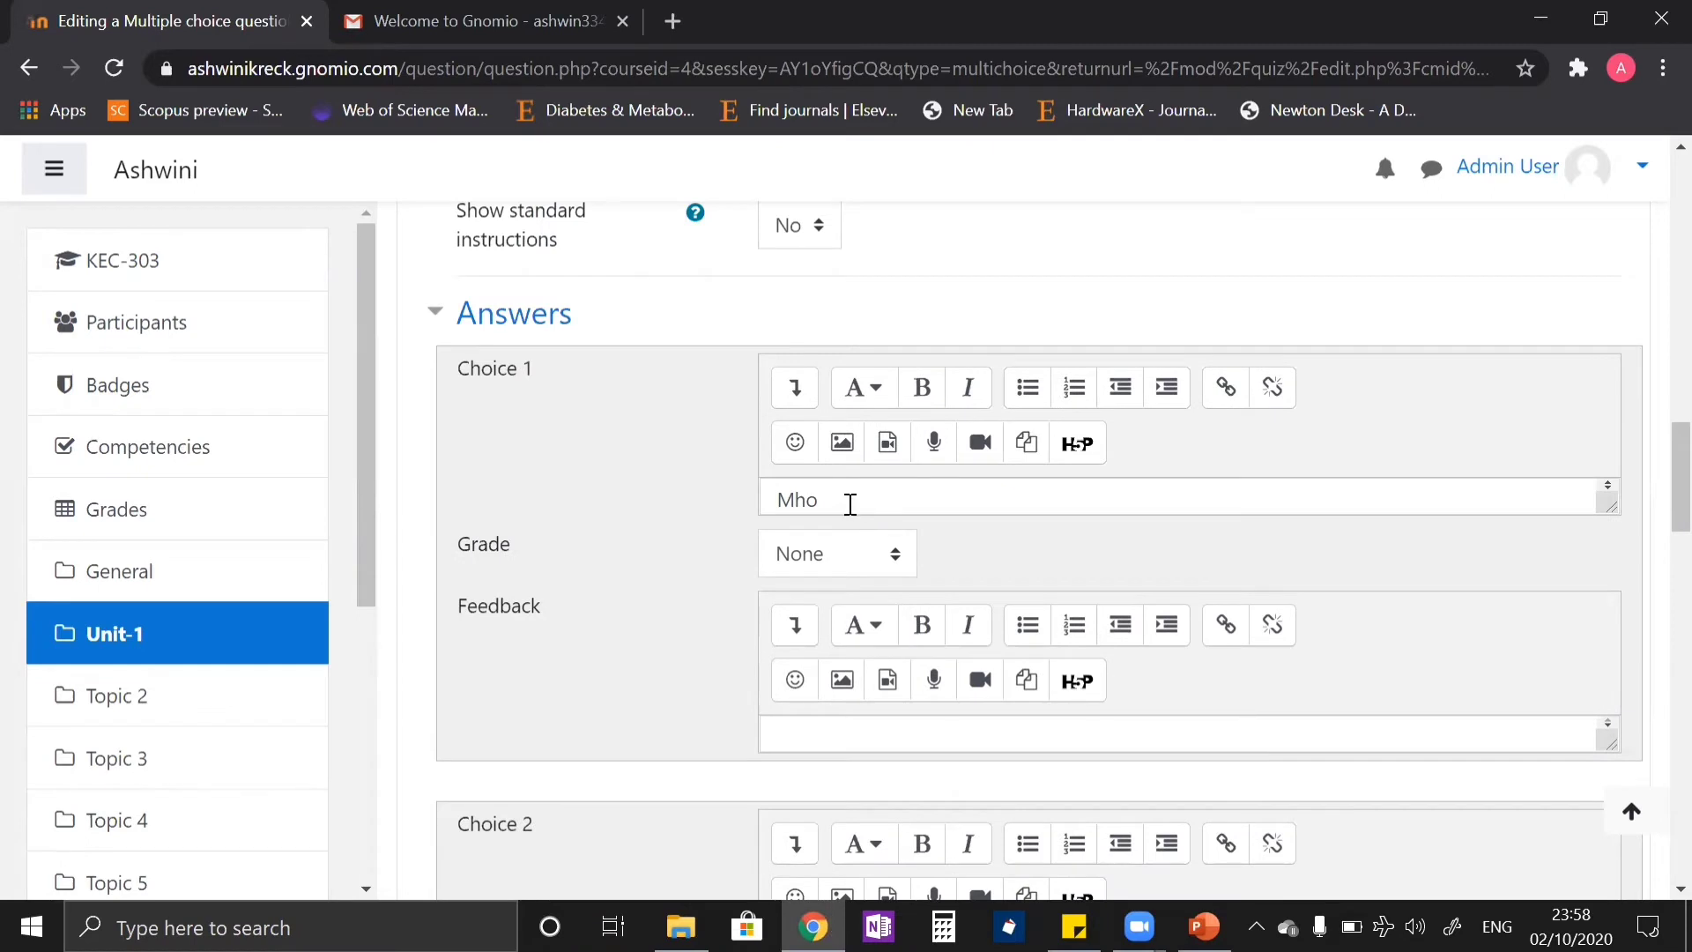
left_click(841, 555)
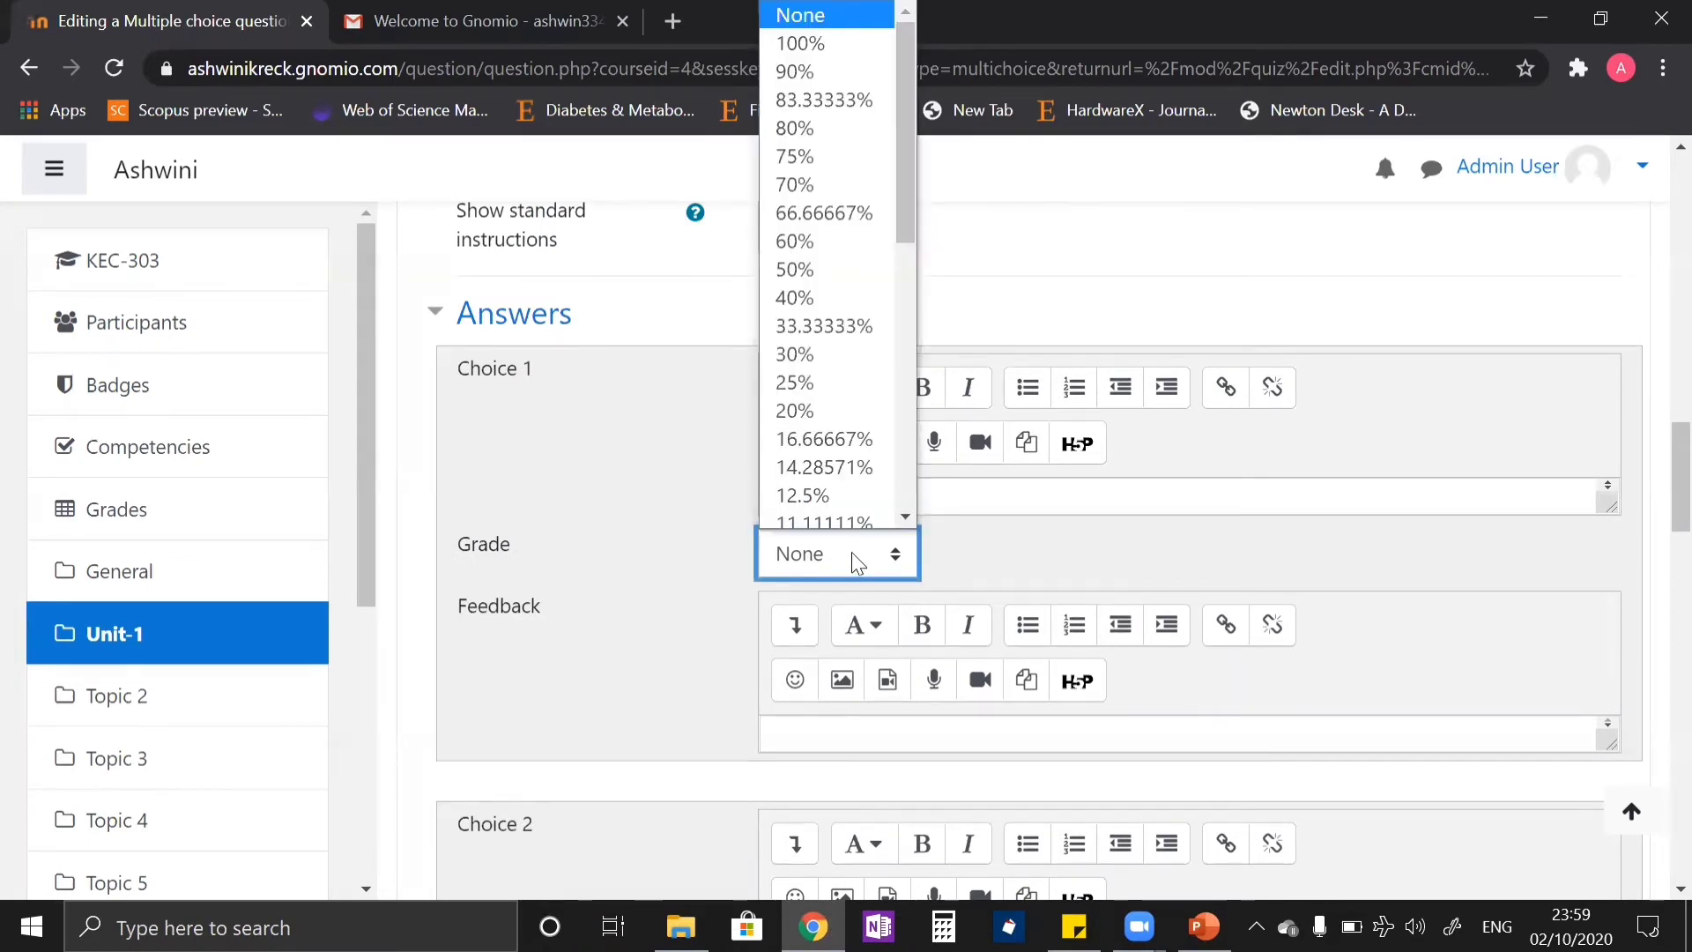
left_click(851, 552)
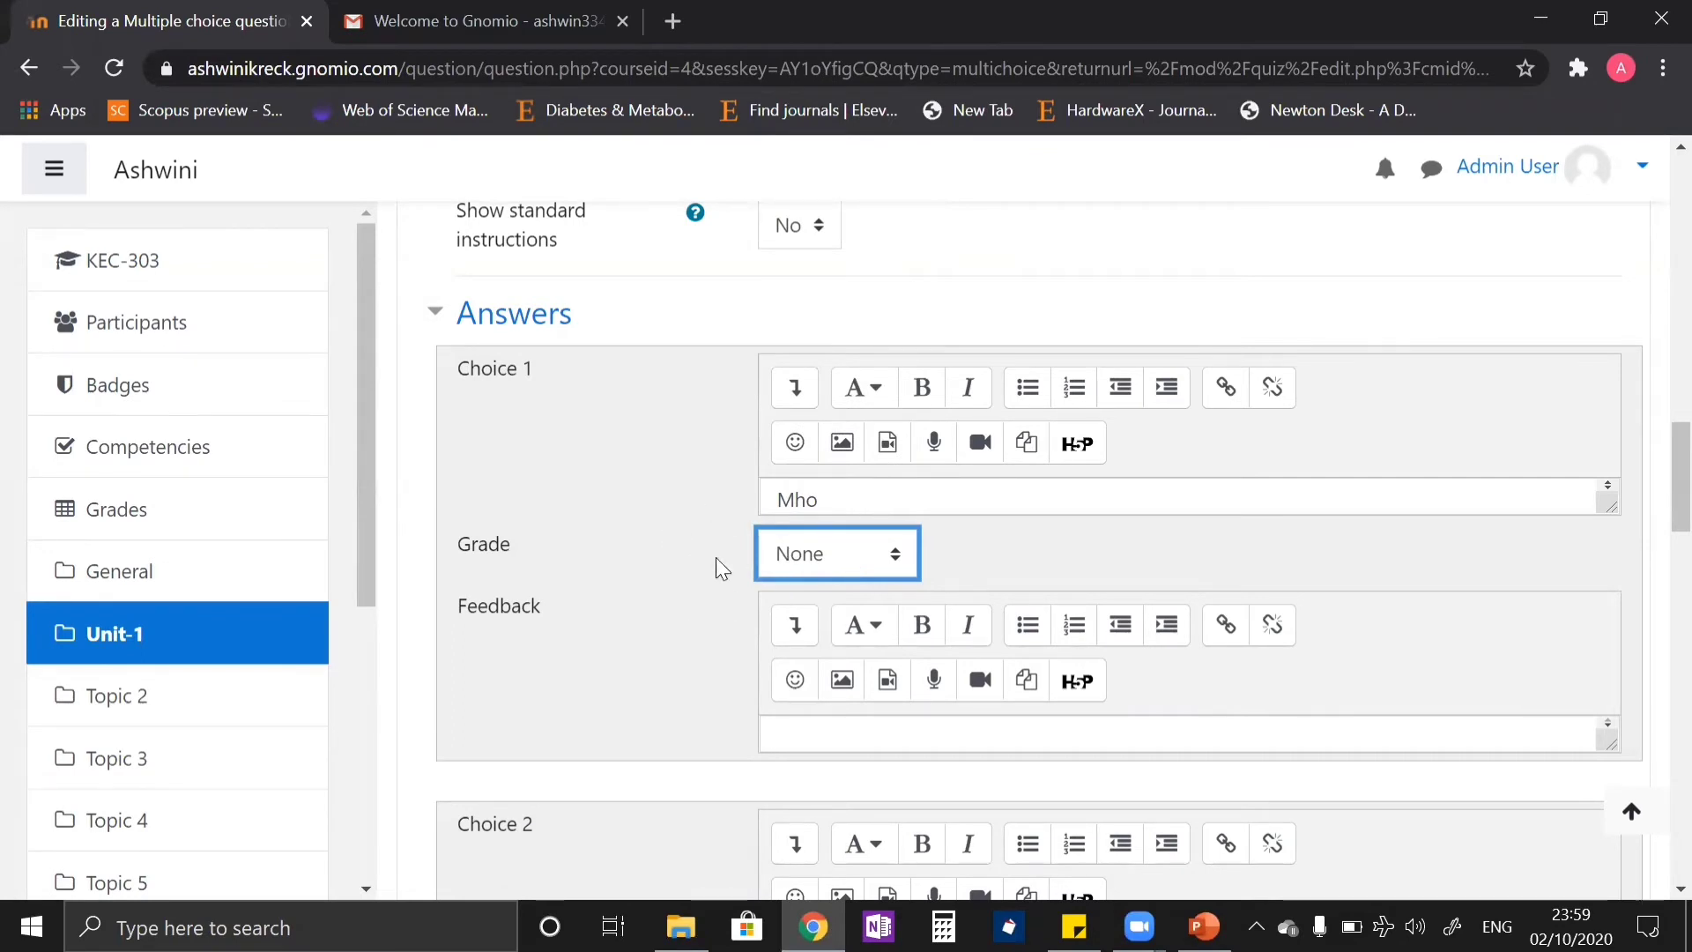
- Set the grade of Choice 2, Ohm, to 100%
scroll(673, 596, "down", 5)
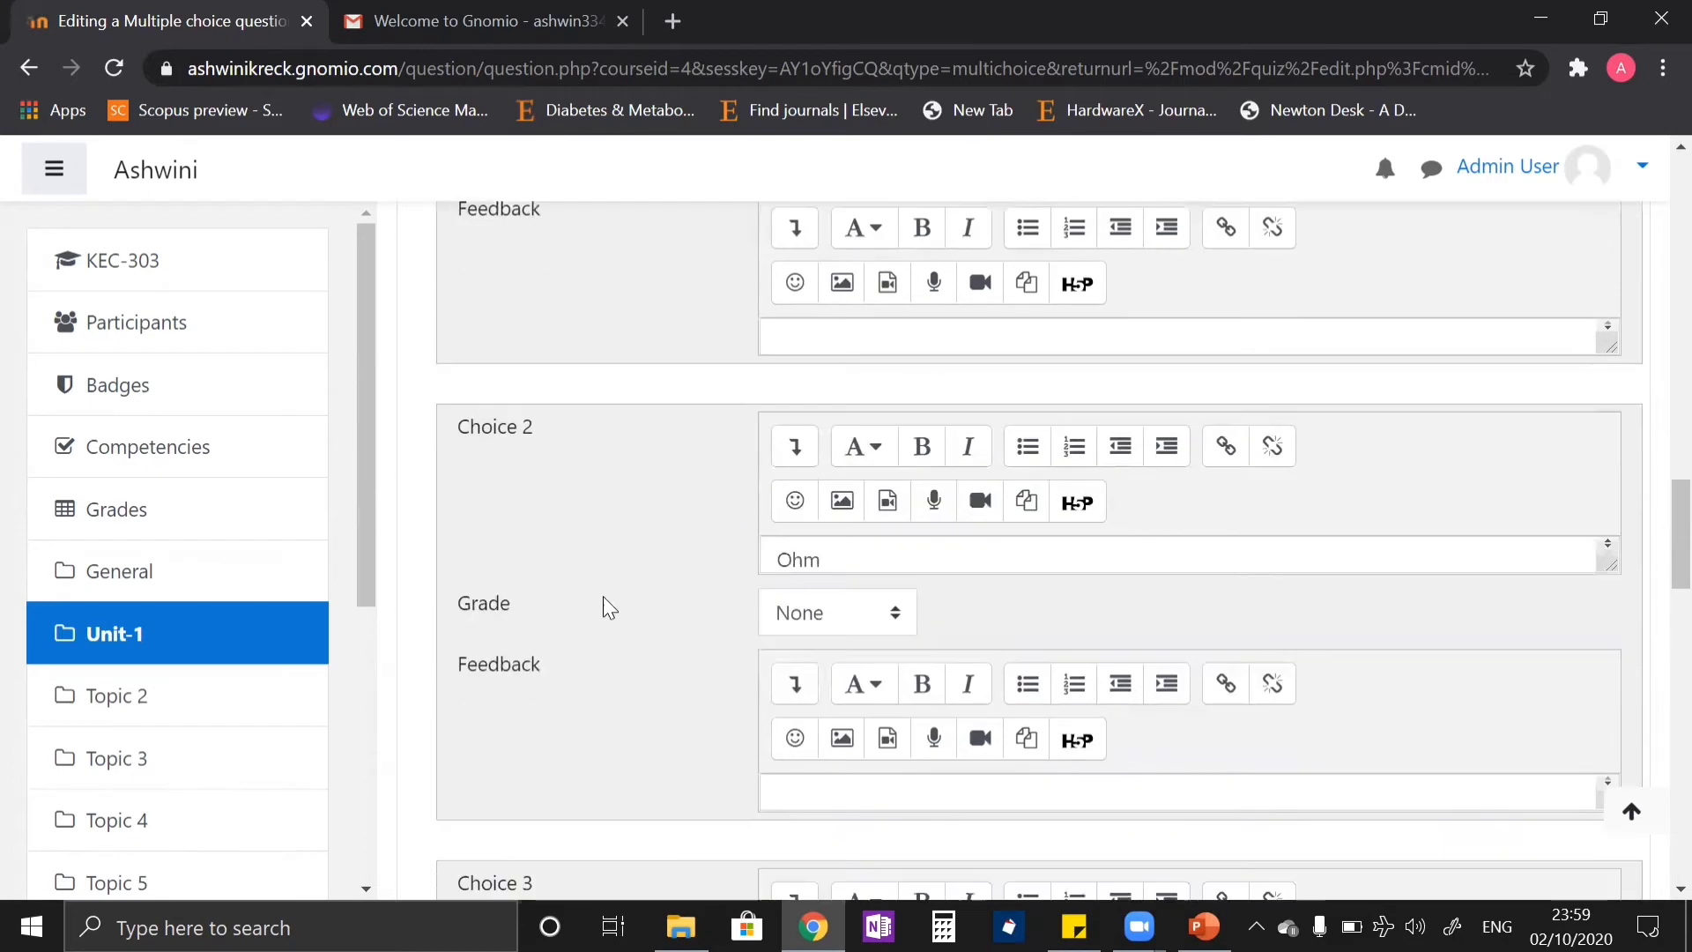
scroll(655, 583, "down", 2)
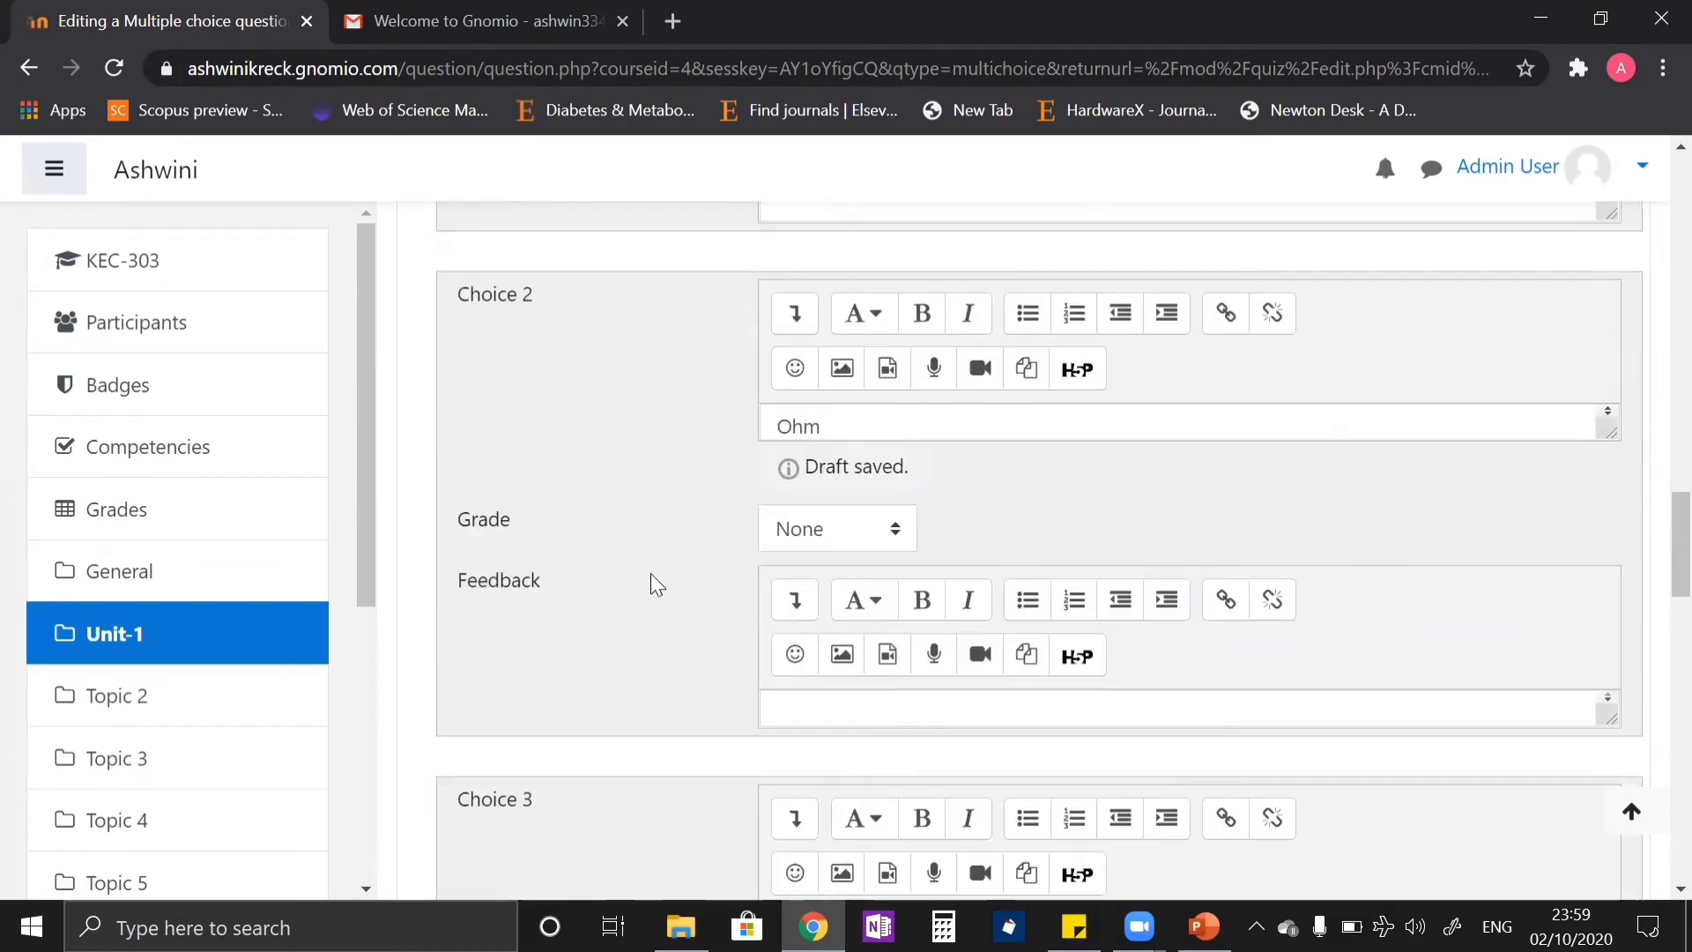
left_click(837, 528)
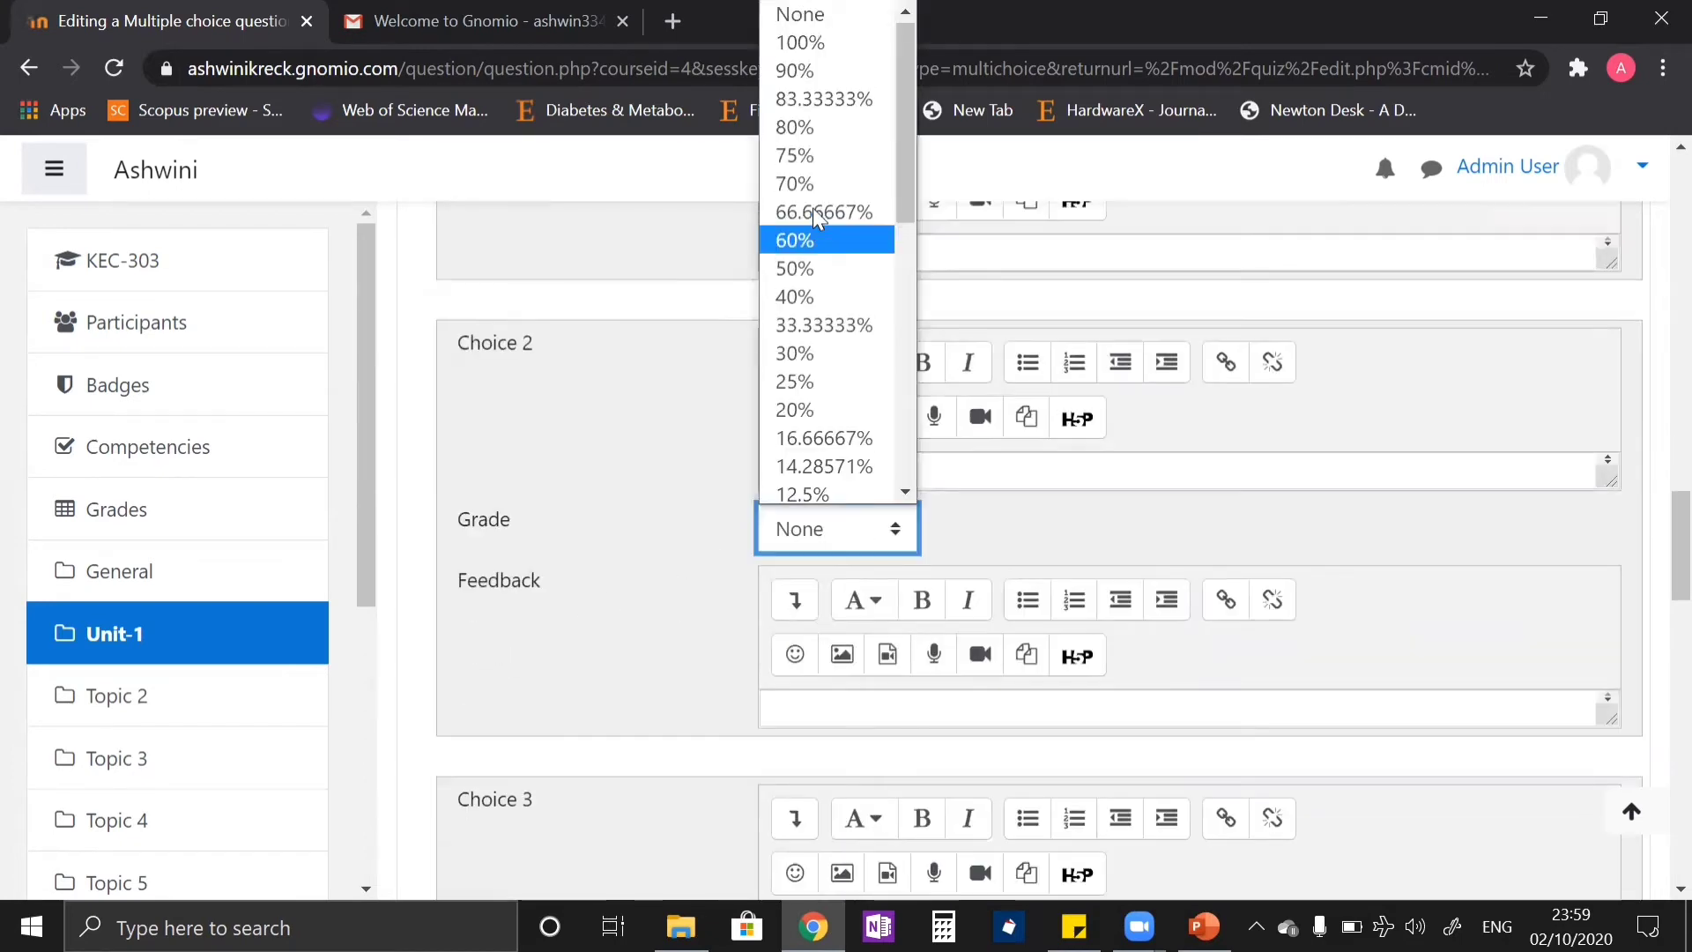
left_click(824, 40)
left_click(655, 479)
- Keep Henry and Farad as Choices 3 and 4 with grade None, and save the question to the quiz
scroll(653, 488, "down", 10)
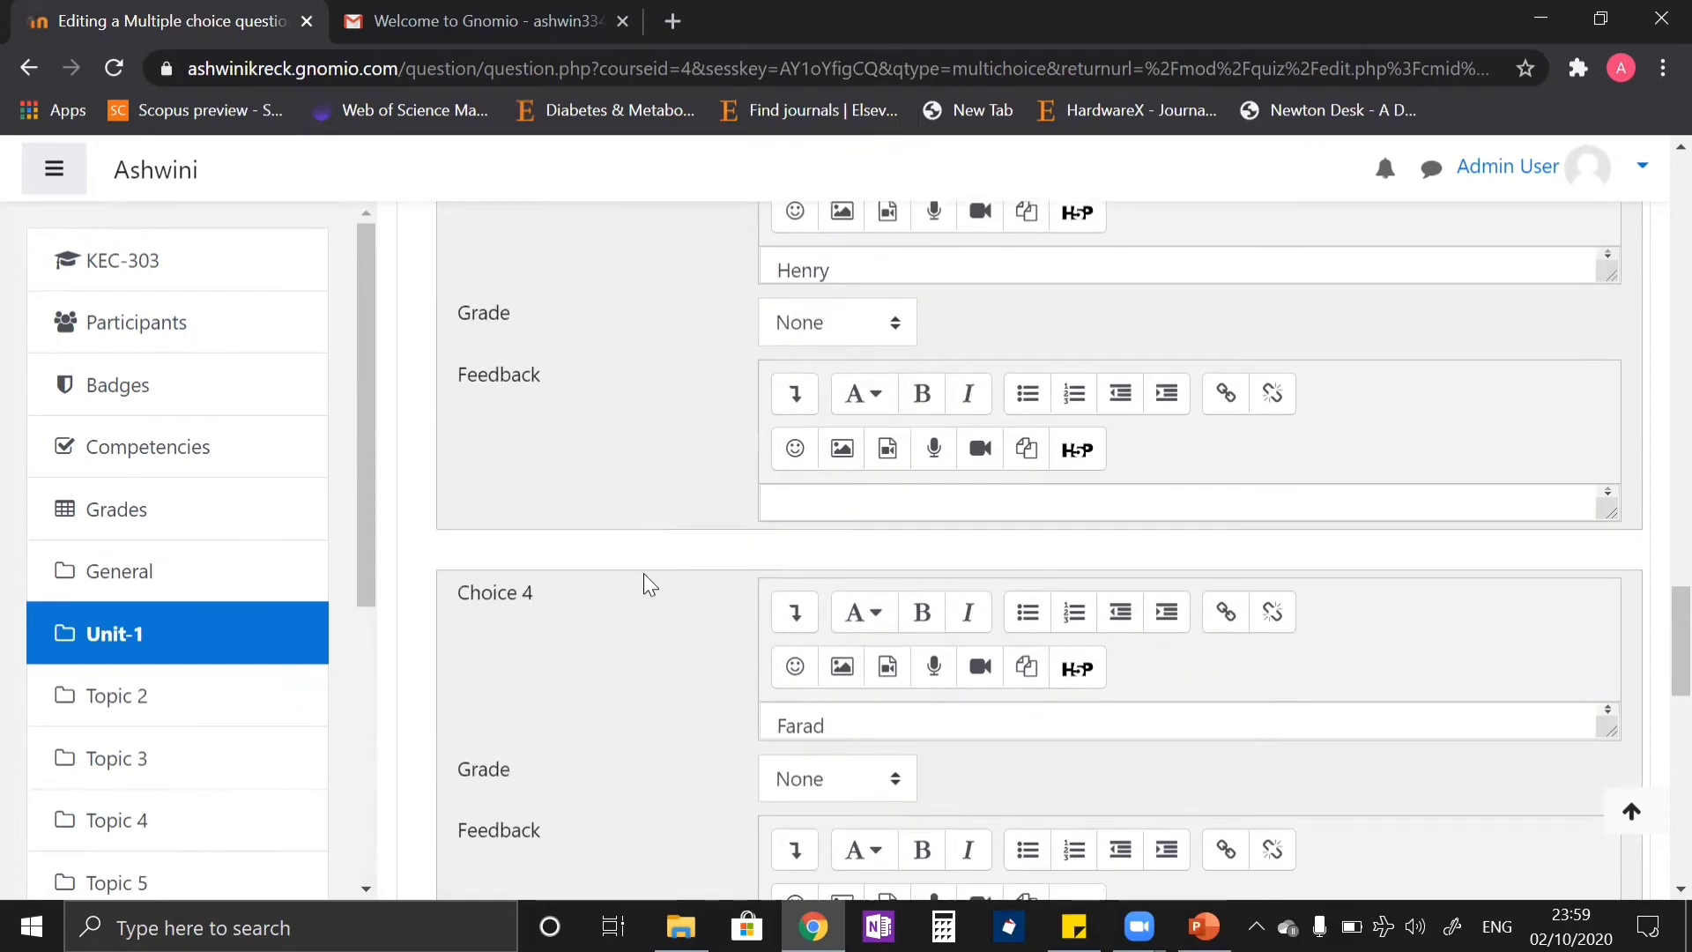
scroll(646, 582, "up", 3)
scroll(596, 717, "down", 10)
left_click(862, 597)
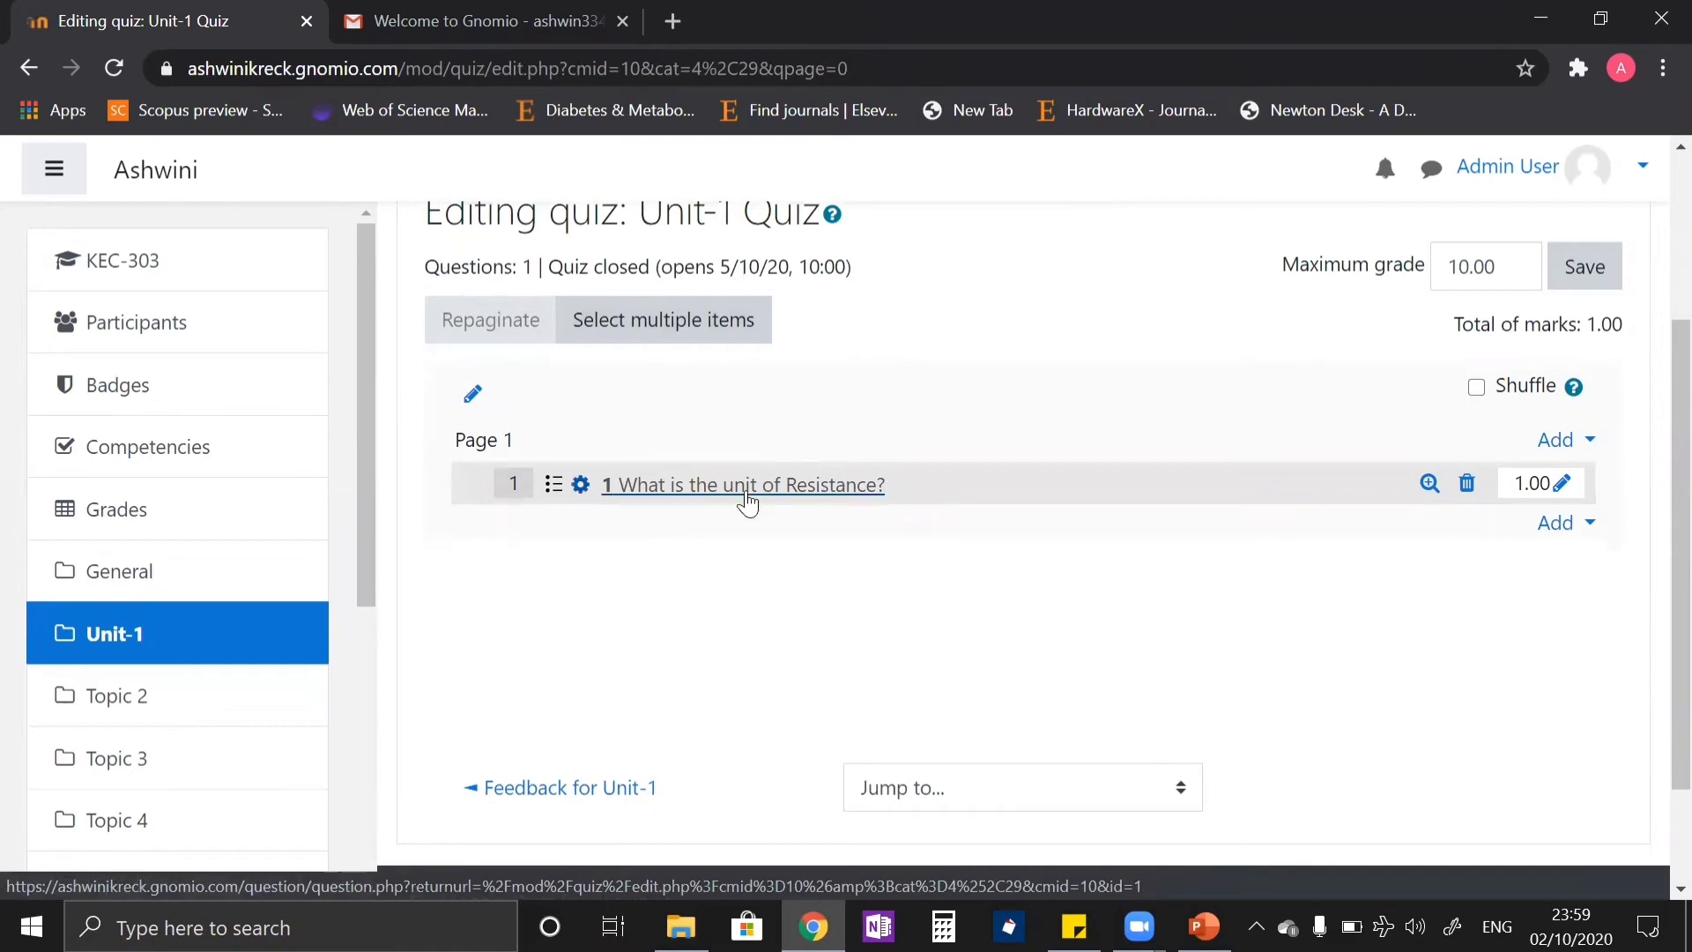
- Examine the question types available for another new quiz question, and close the chooser without adding one
left_click(1572, 527)
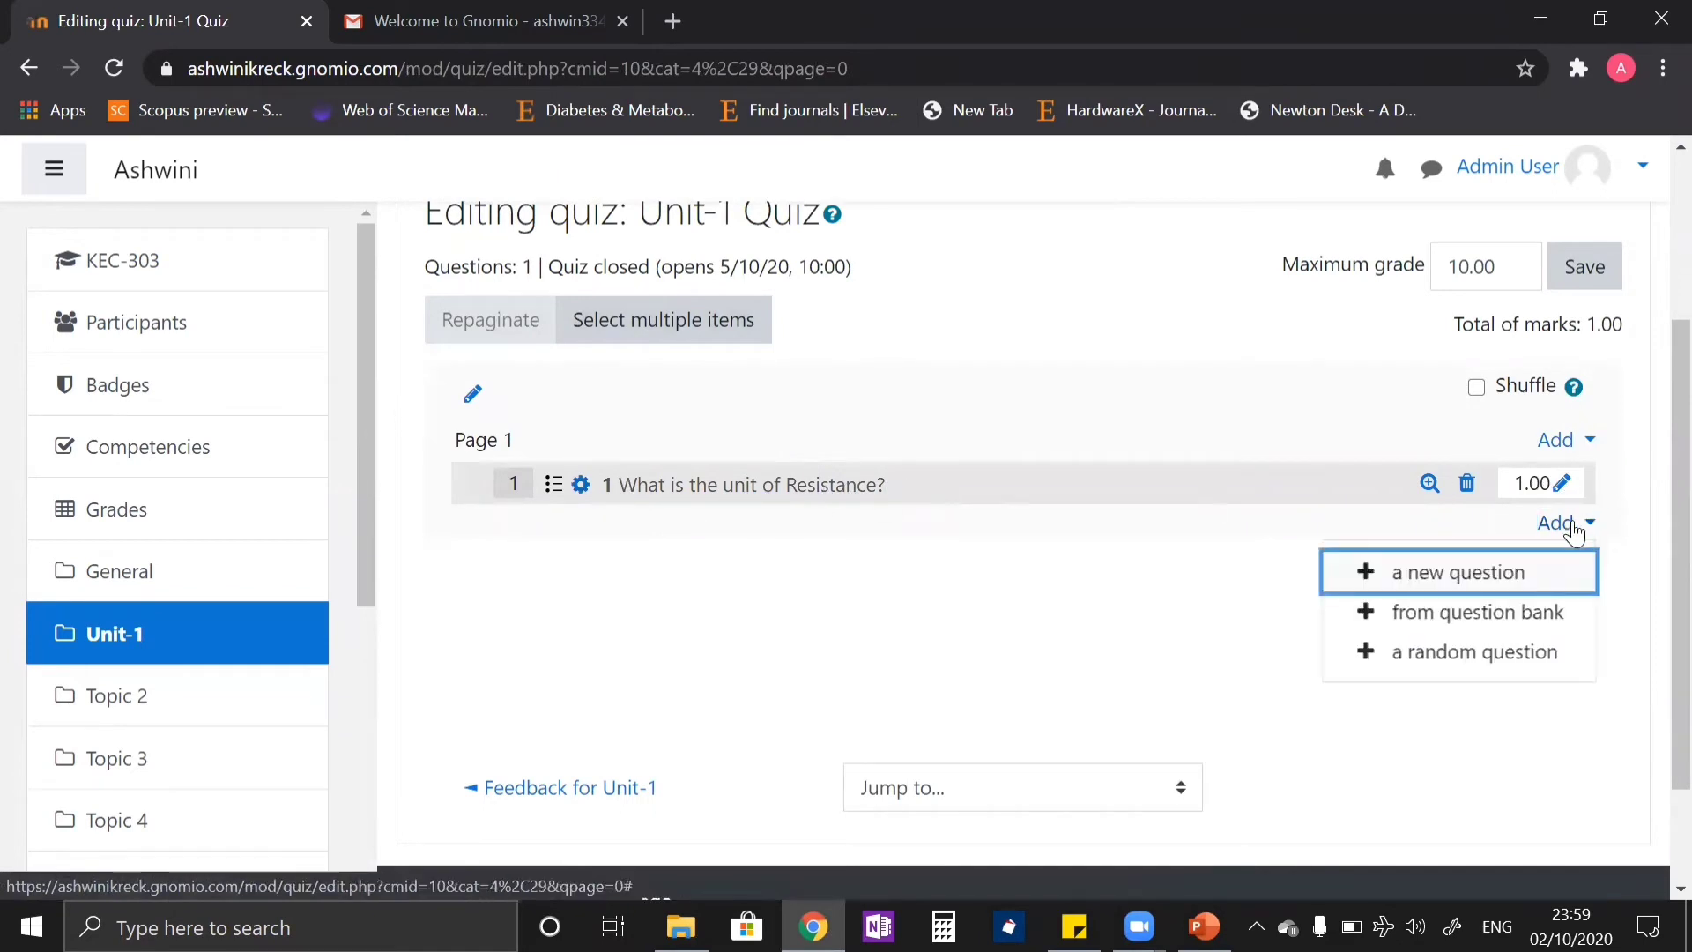
left_click(1448, 585)
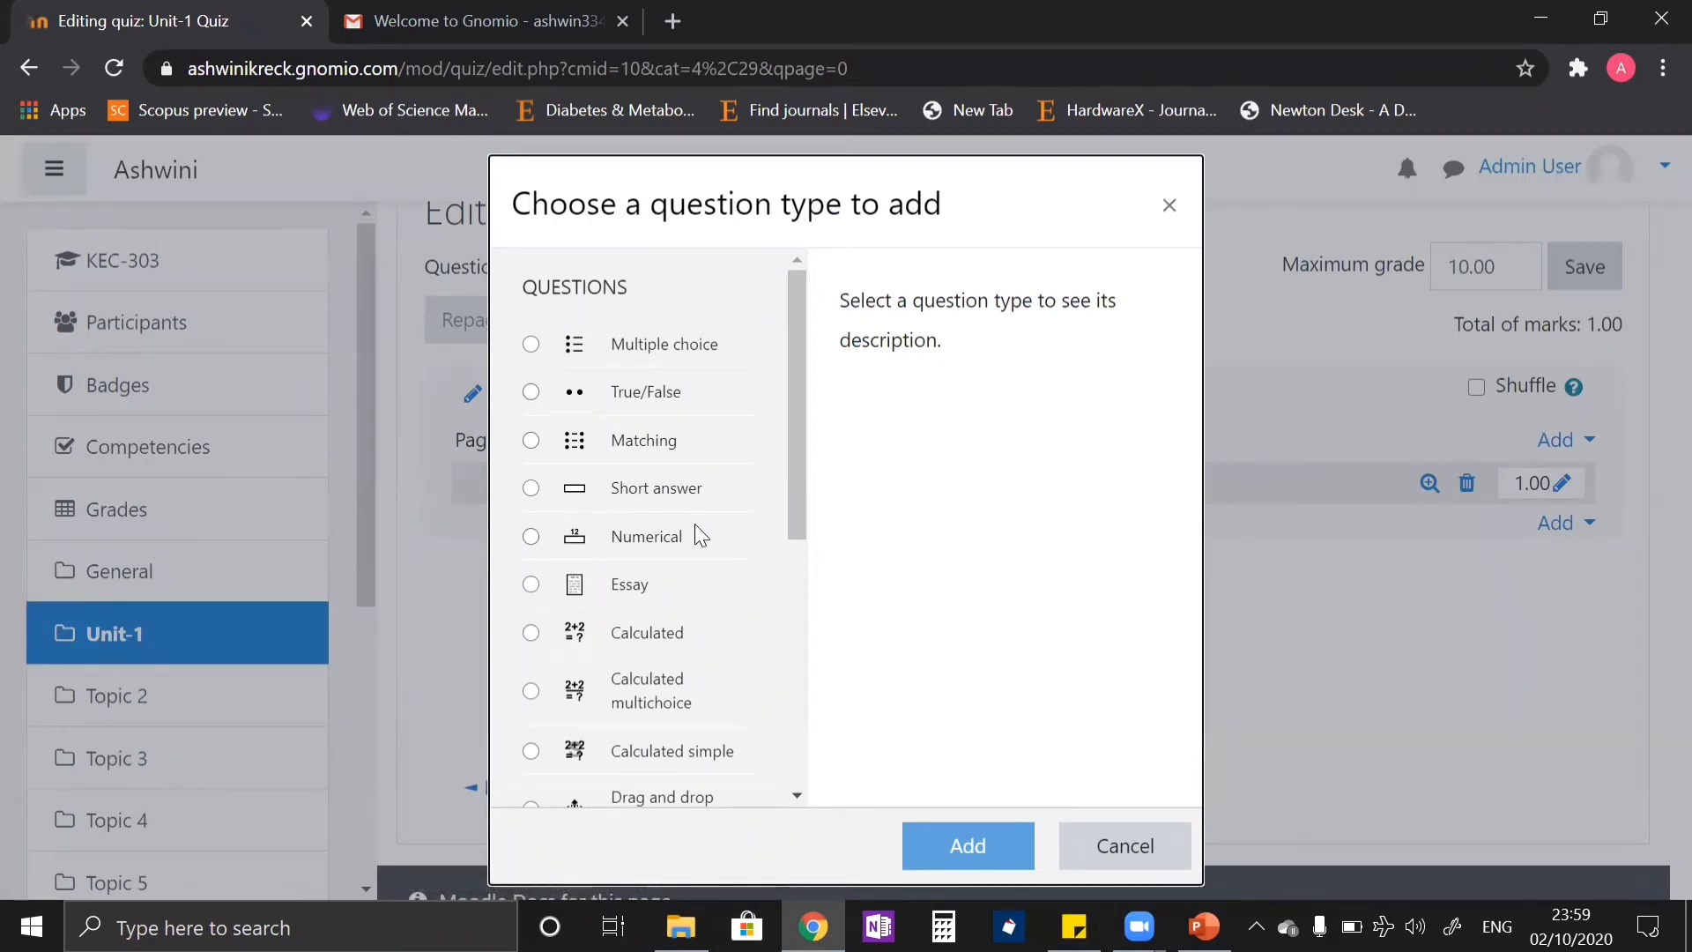
scroll(696, 527, "down", 5)
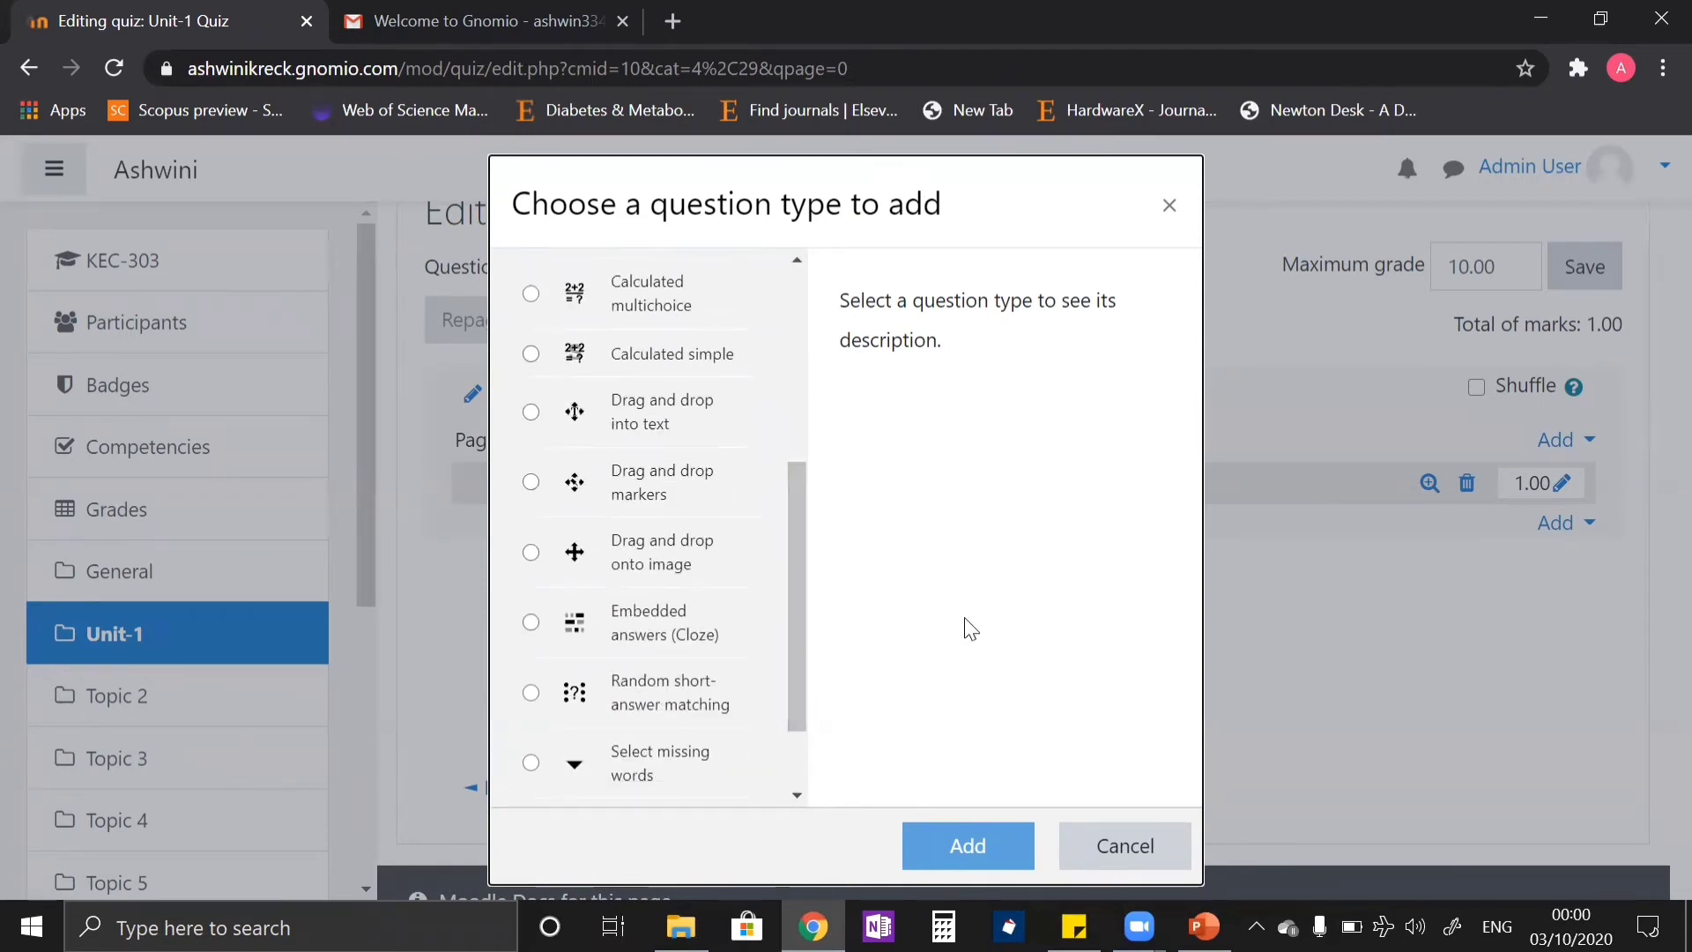
left_click(1123, 842)
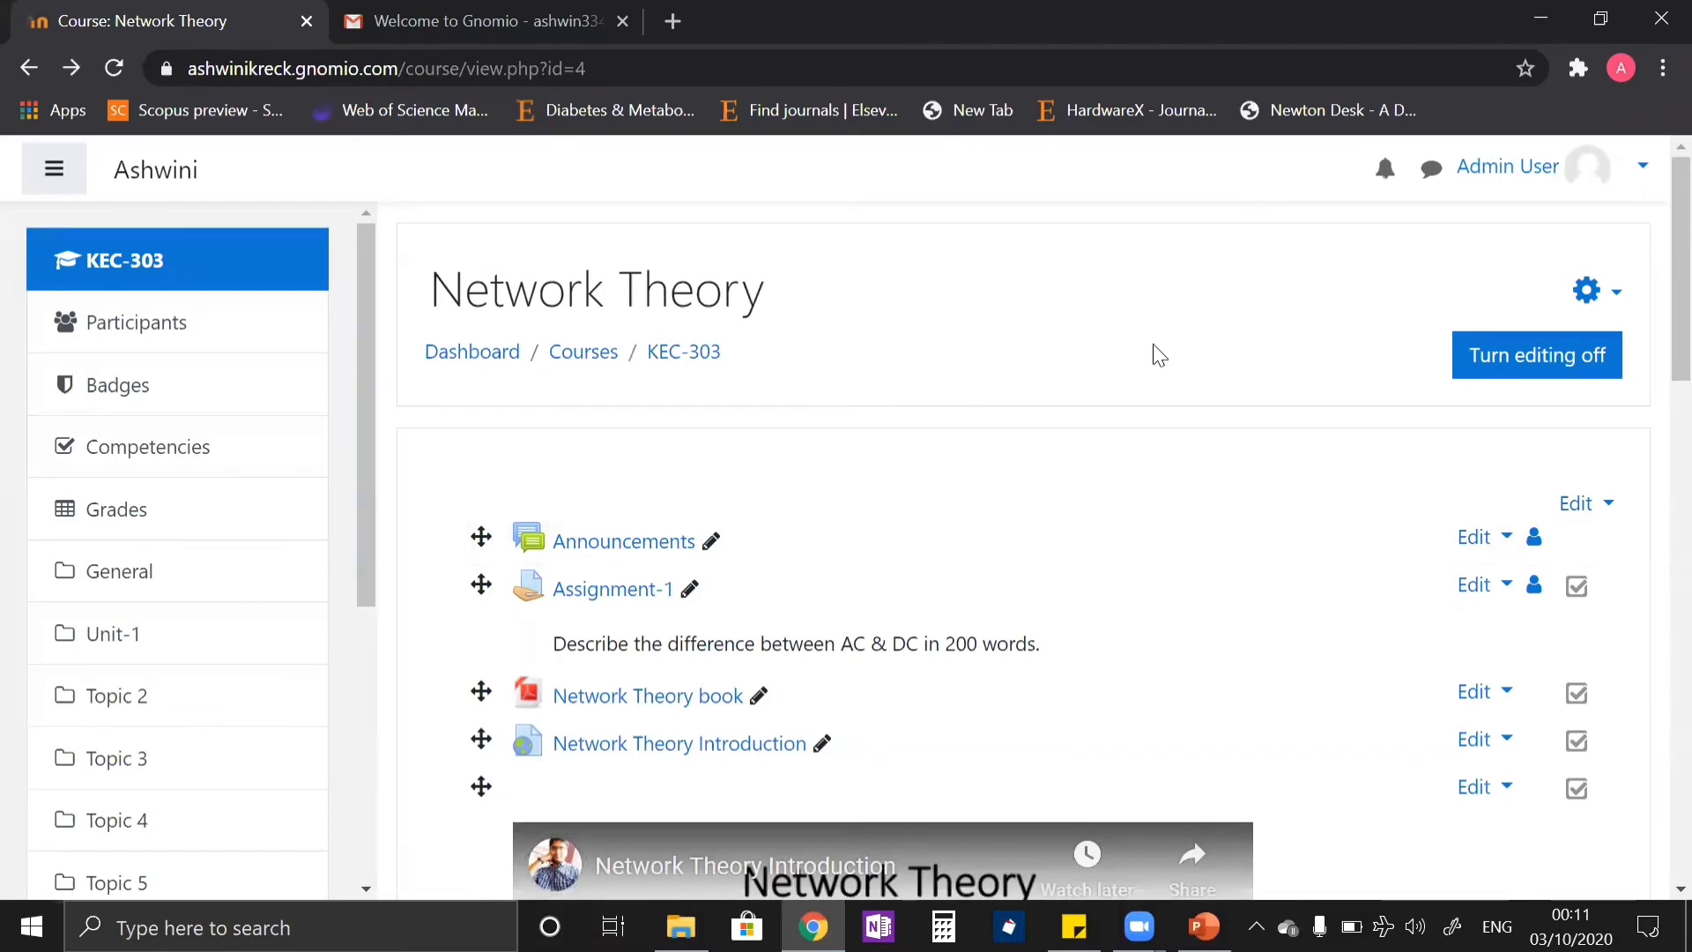
- Open the Network Theory course's Announcements forum and examine the form for adding a new topic, including its posting options
left_click(636, 545)
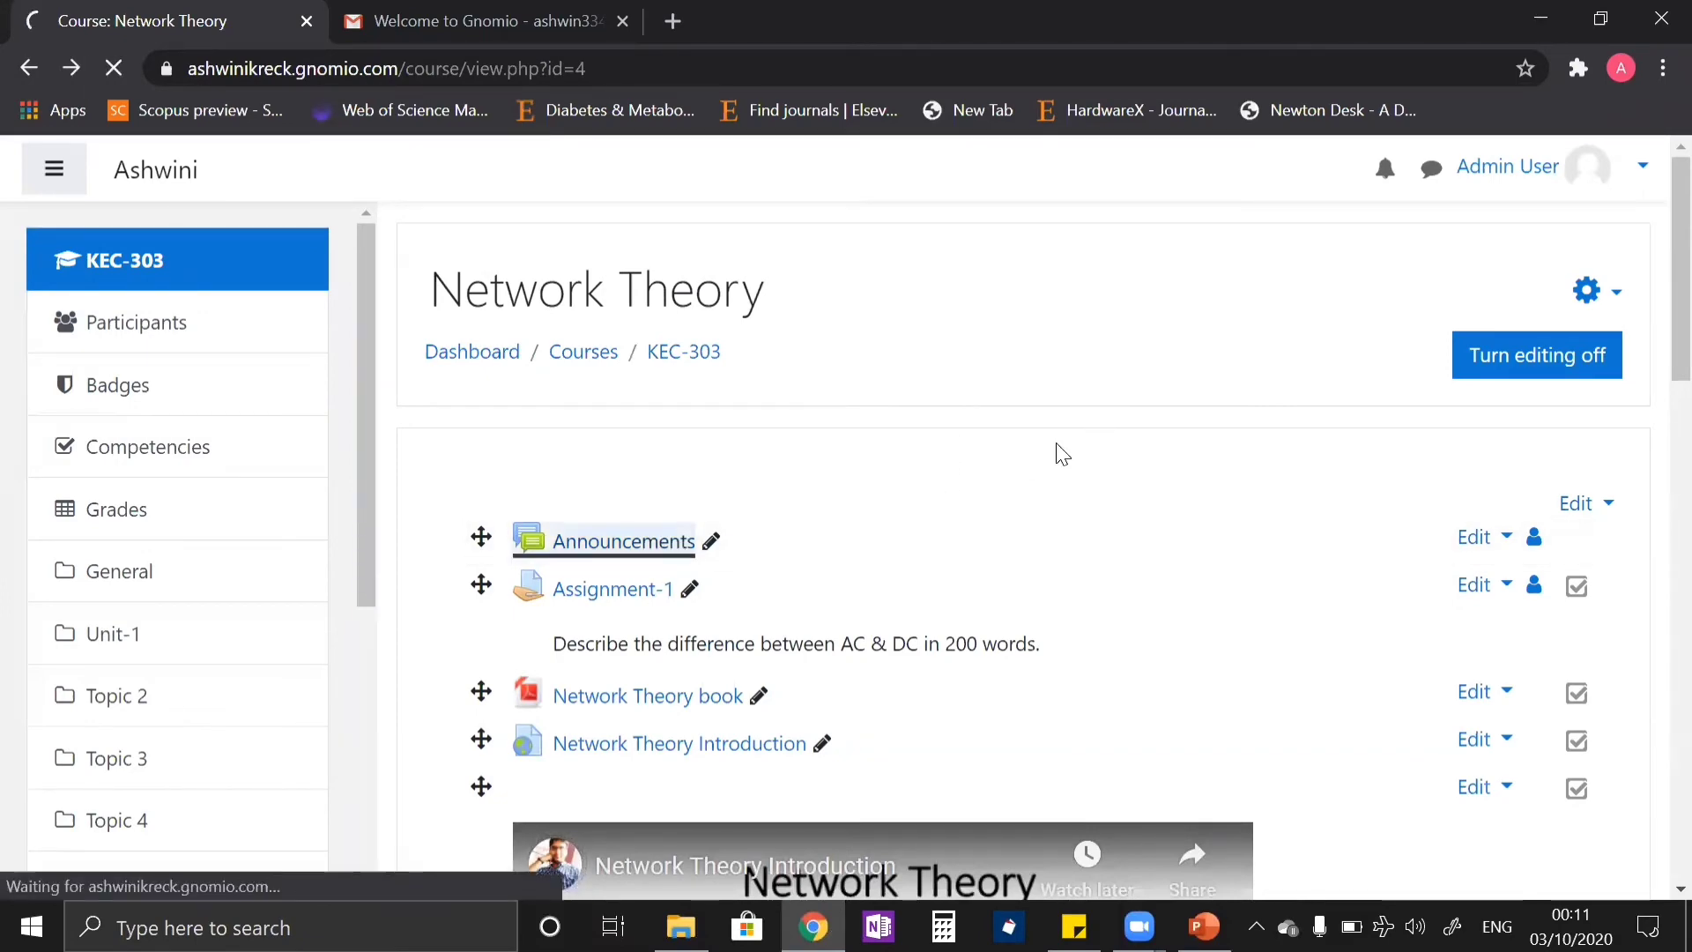
scroll(840, 527, "down", 3)
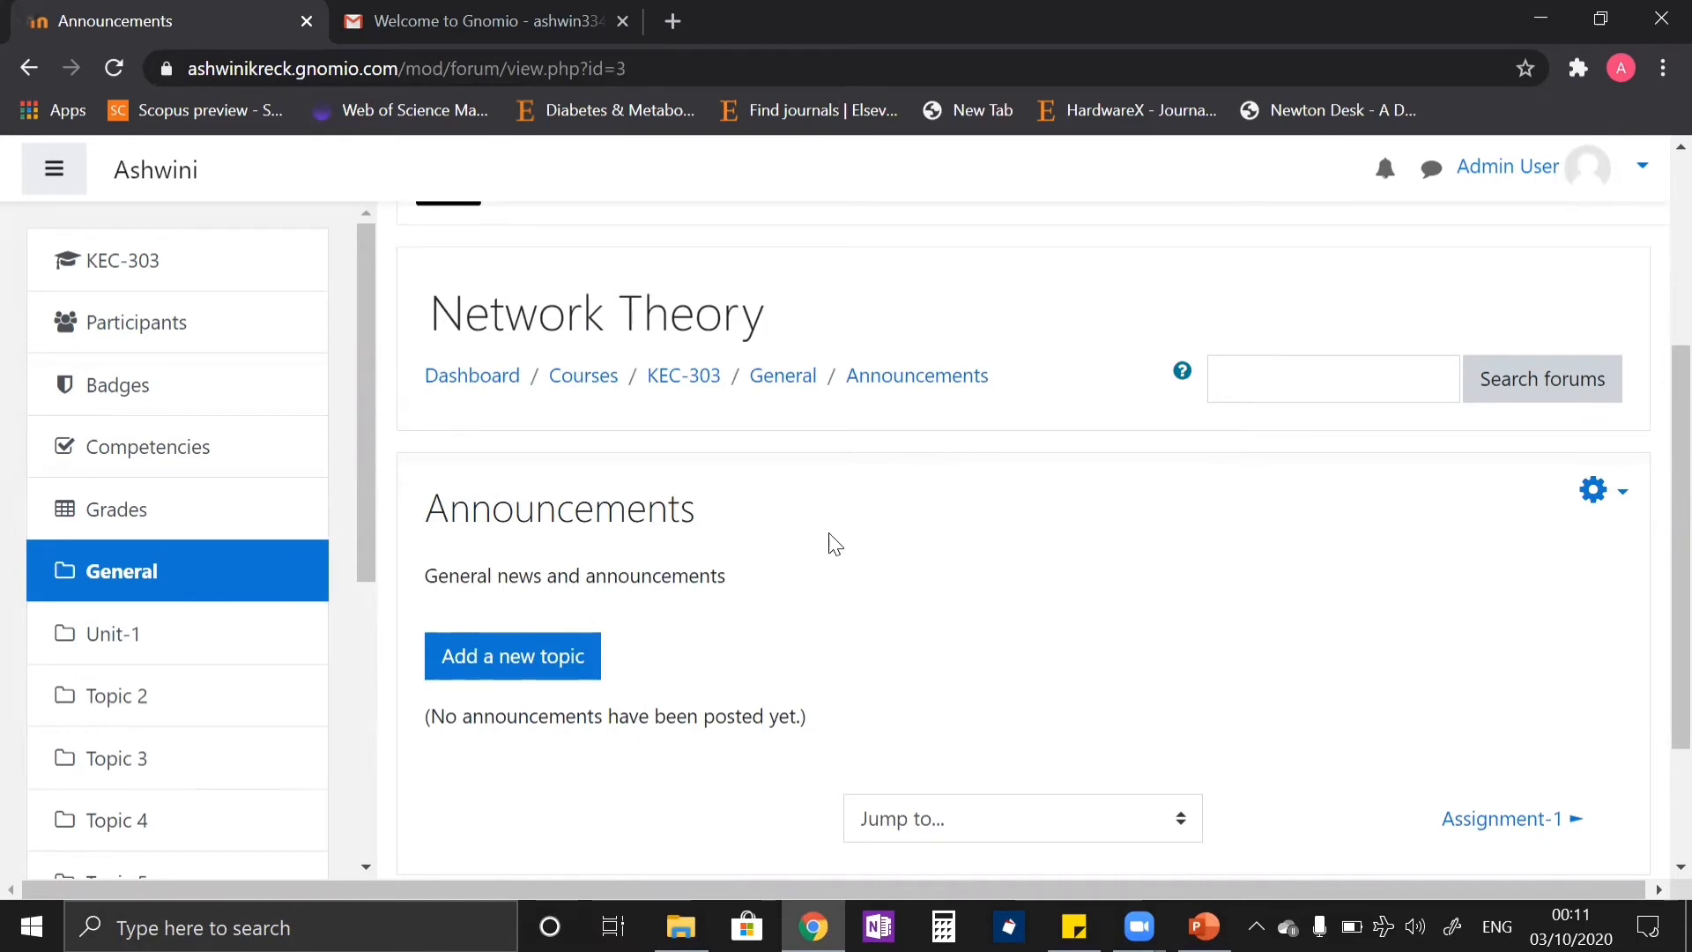
left_click(559, 653)
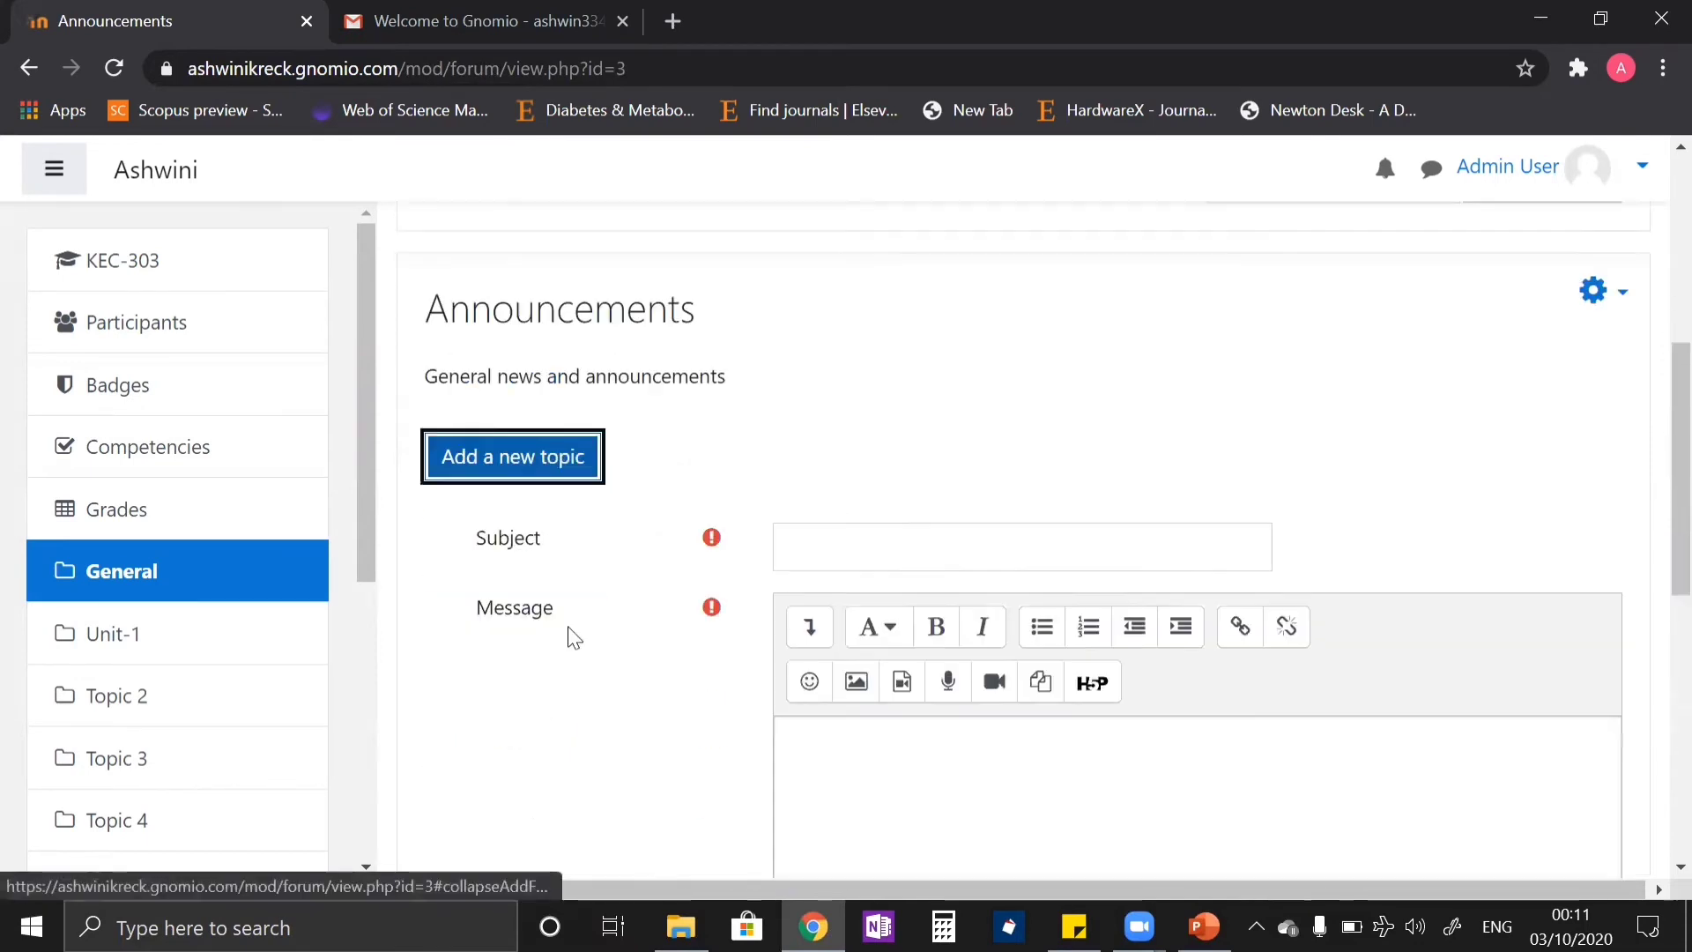
scroll(930, 608, "down", 3)
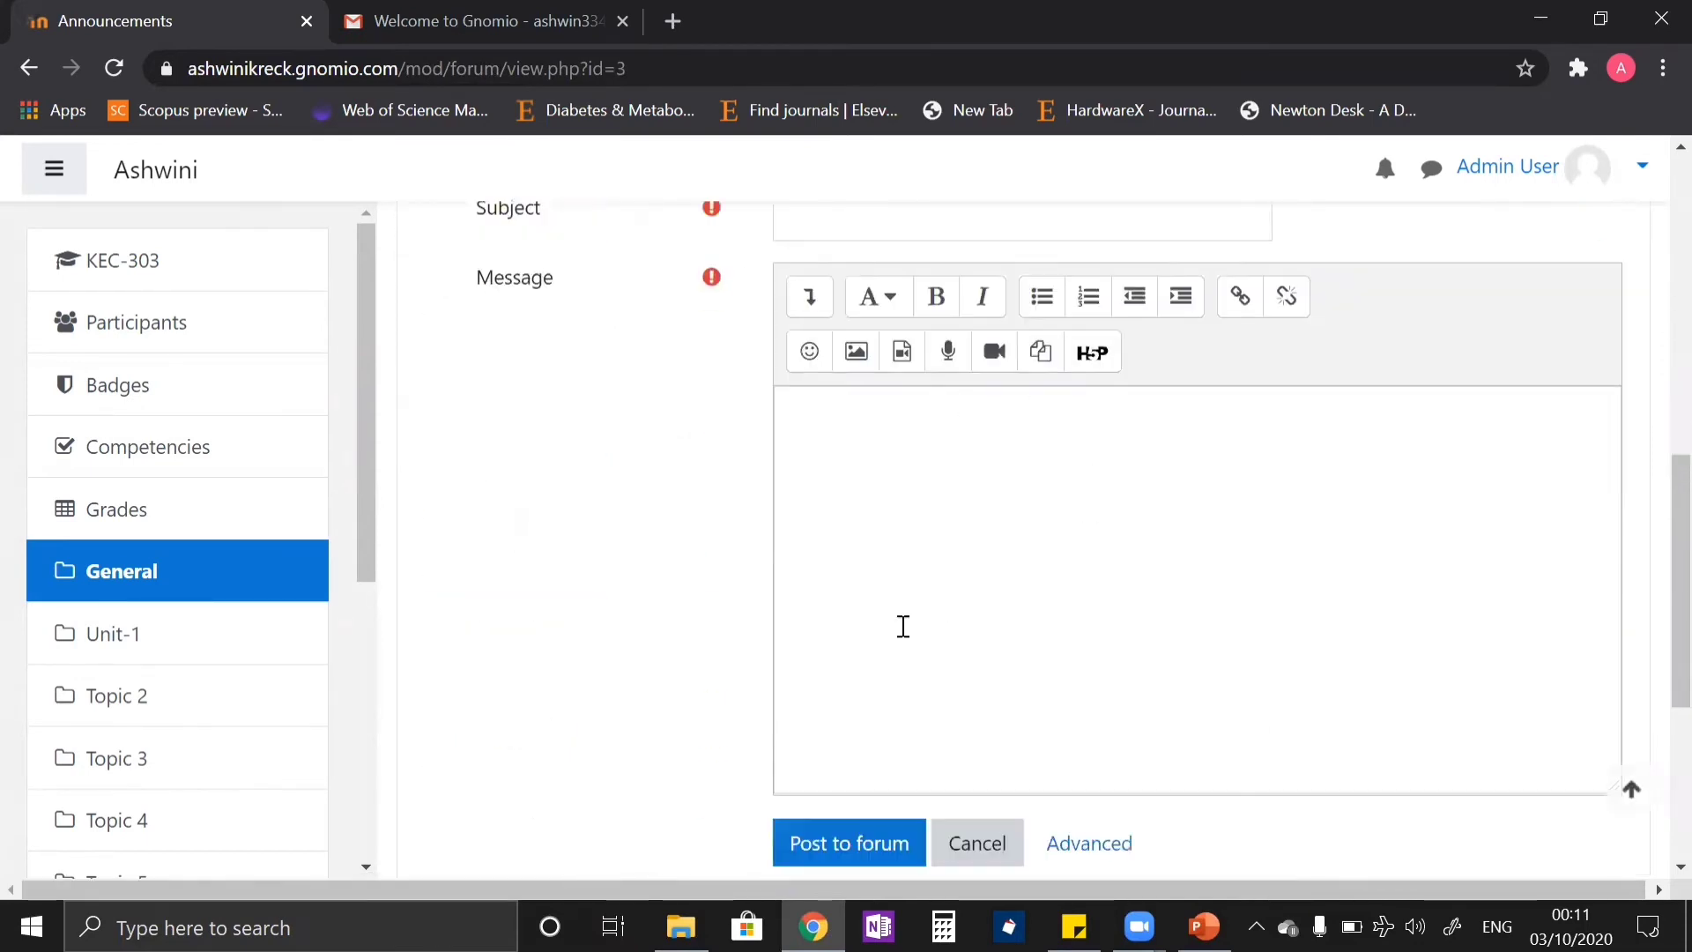
scroll(861, 702, "down", 4)
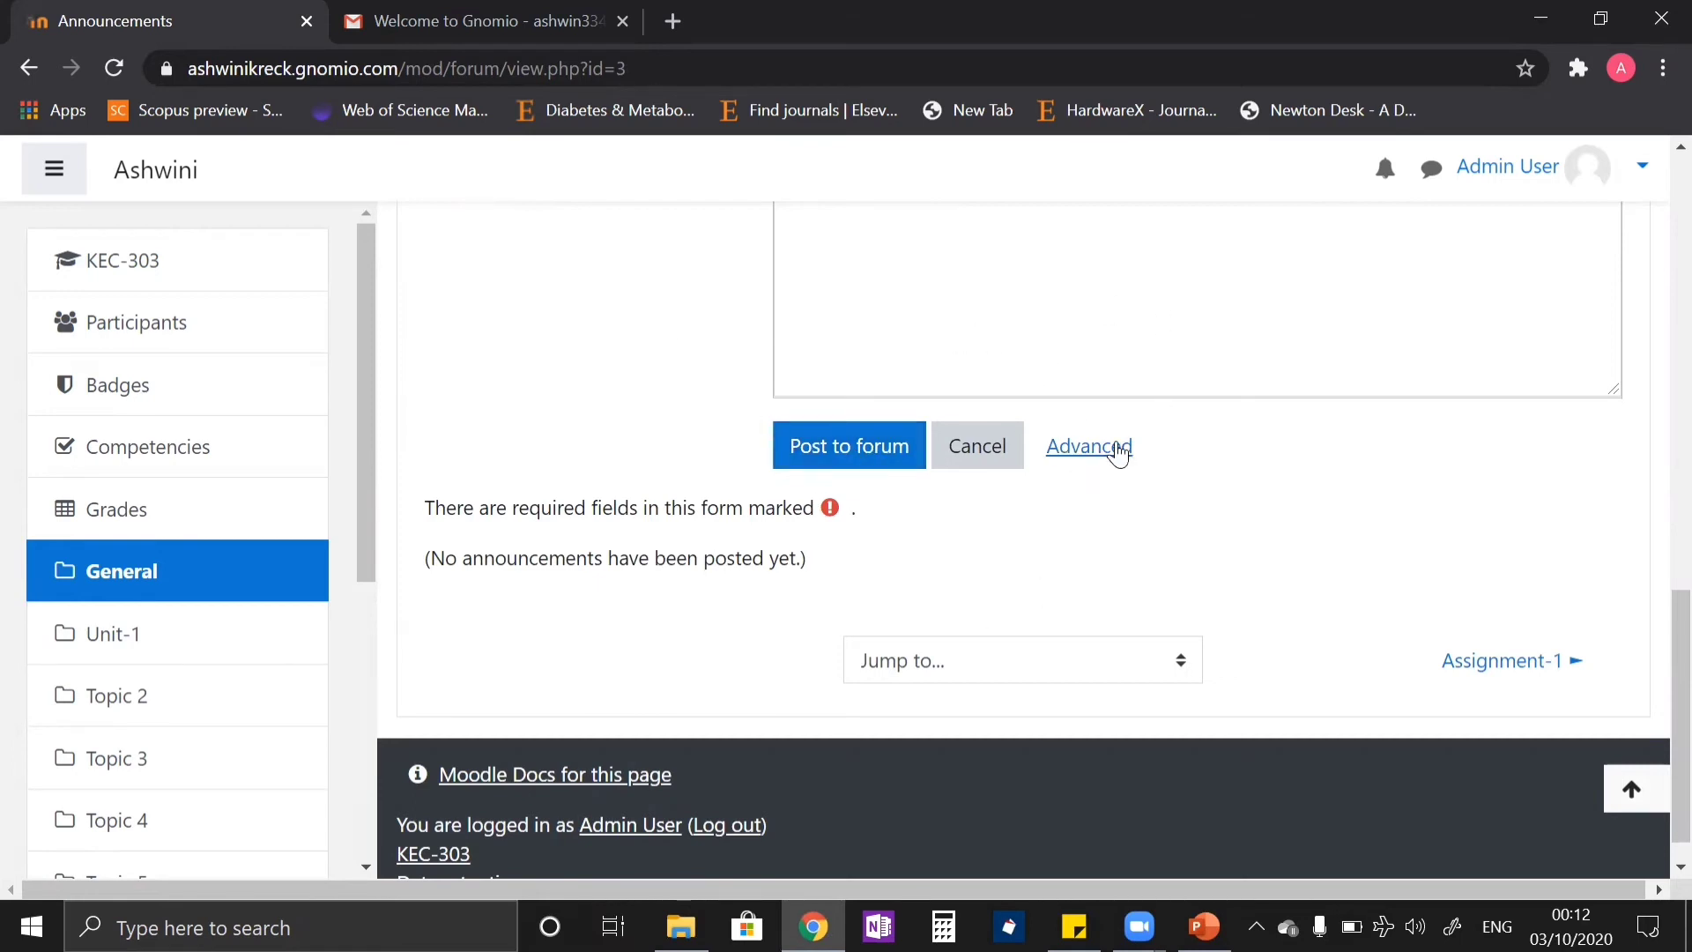
scroll(1119, 453, "up", 2)
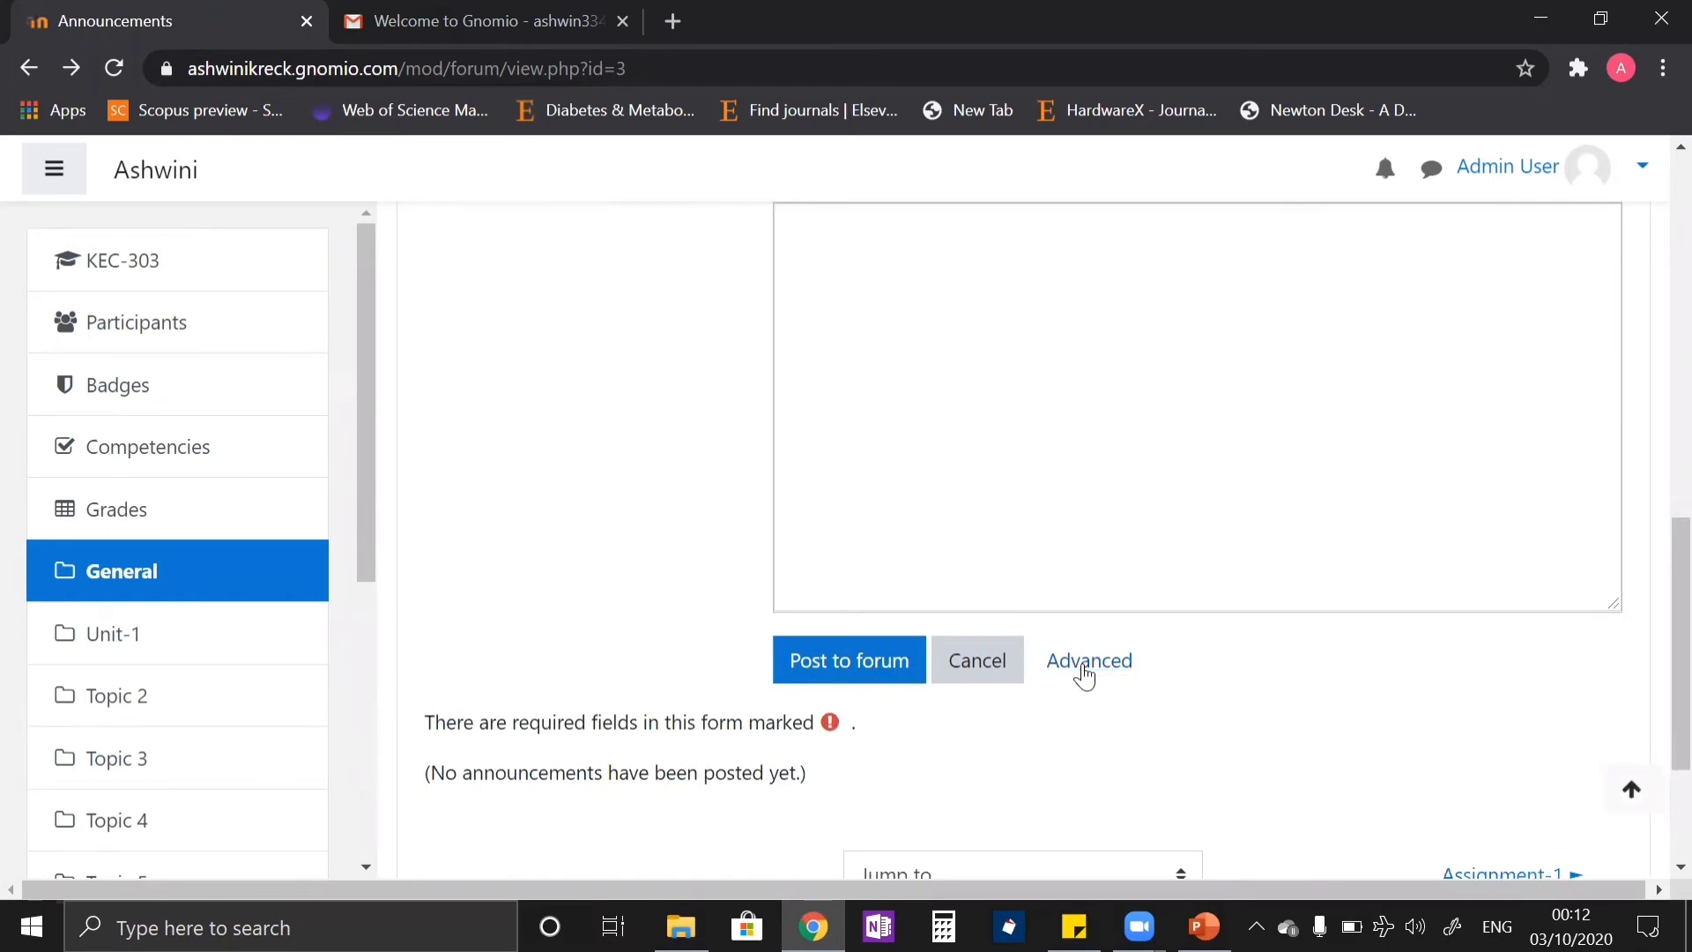
- Examine the advanced options for the new announcement topic and enable sending forum post notifications with no editing-time delay
left_click(1082, 668)
scroll(1259, 541, "down", 3)
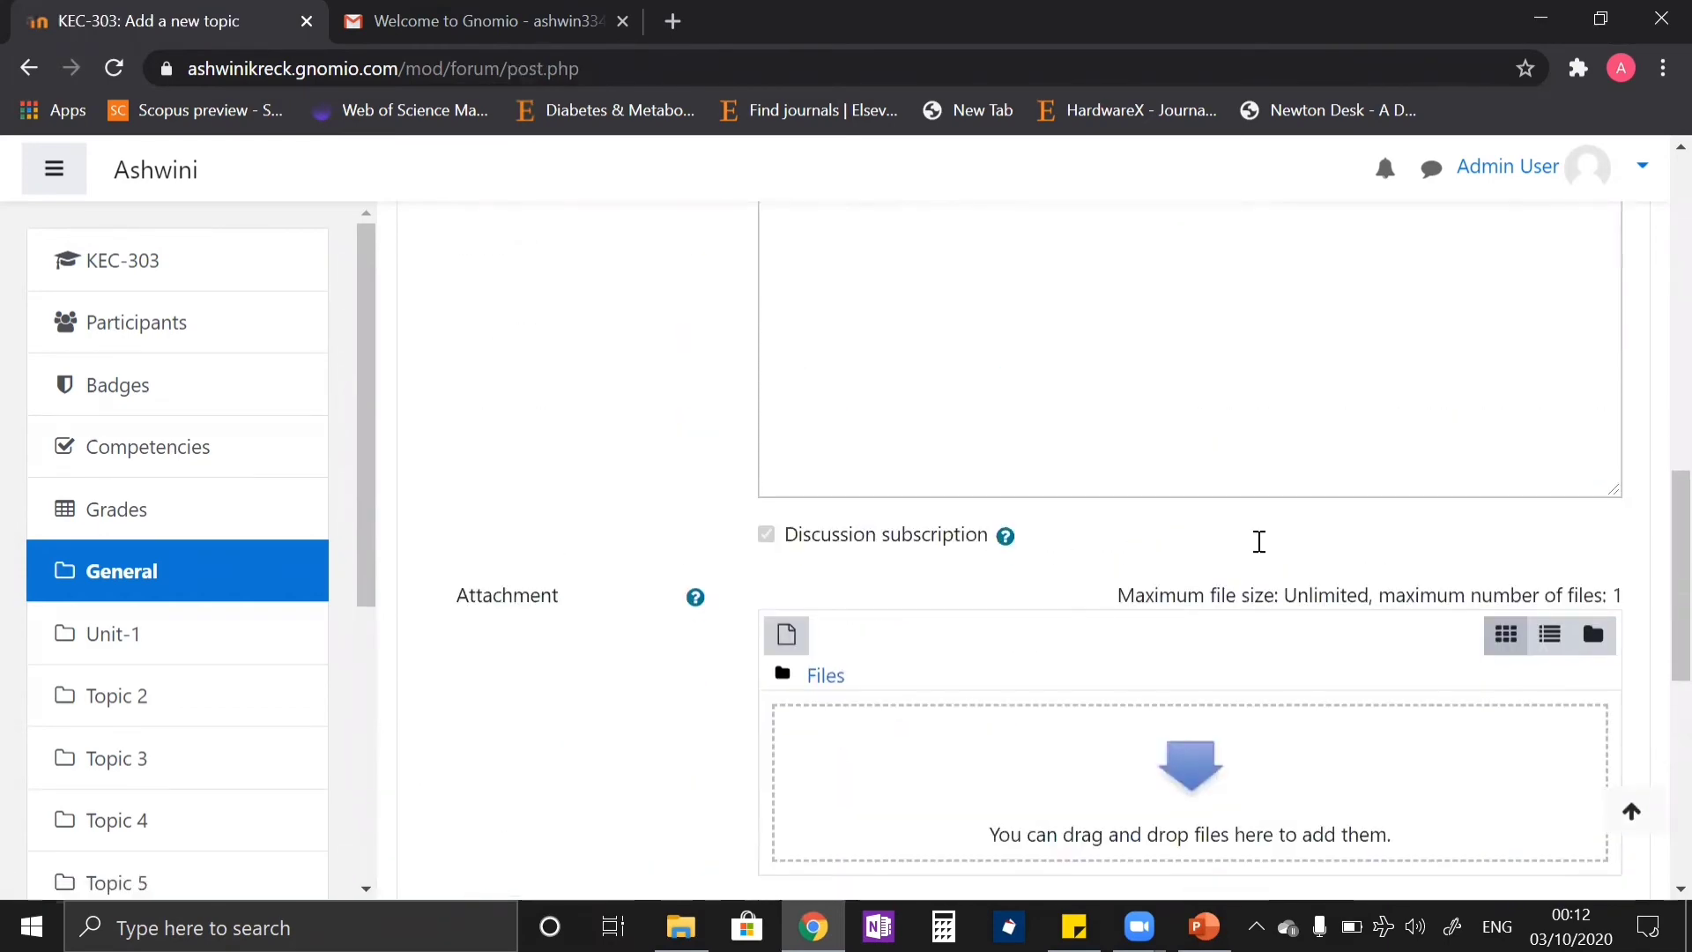
scroll(1260, 541, "down", 3)
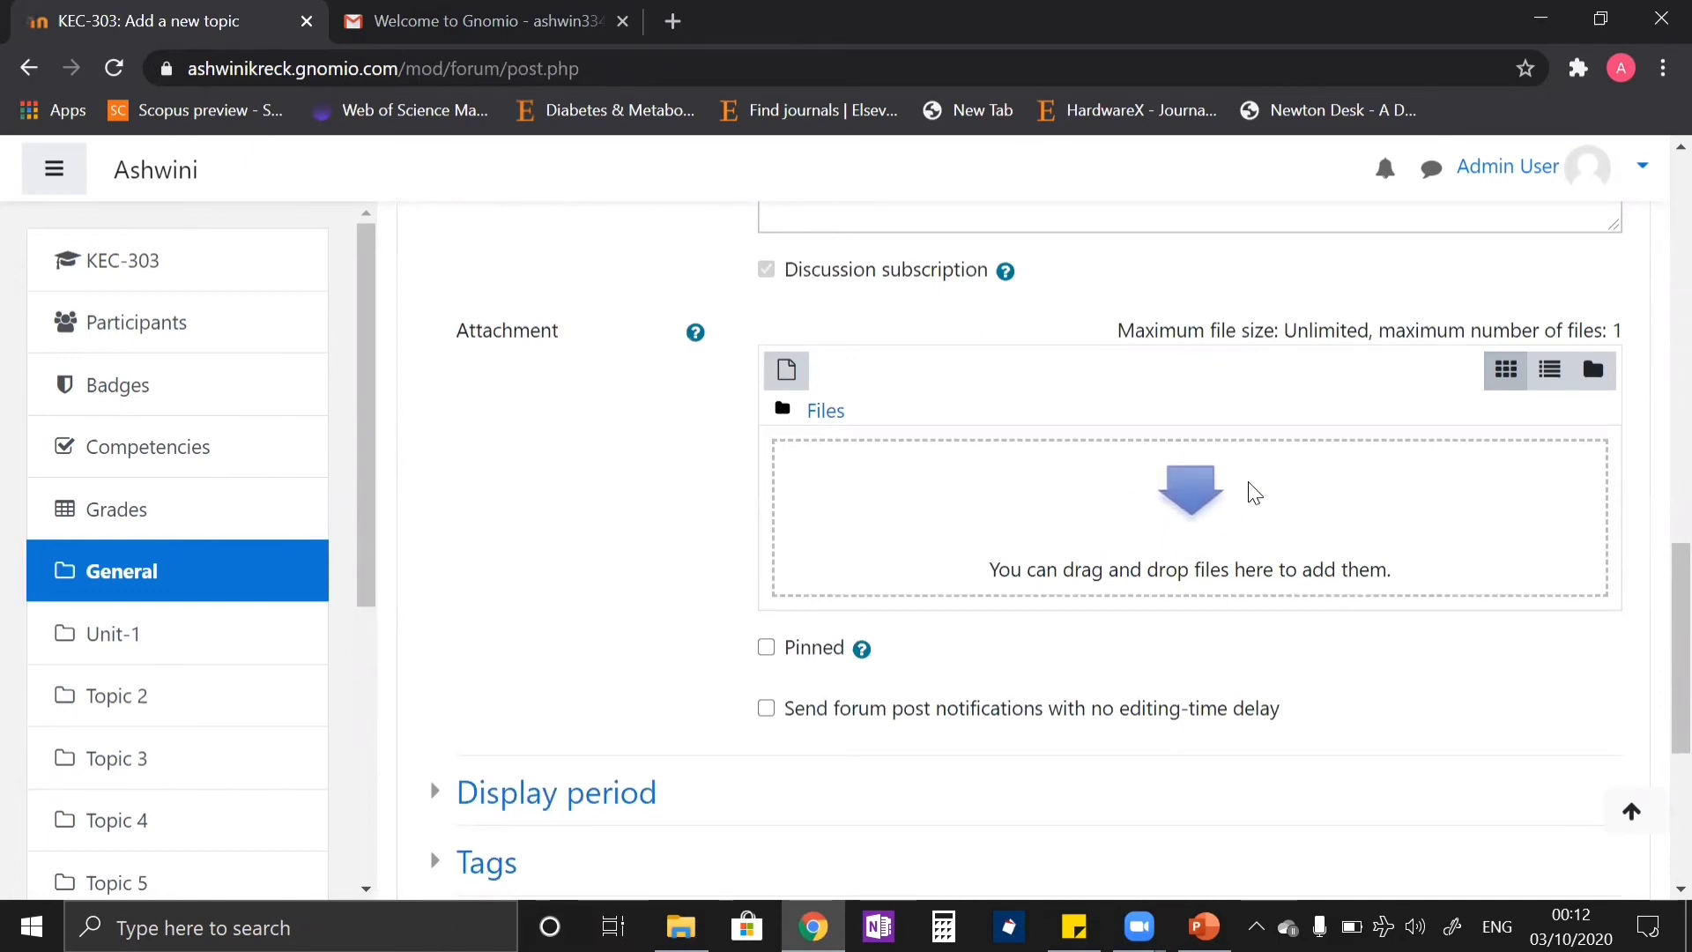
scroll(1000, 599, "down", 2)
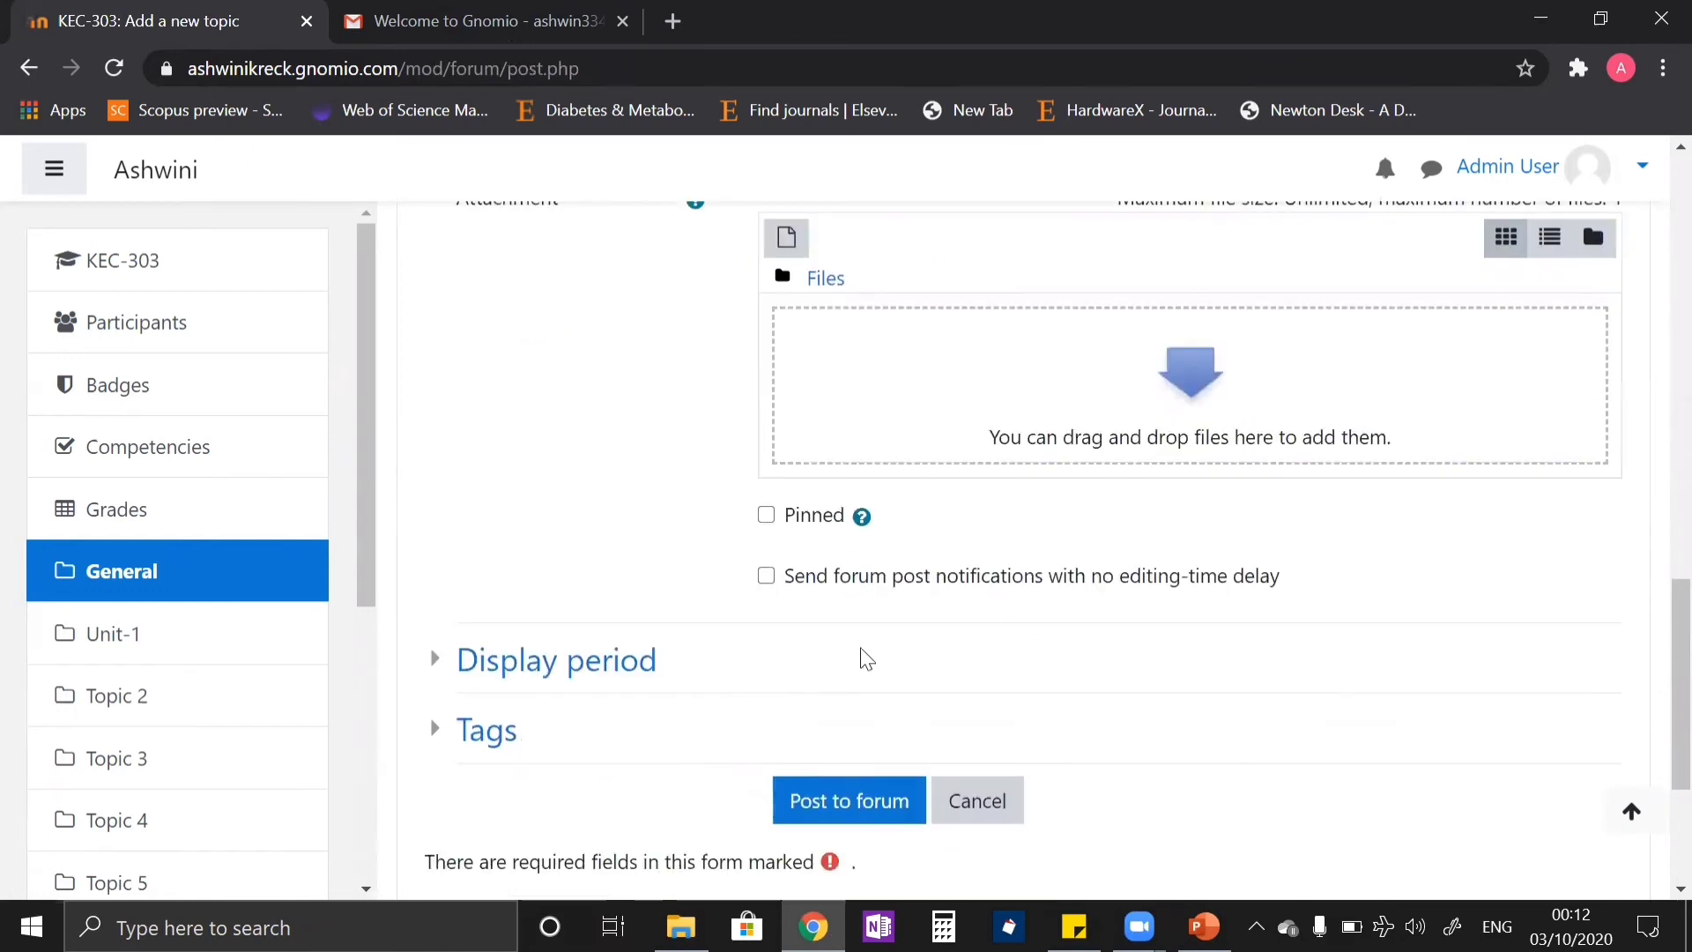
left_click(766, 580)
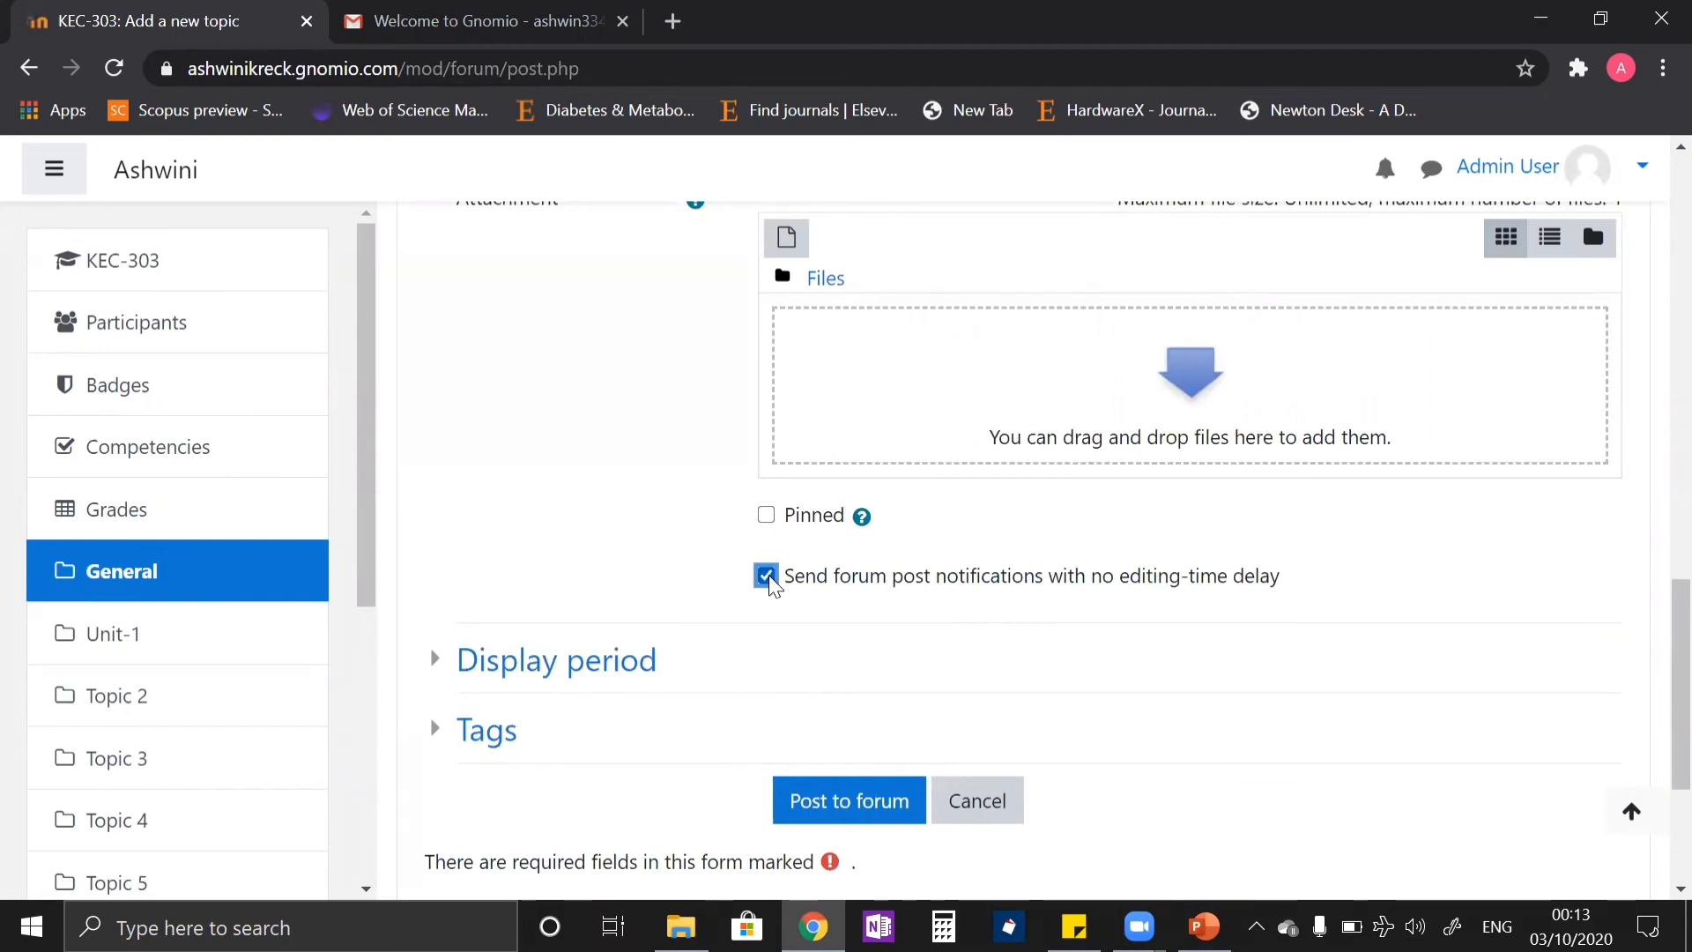
scroll(1148, 569, "up", 9)
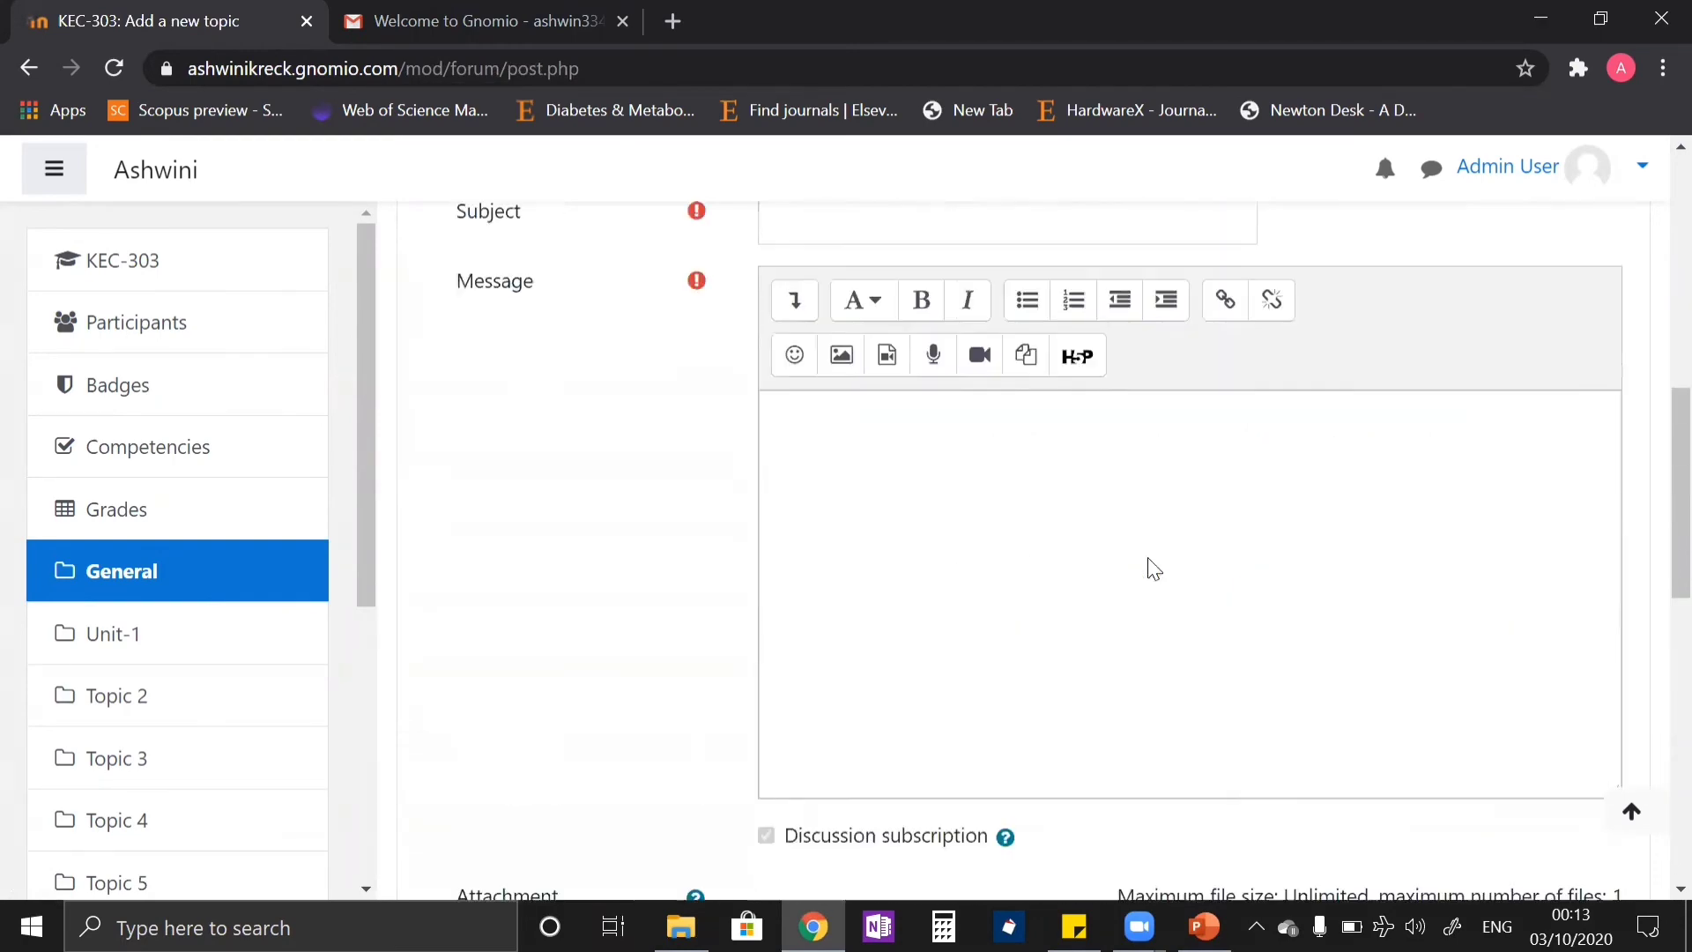
scroll(1149, 564, "down", 10)
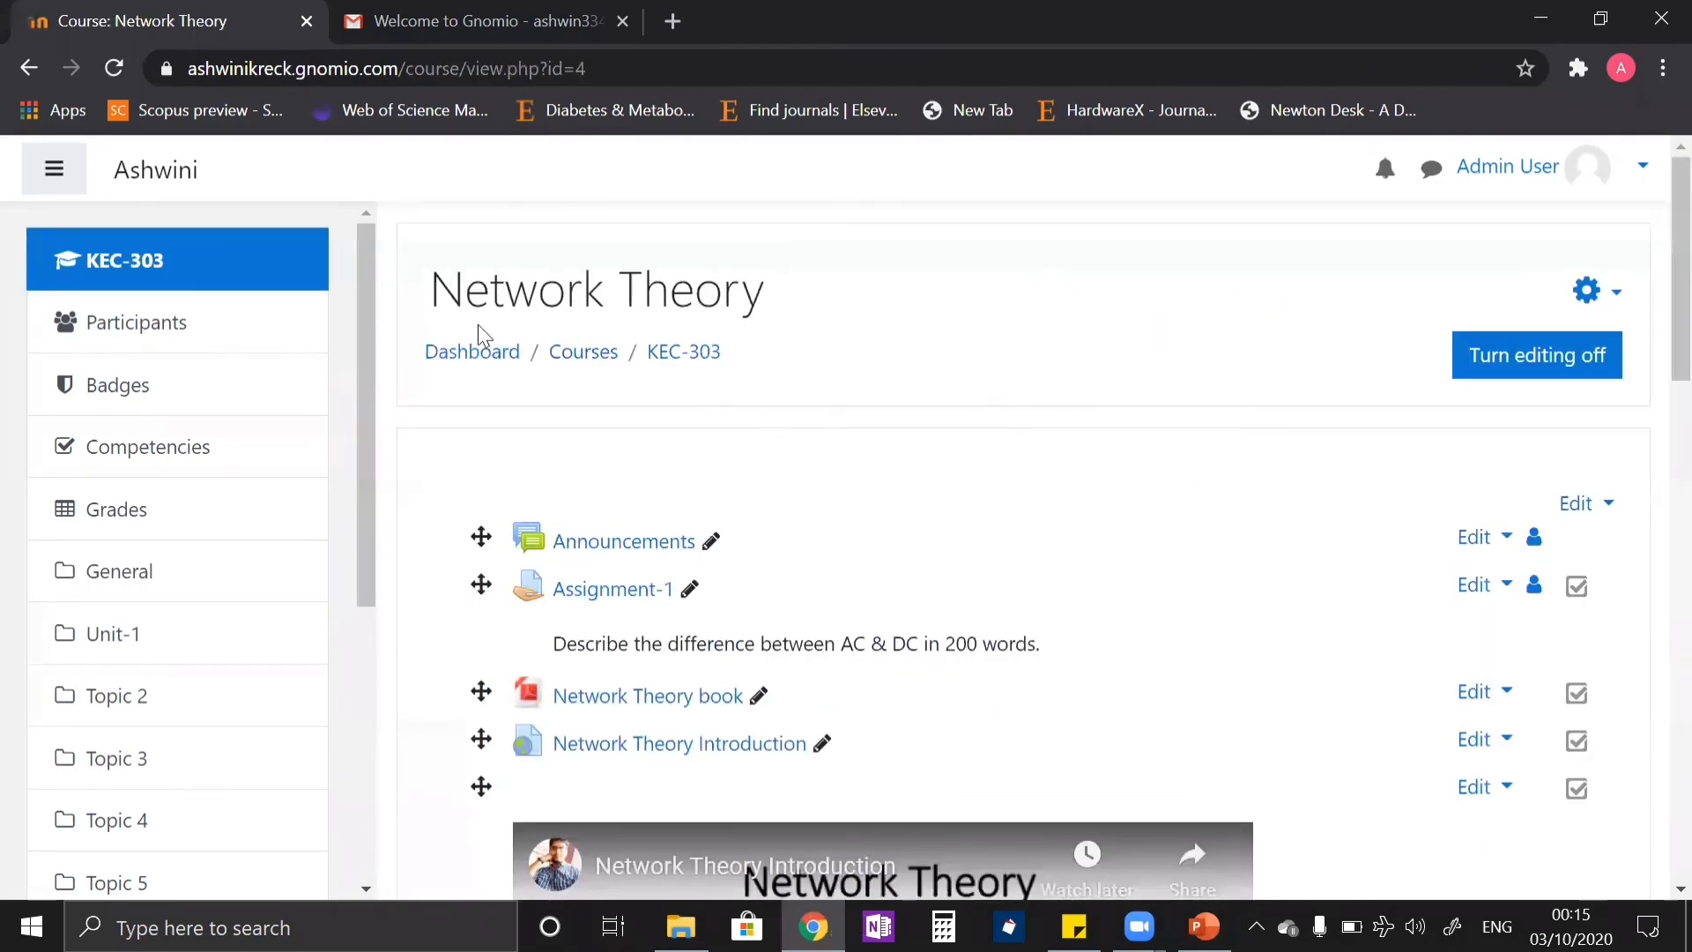
- Leave the Network Theory course for the Dashboard and open the Appearance settings in Site administration
left_click(463, 351)
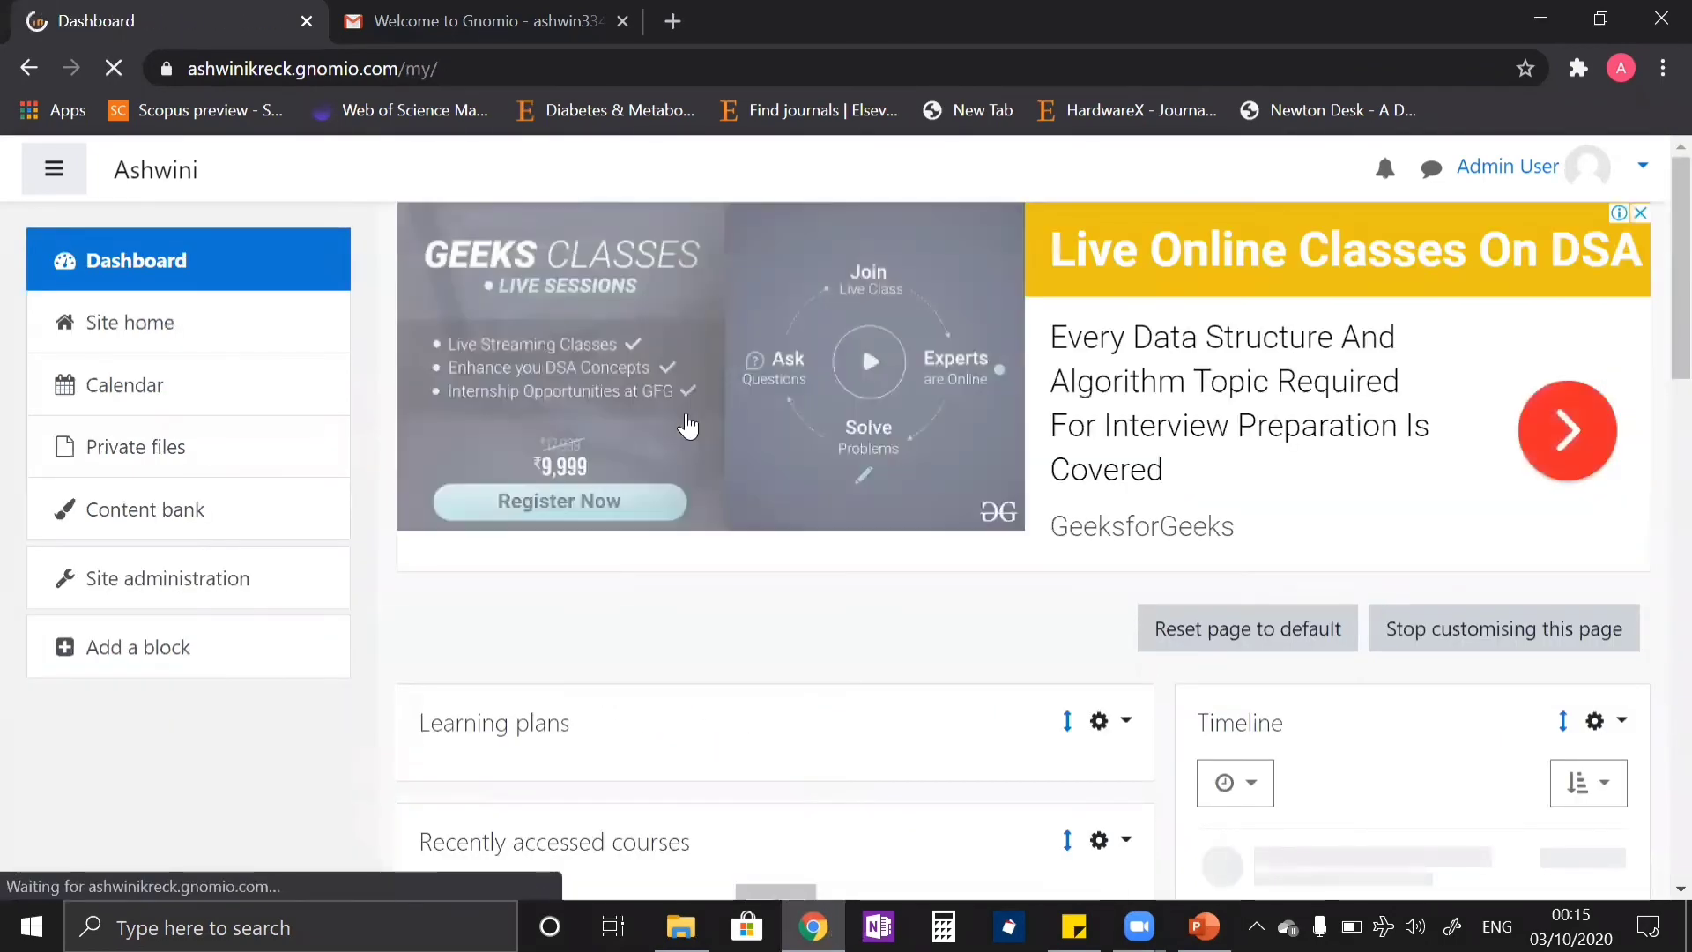
scroll(696, 414, "down", 3)
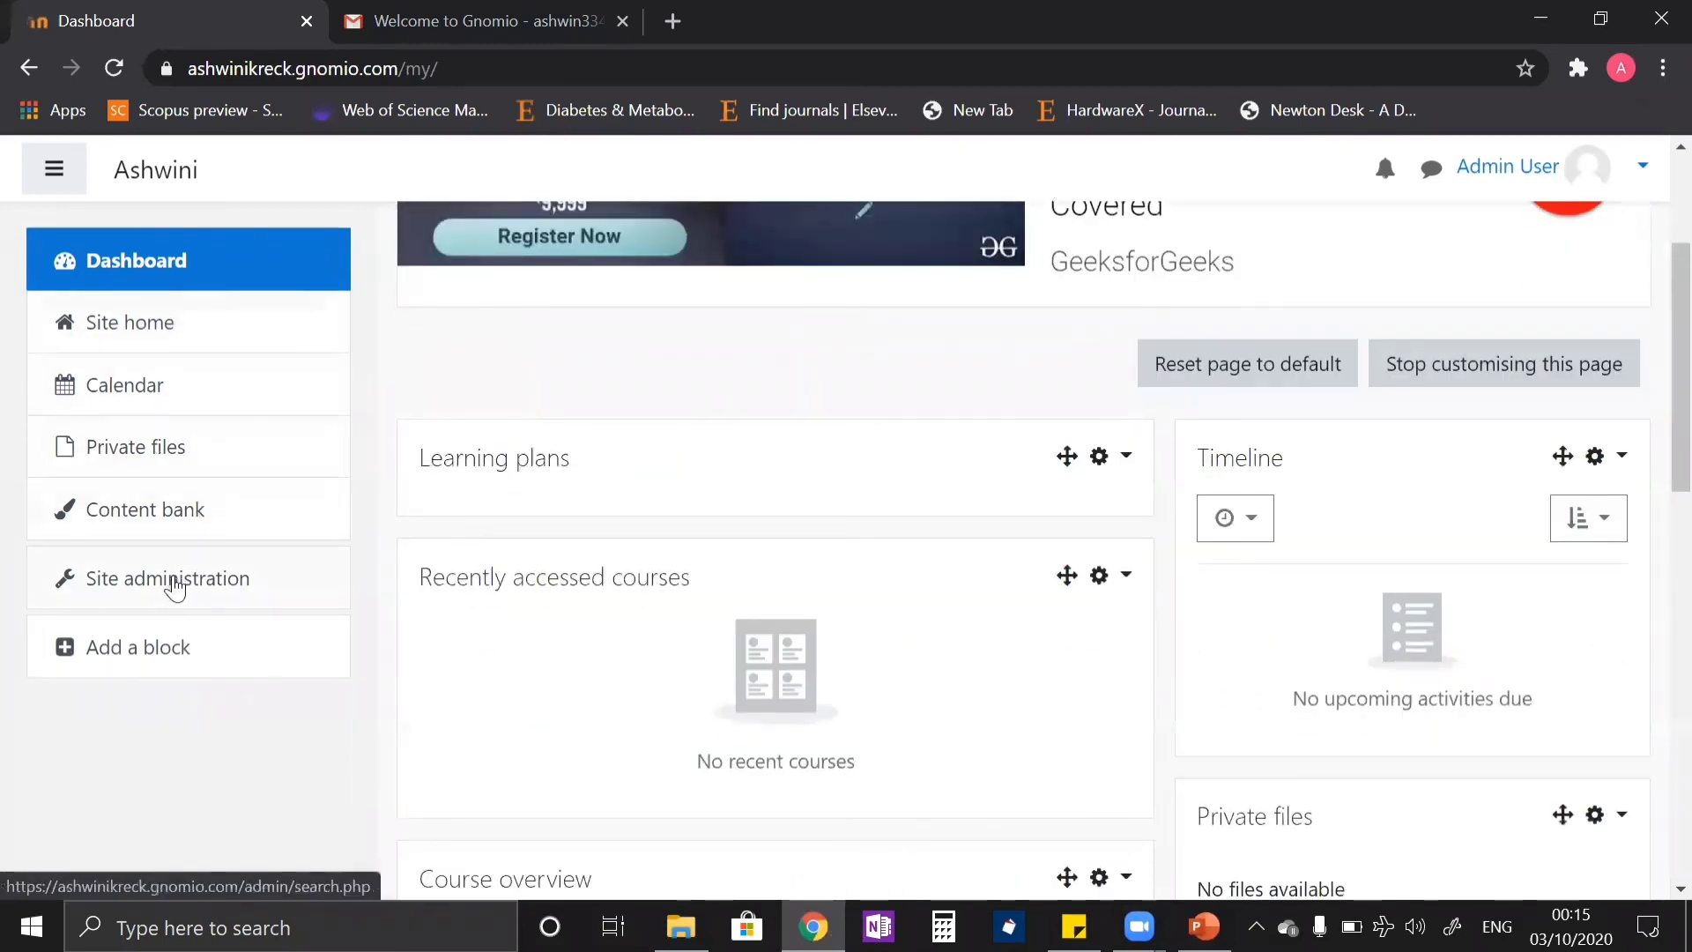
left_click(193, 586)
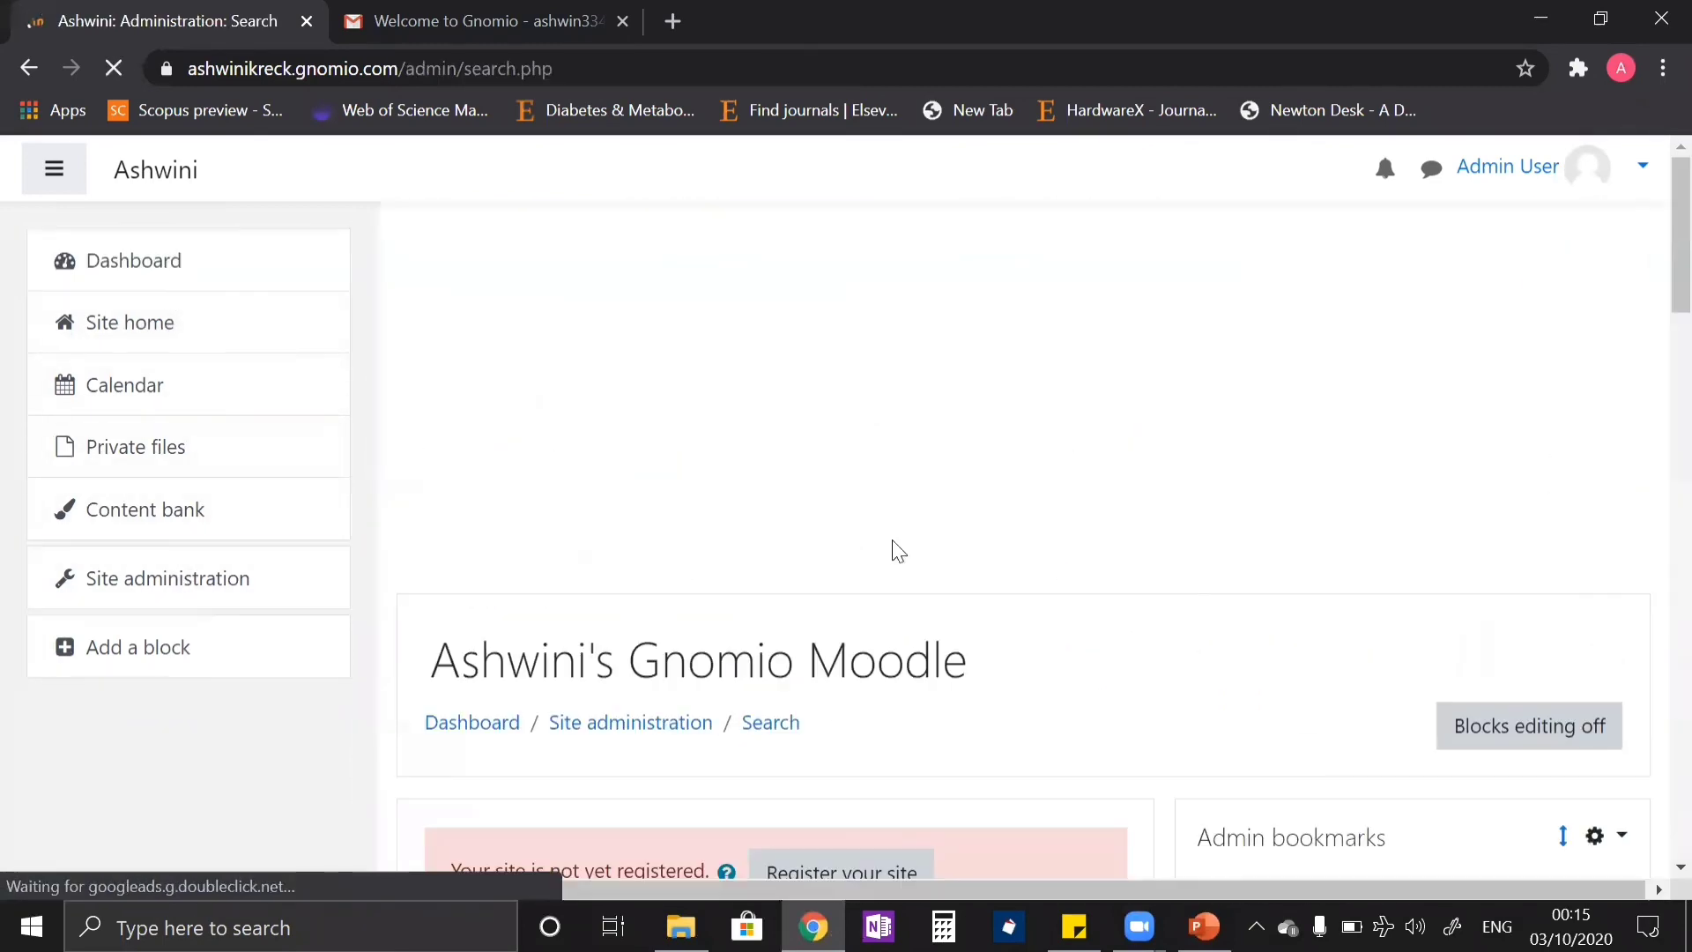
scroll(896, 551, "down", 5)
scroll(1284, 591, "down", 3)
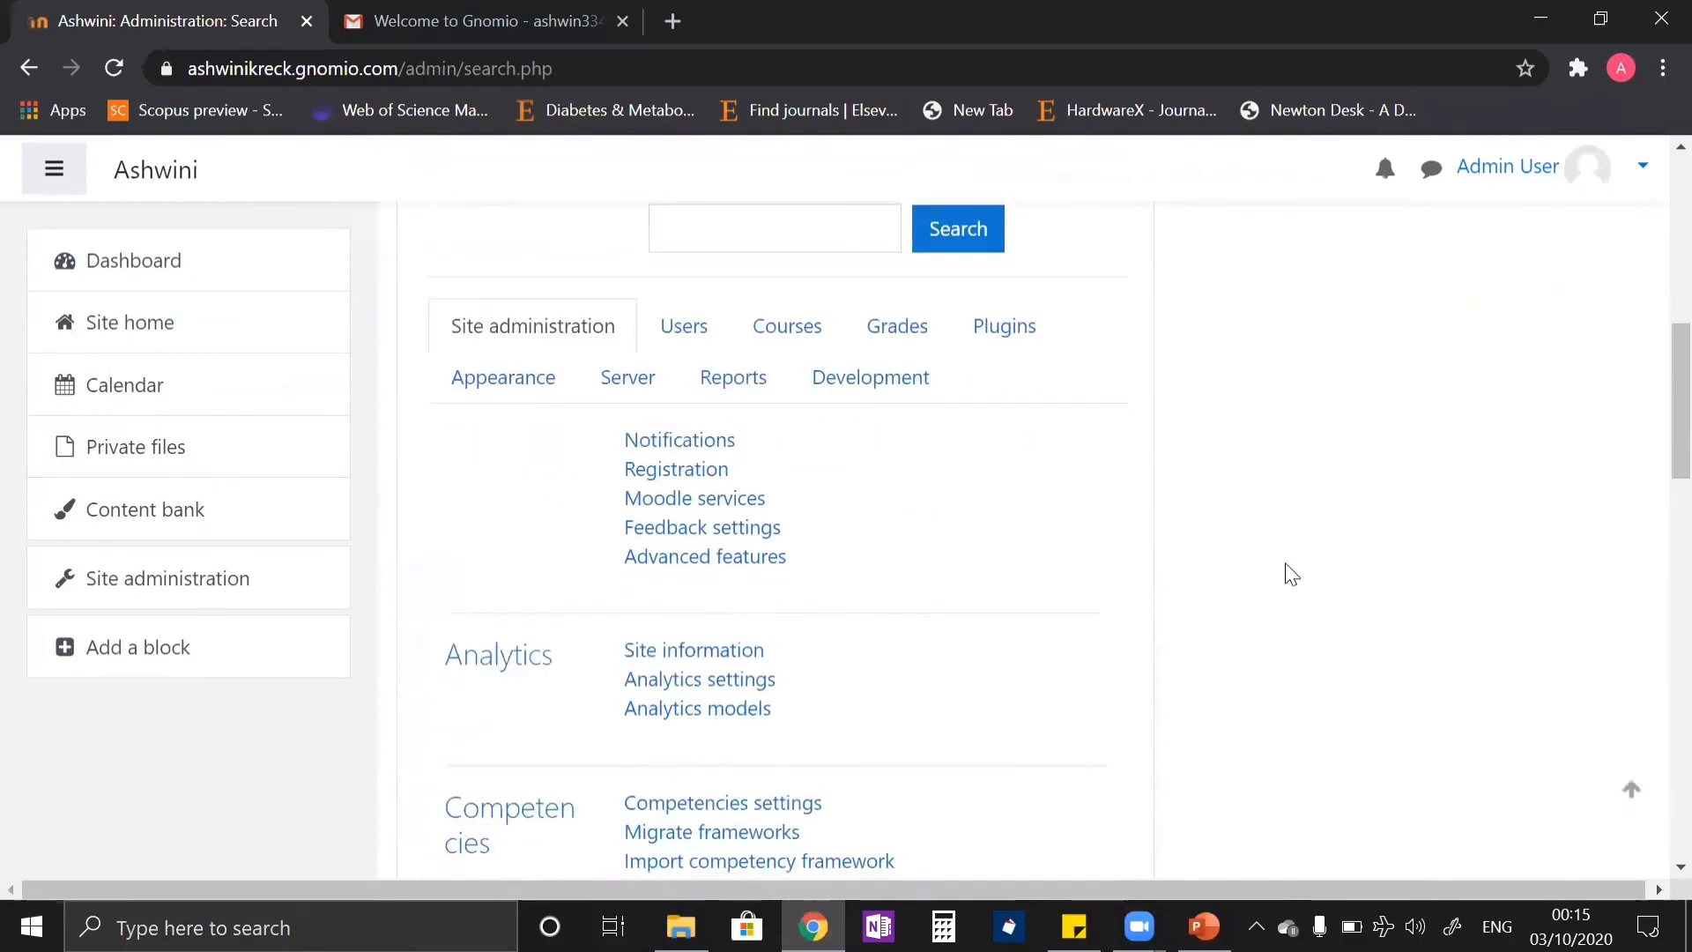
left_click(507, 394)
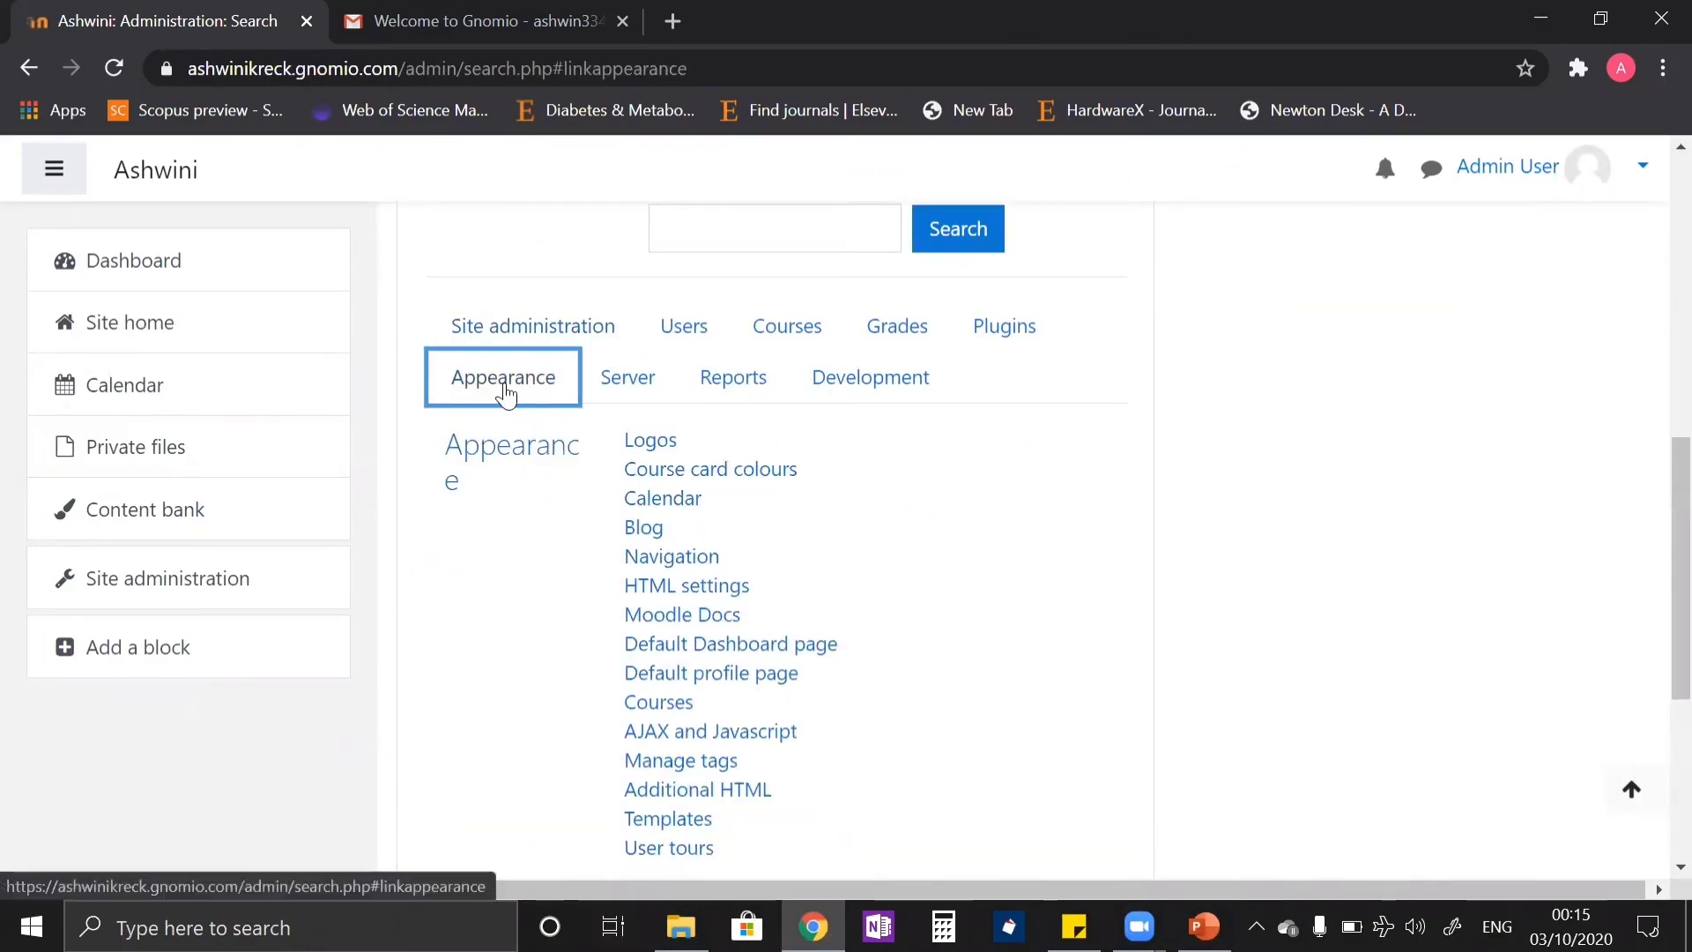
- Open the Theme selector, view the themes available for the default device, and return to the Appearance settings without changing the theme
scroll(999, 520, "down", 3)
scroll(994, 520, "up", 3)
scroll(991, 520, "down", 5)
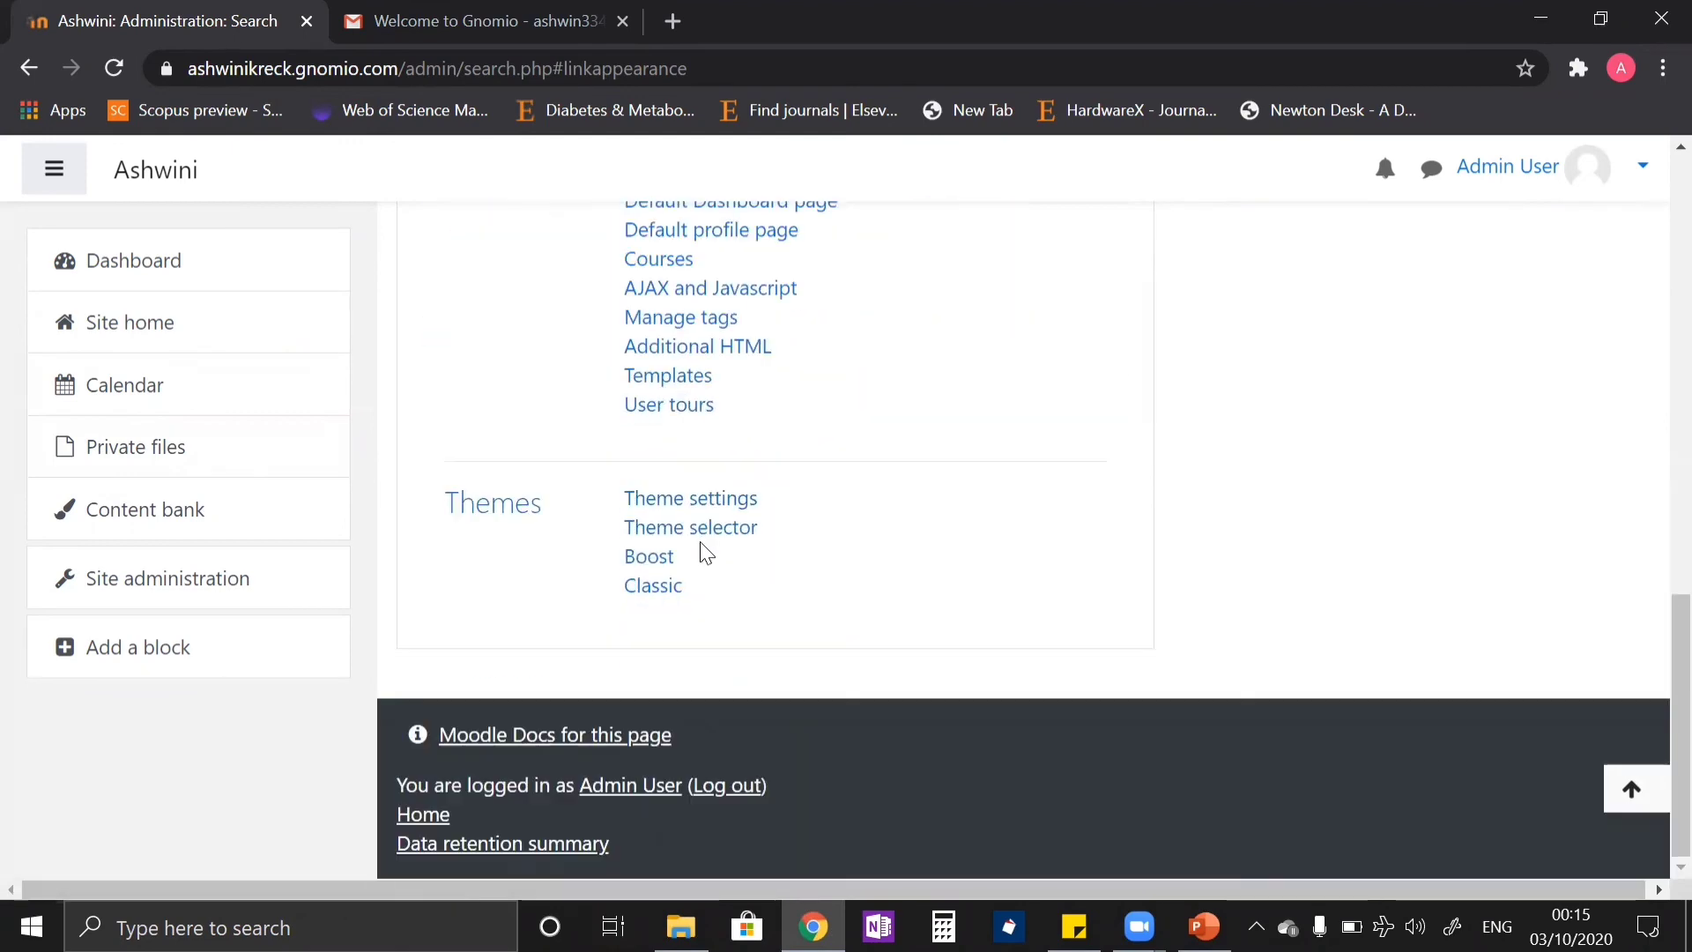
left_click(698, 529)
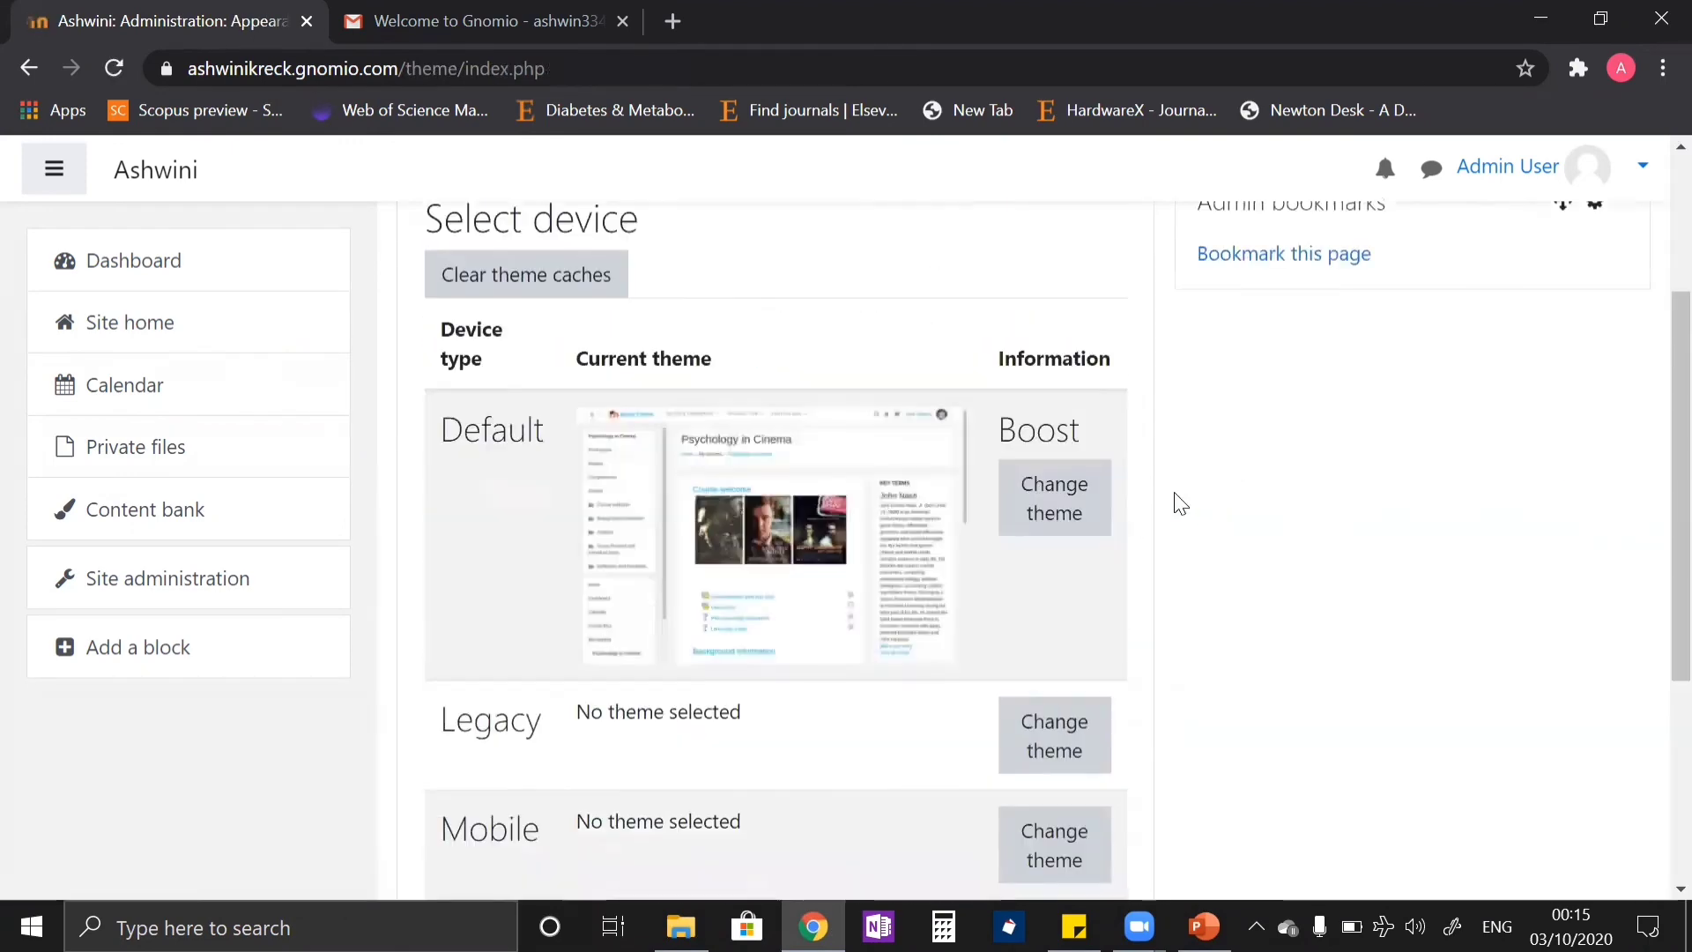
scroll(868, 498, "down", 2)
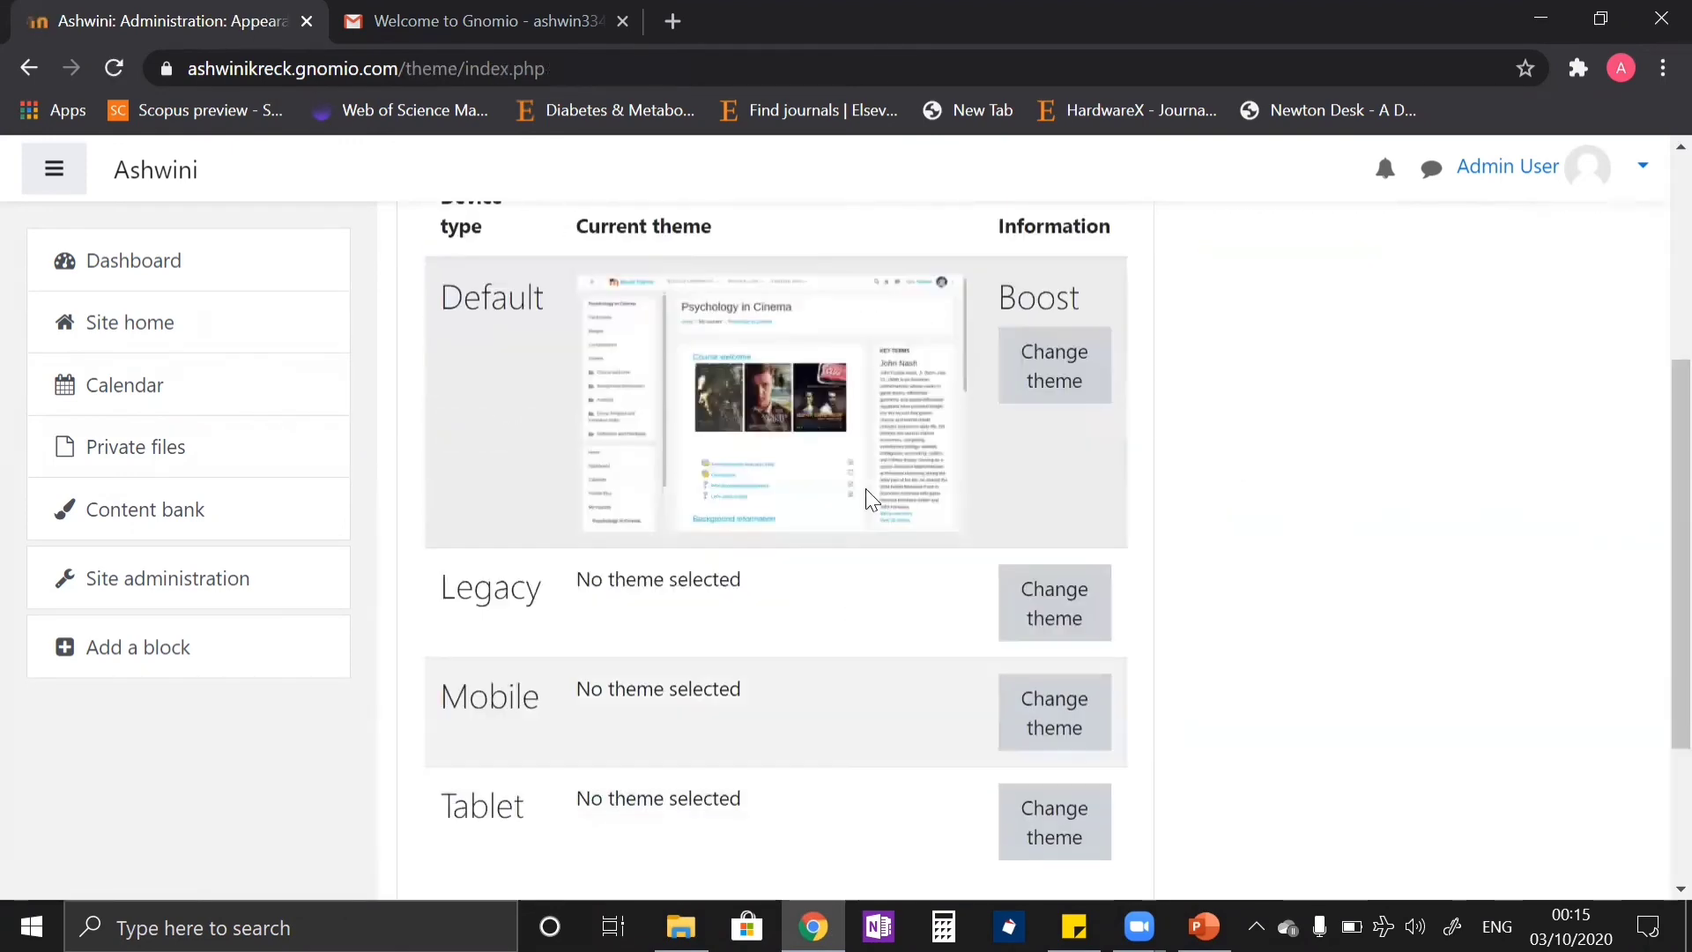
left_click(1059, 381)
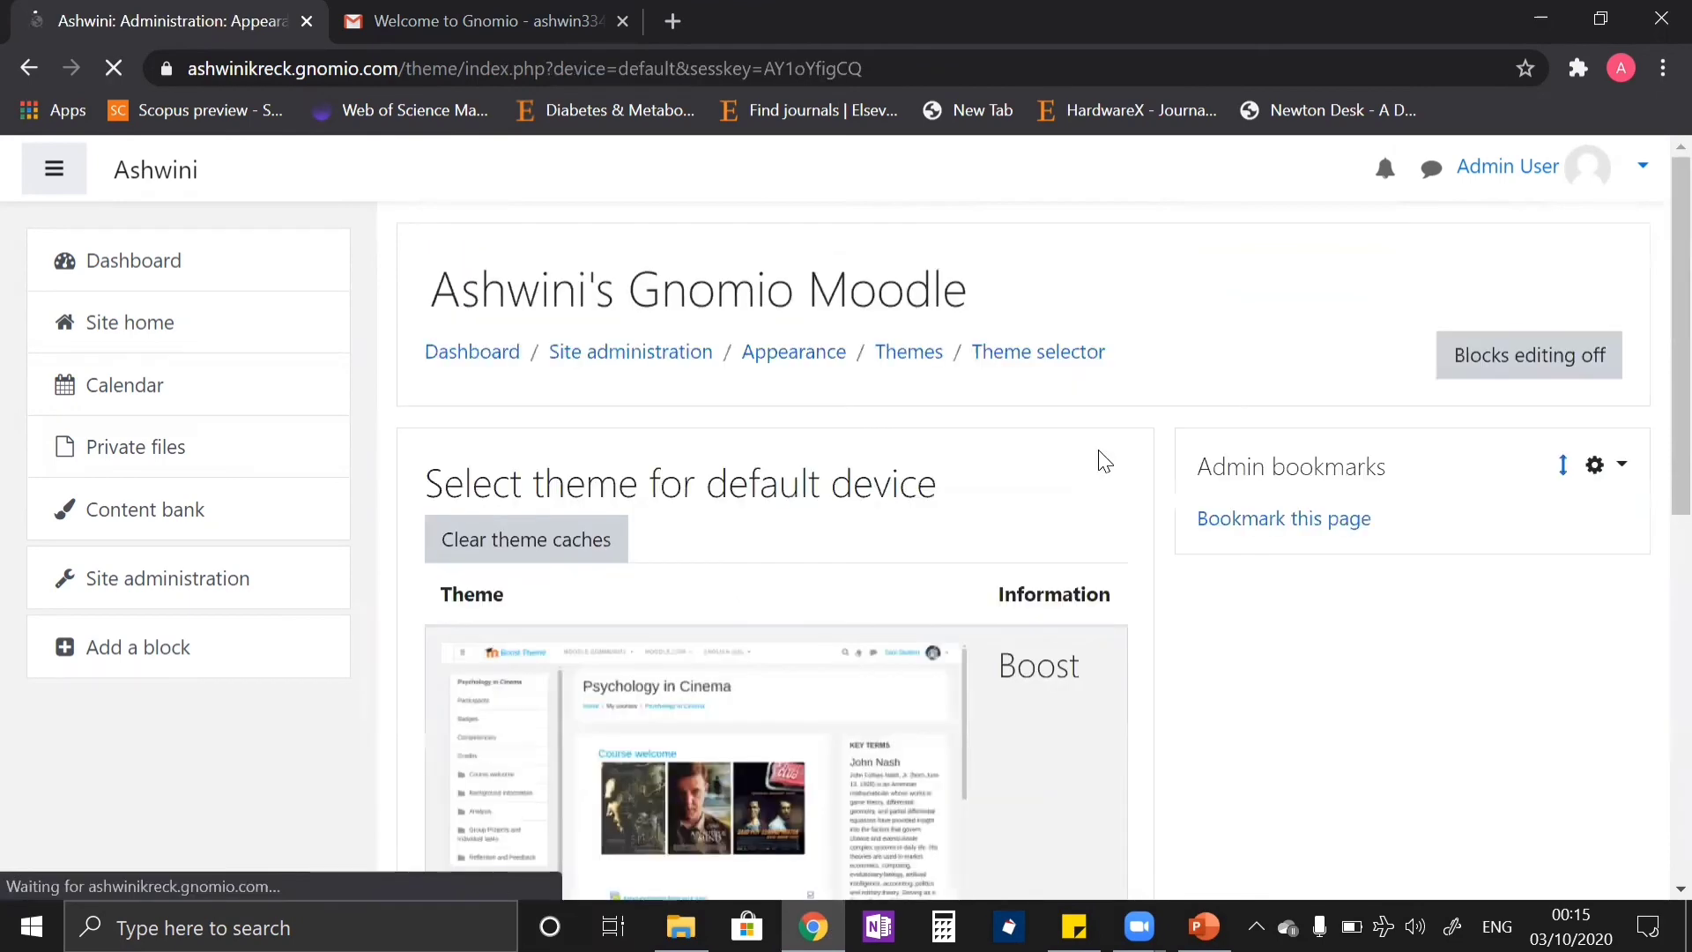
scroll(1100, 458, "down", 5)
key("alt+Left")
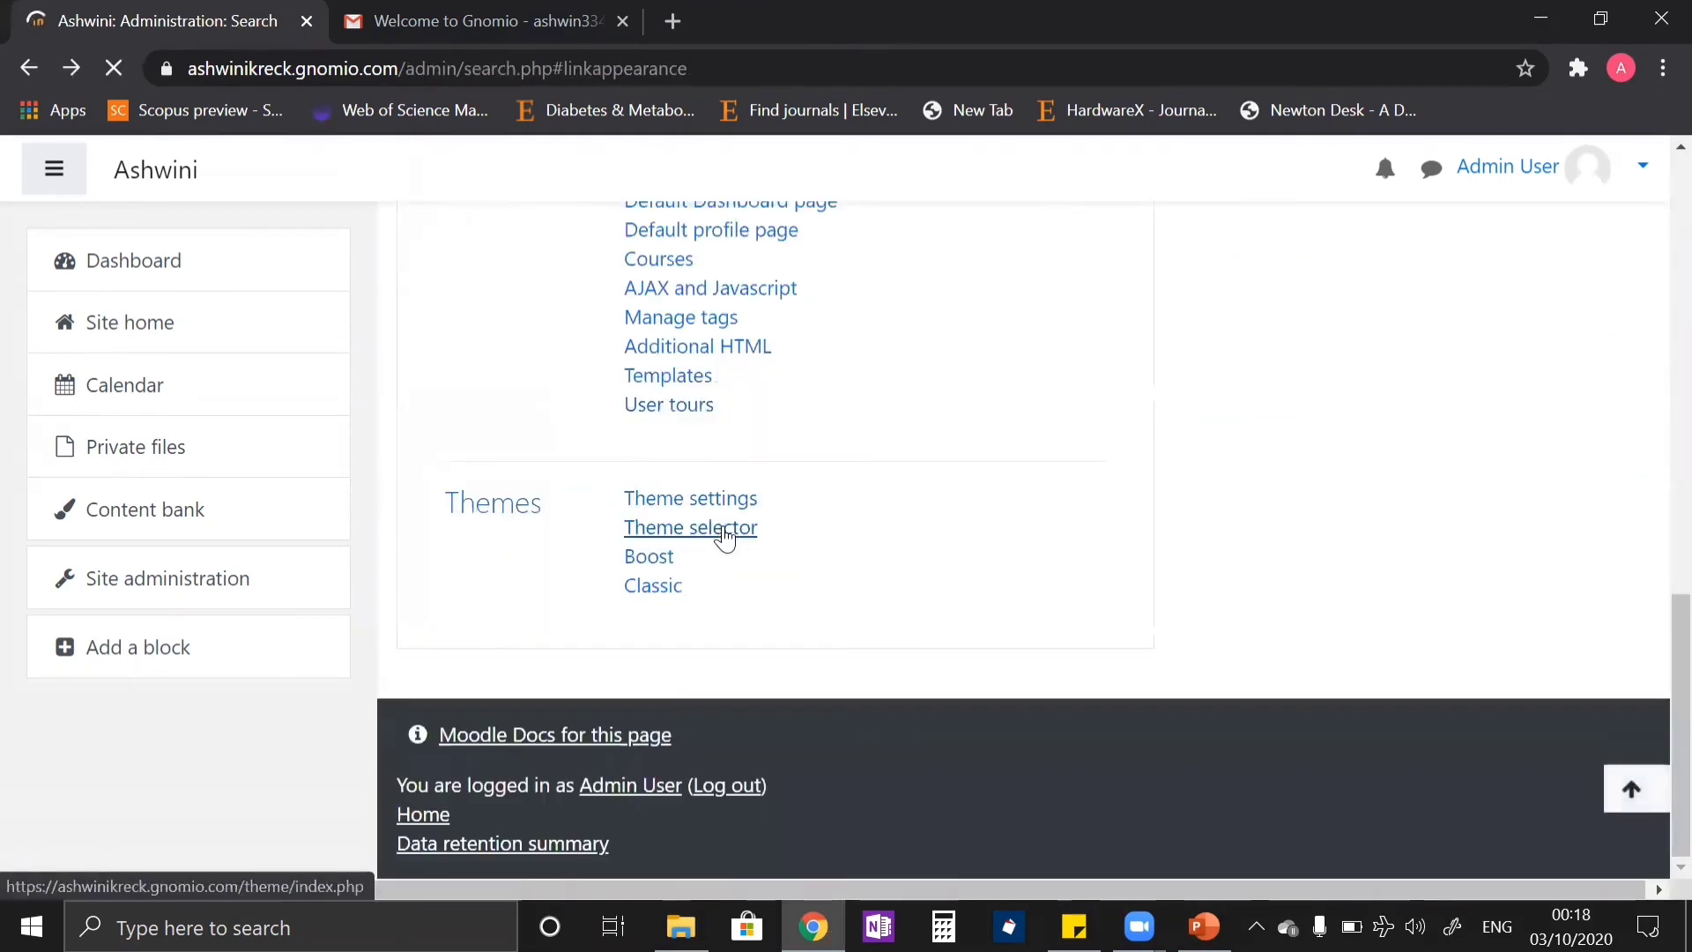
- Open the Logos settings, examine the Logo and Compact logo upload options, and return to the Appearance settings
scroll(706, 484, "up", 5)
left_click(675, 401)
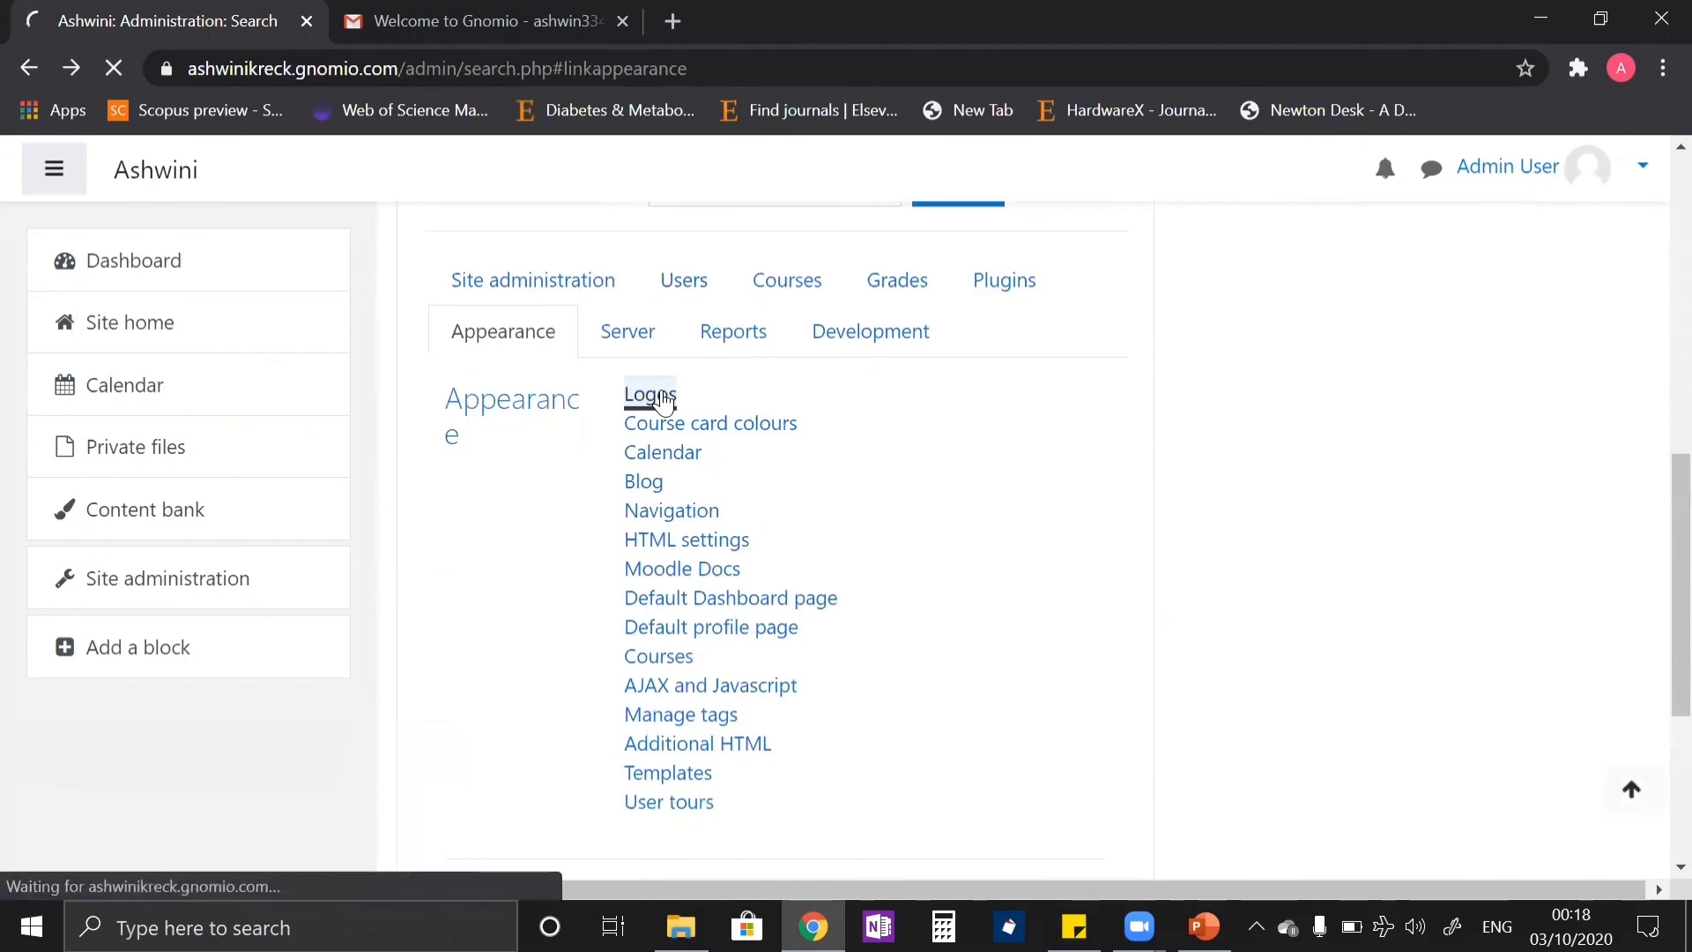
scroll(1068, 511, "down", 6)
scroll(1072, 512, "down", 2)
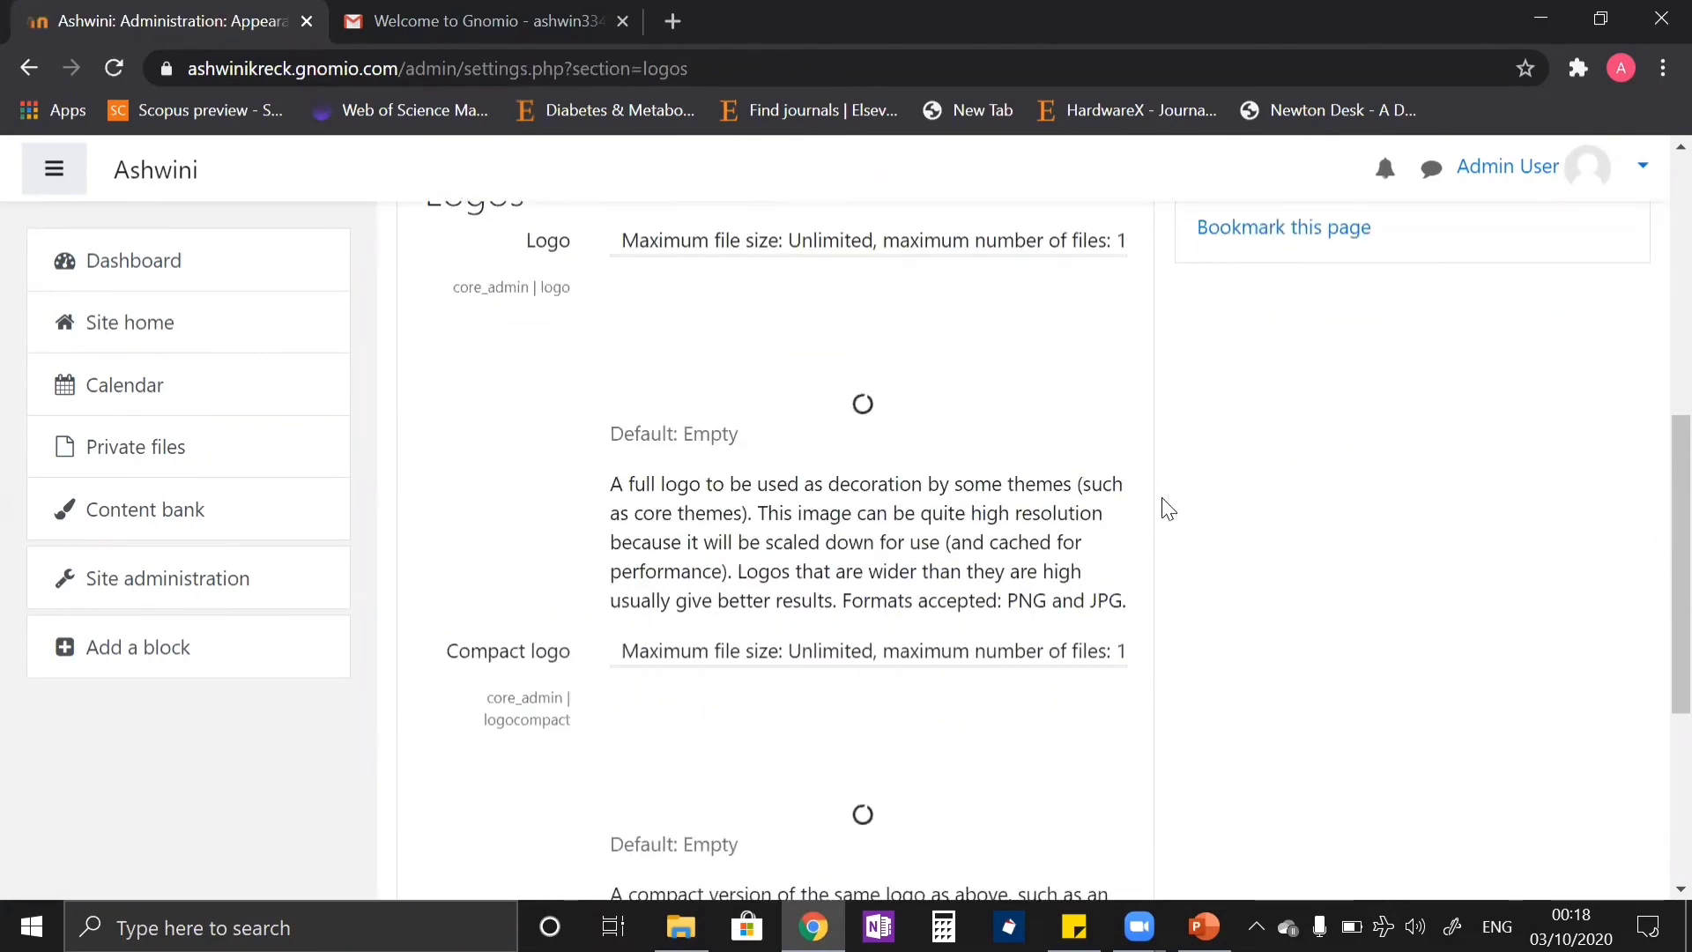
key("alt+Left")
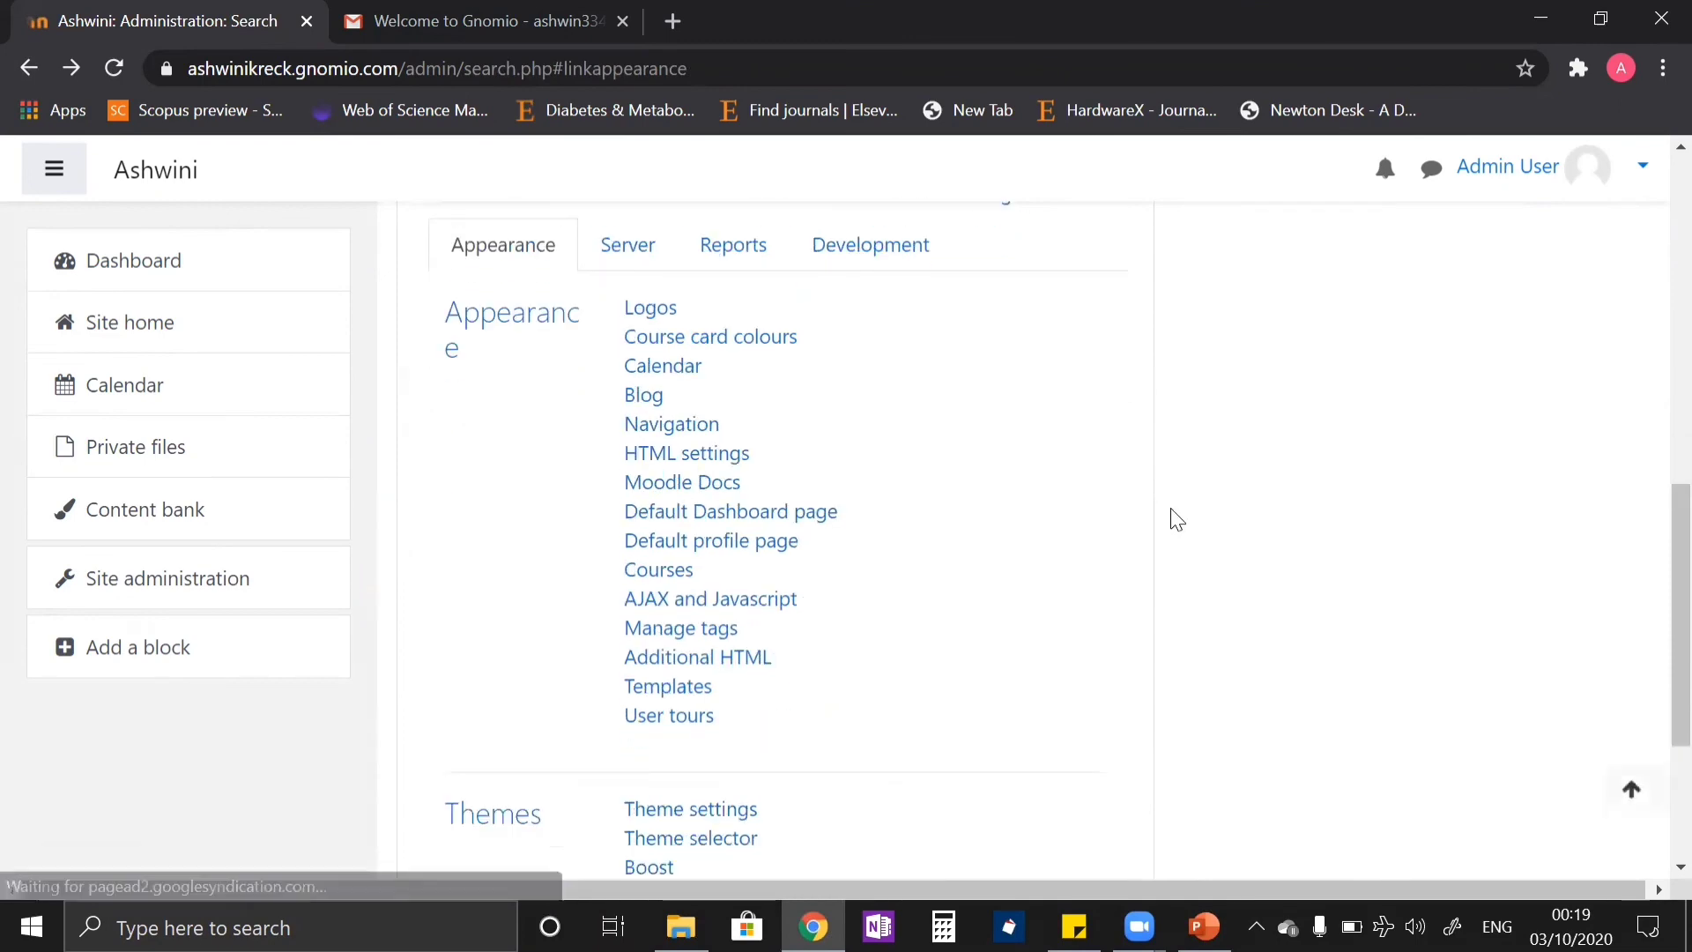
- View the Course card colours page, and return to look over the list of Appearance settings
left_click(712, 342)
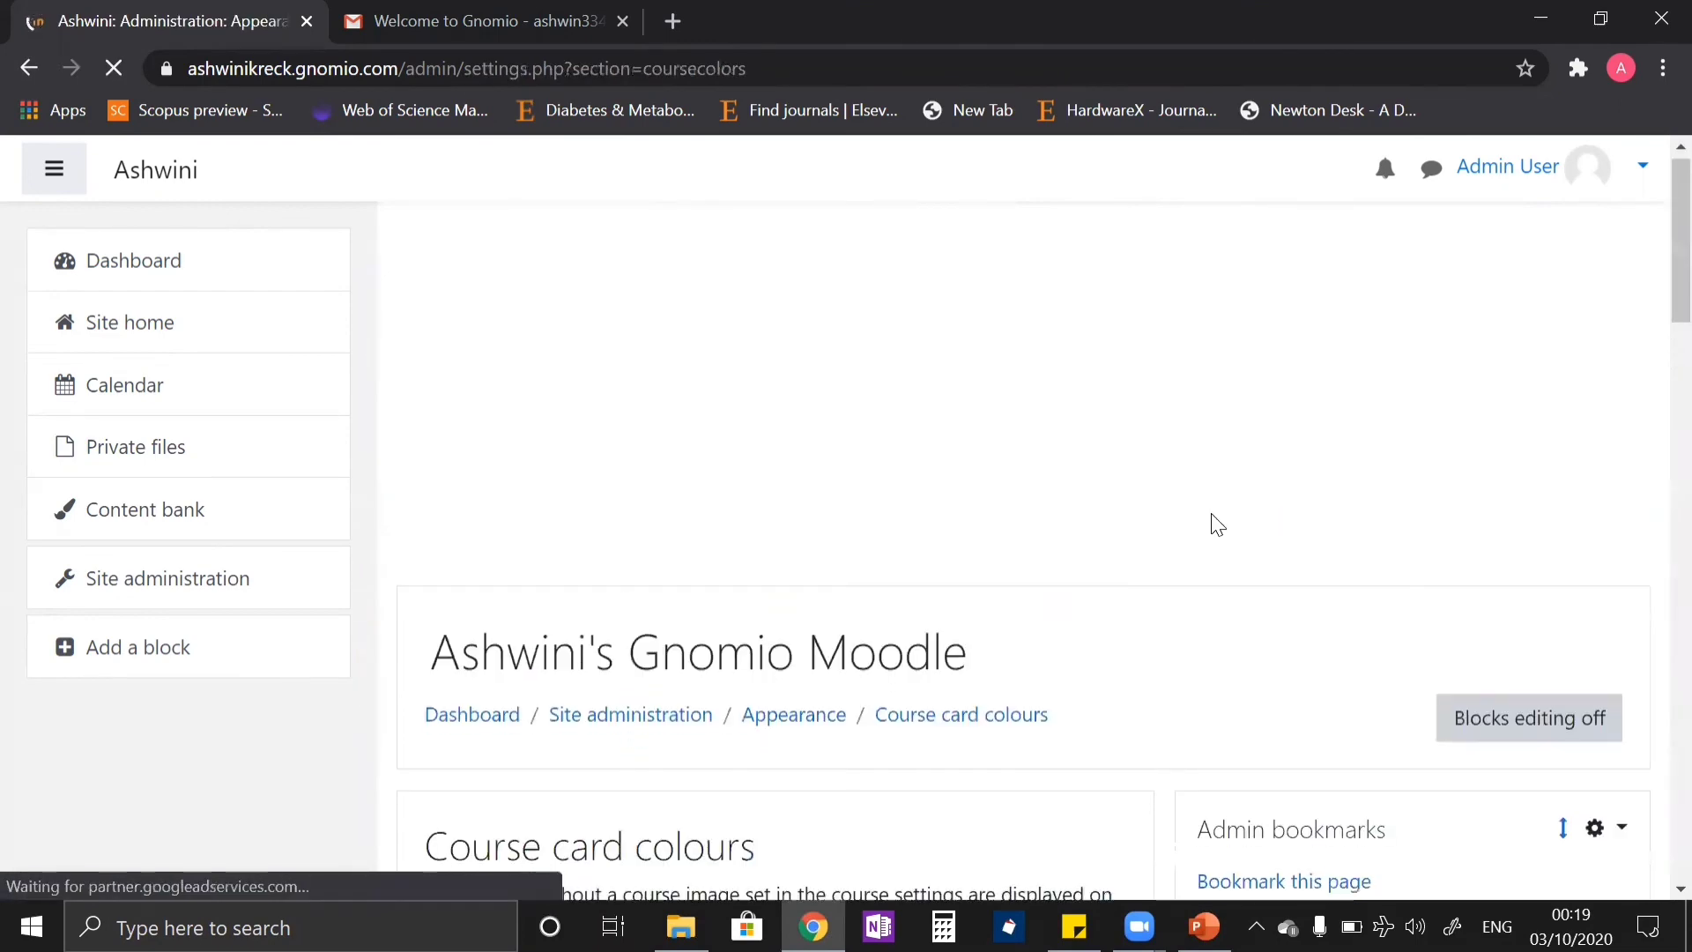
key("alt+Left")
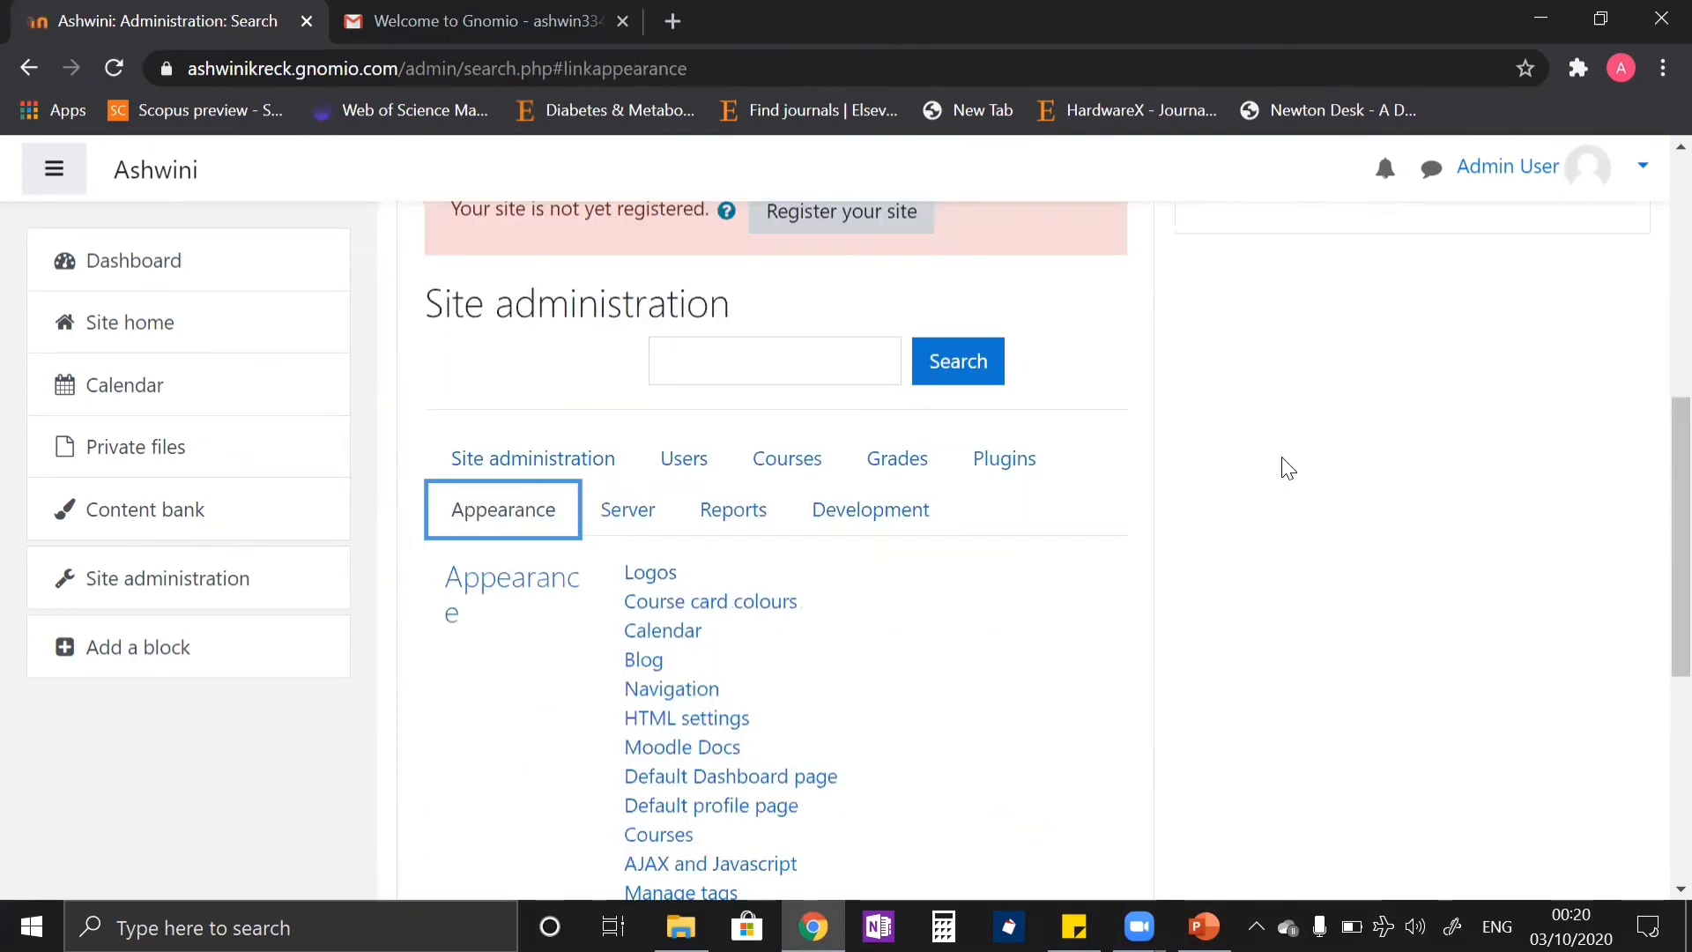
scroll(1237, 529, "down", 5)
scroll(1179, 540, "up", 6)
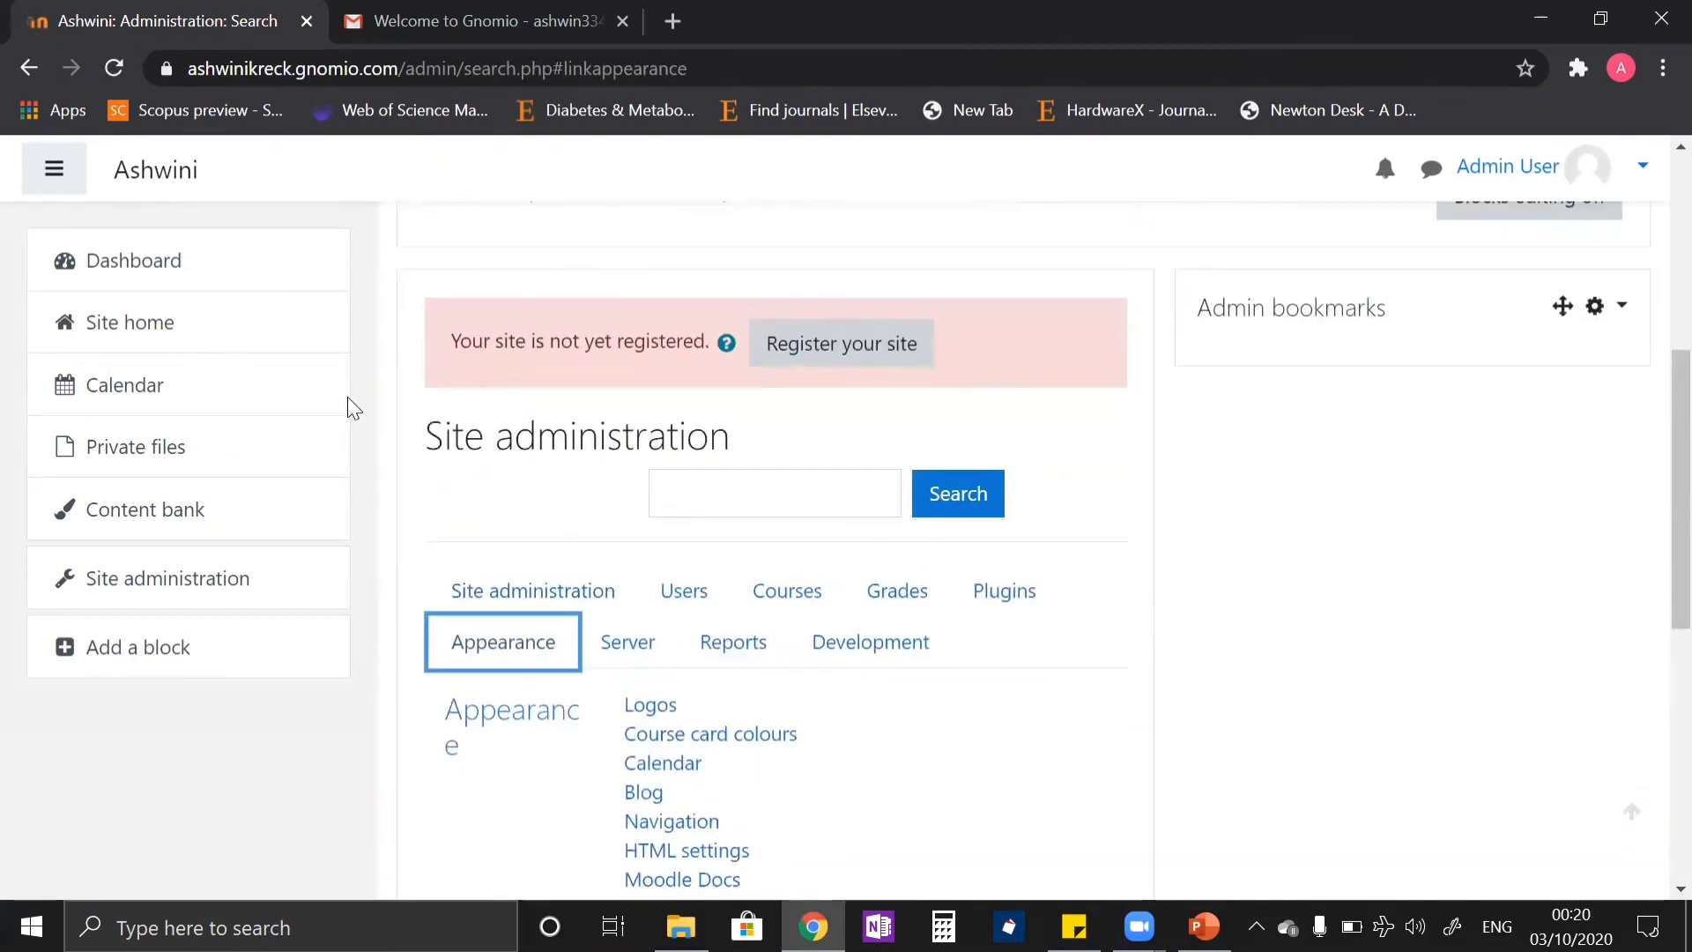
- Return to the Dashboard and open the Site home page
left_click(172, 282)
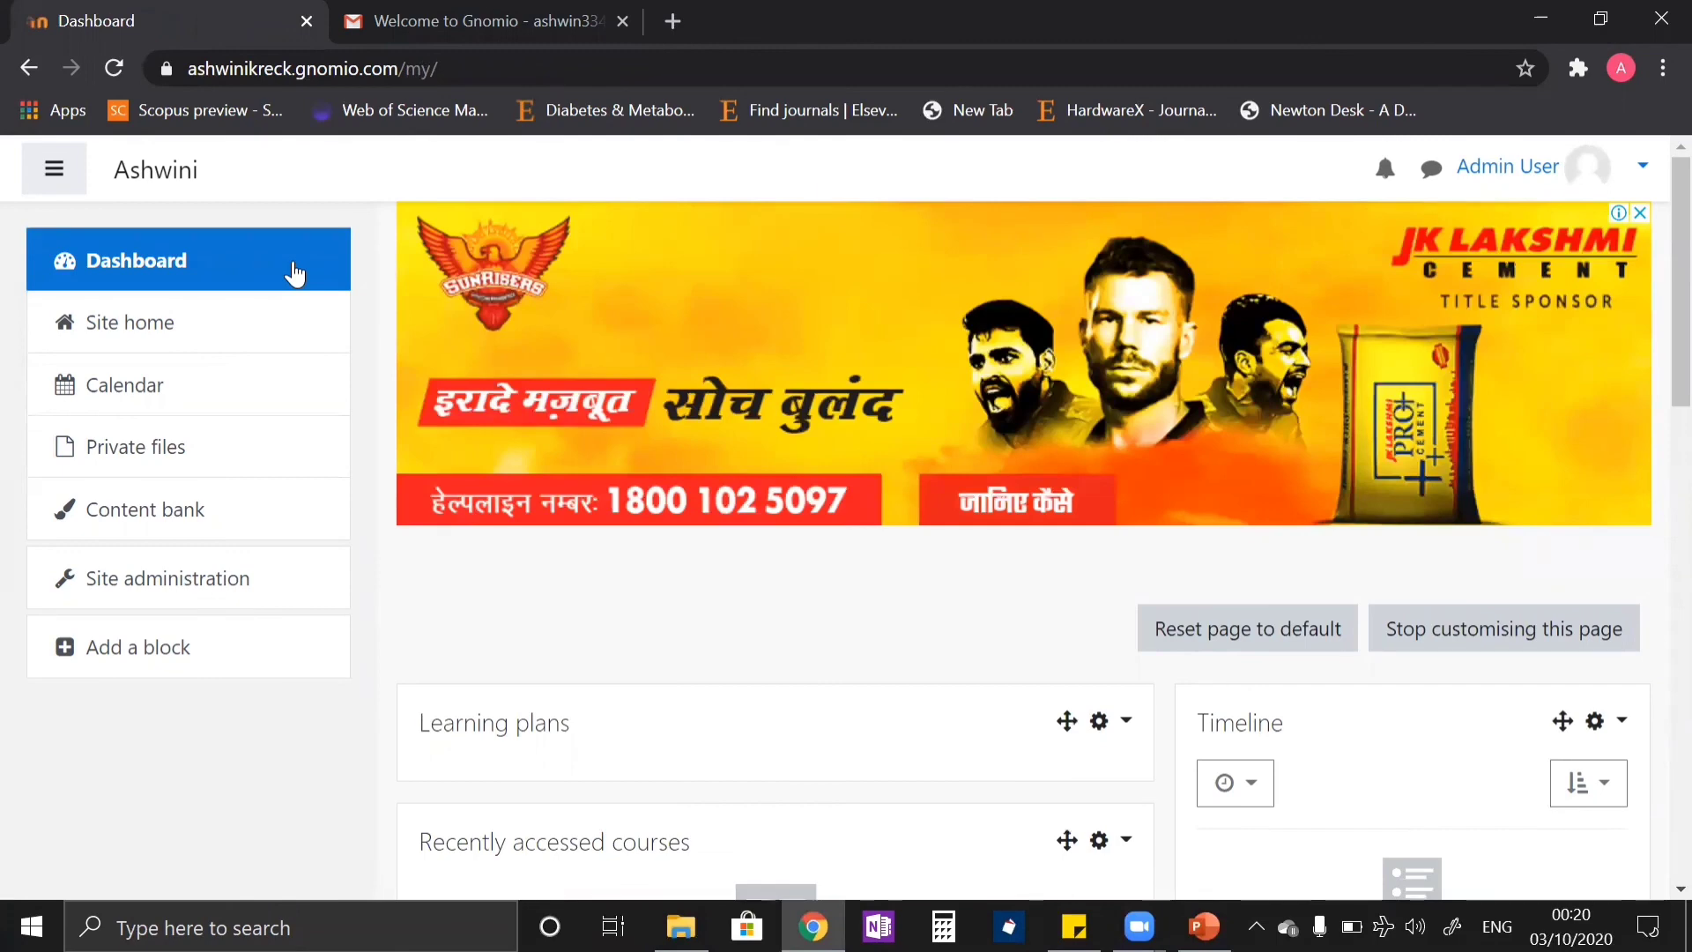
left_click(210, 333)
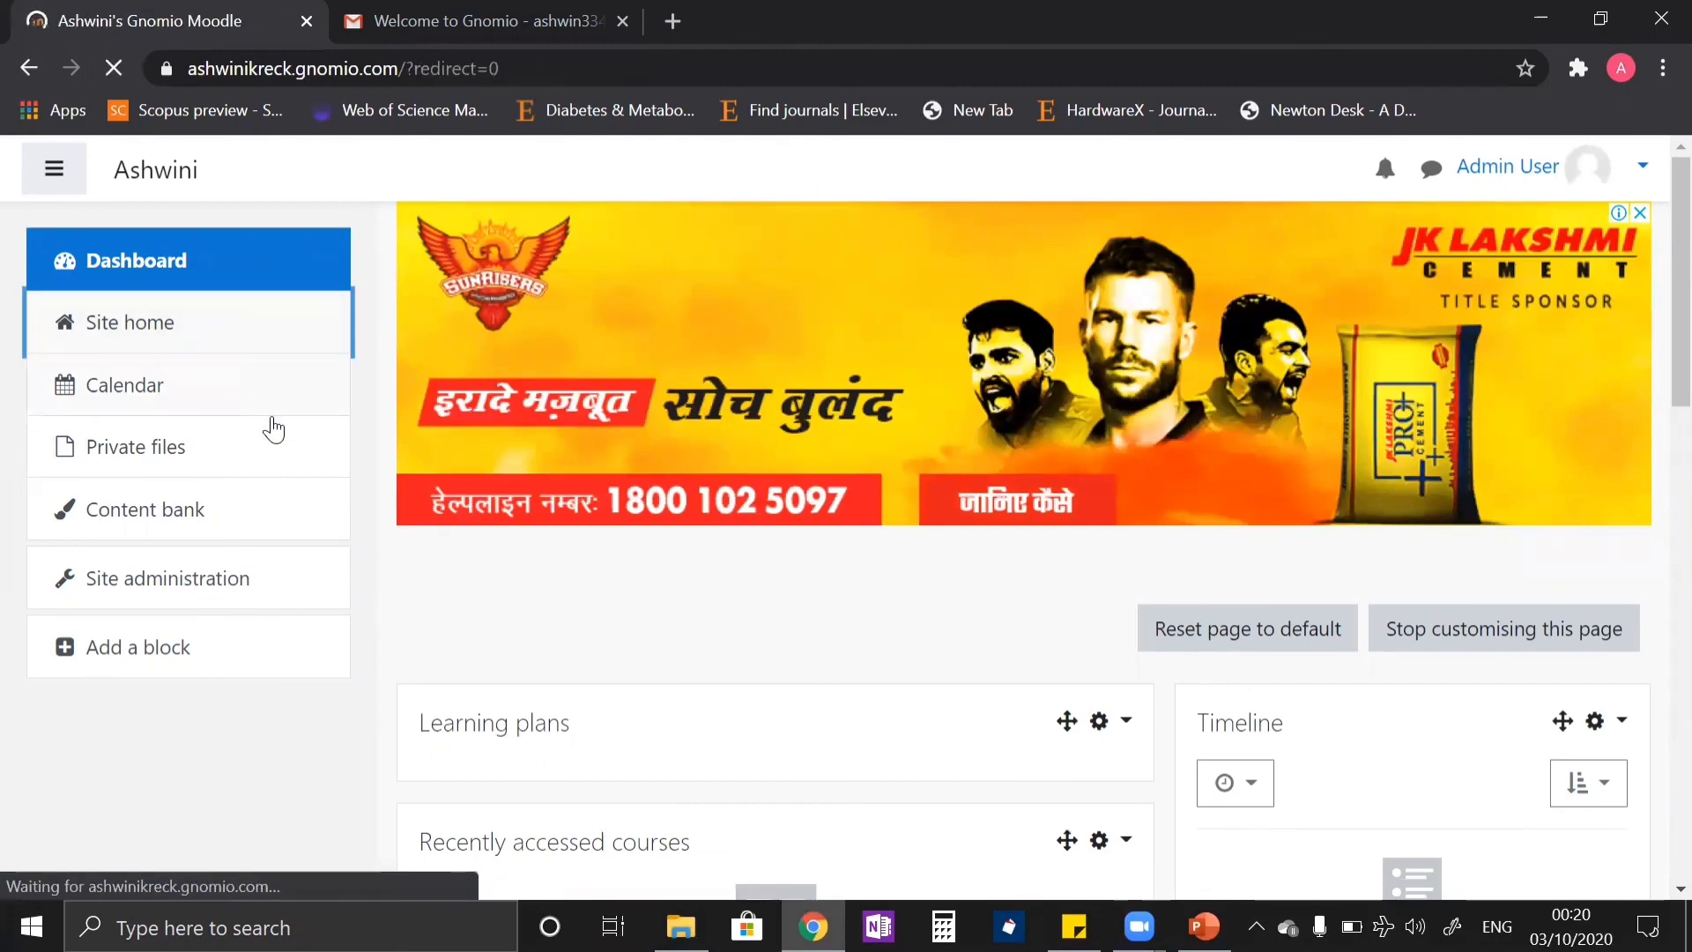